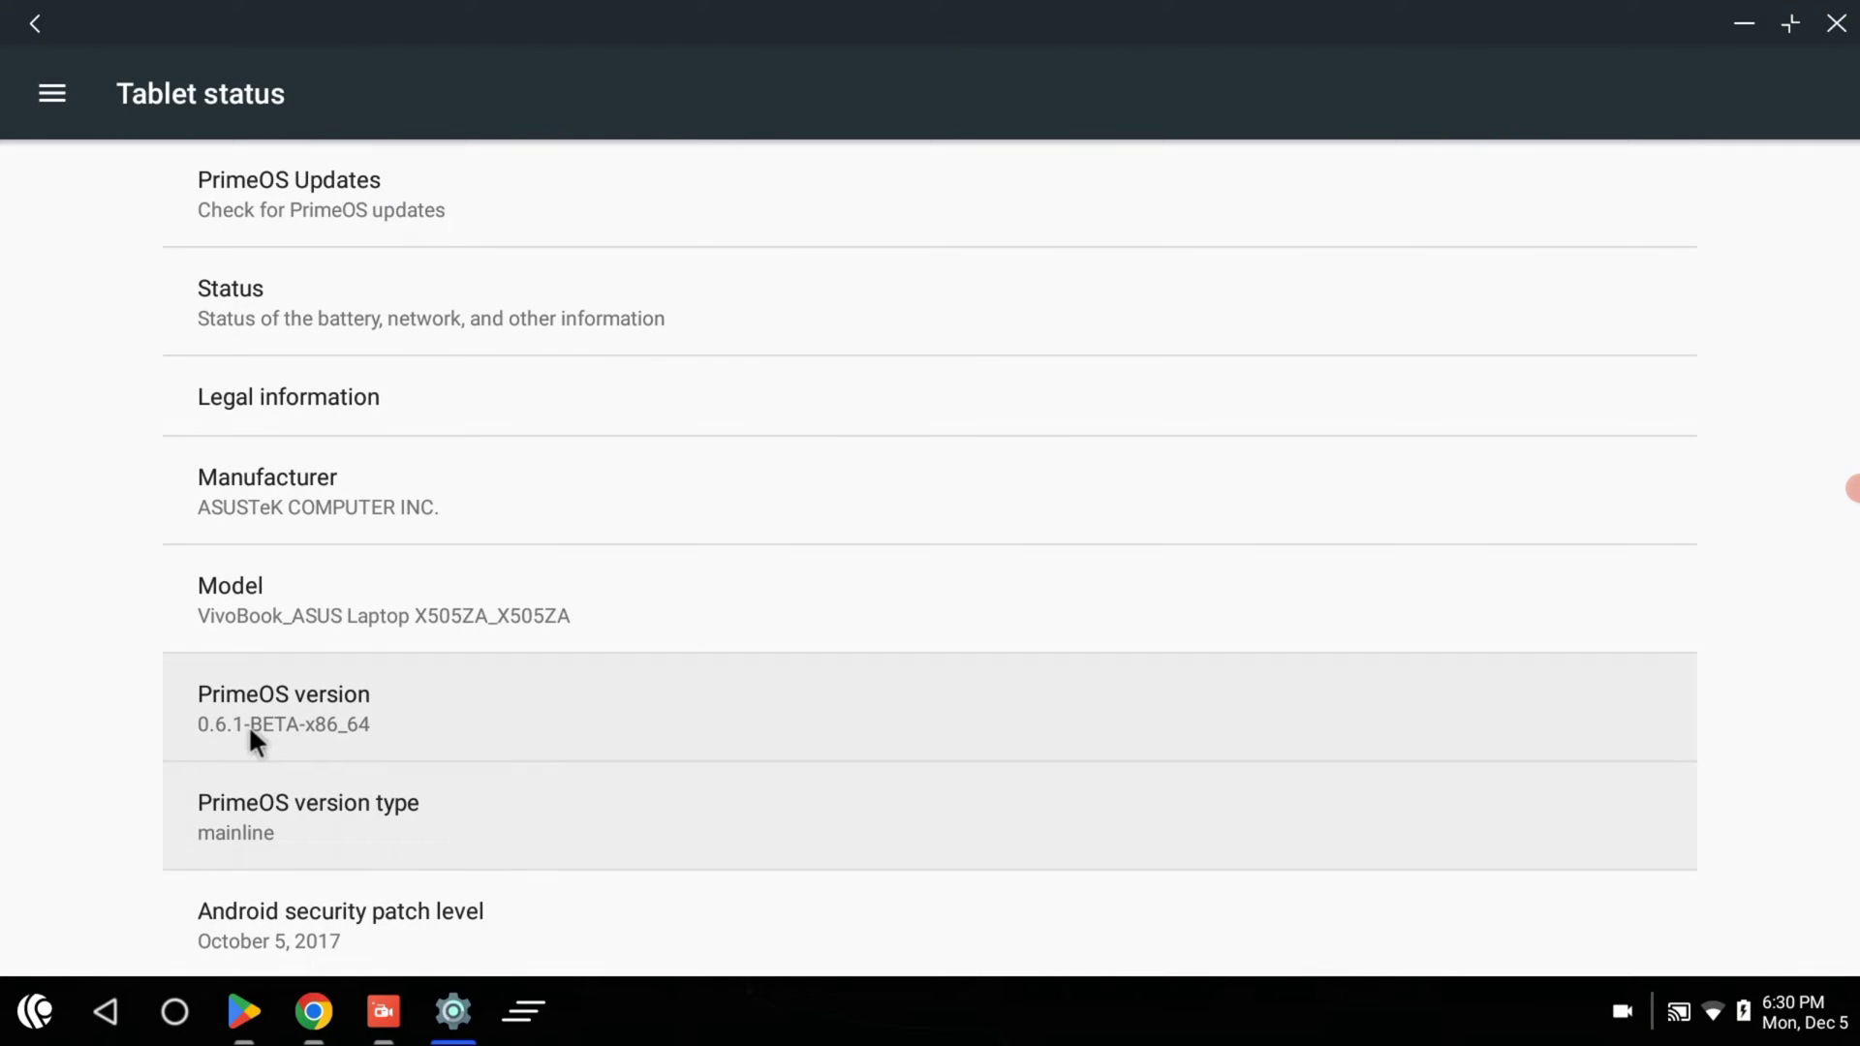
- Check for PrimeOS updates, then return to the main settings list
scroll(375, 810, "down", 5)
scroll(375, 810, "up", 5)
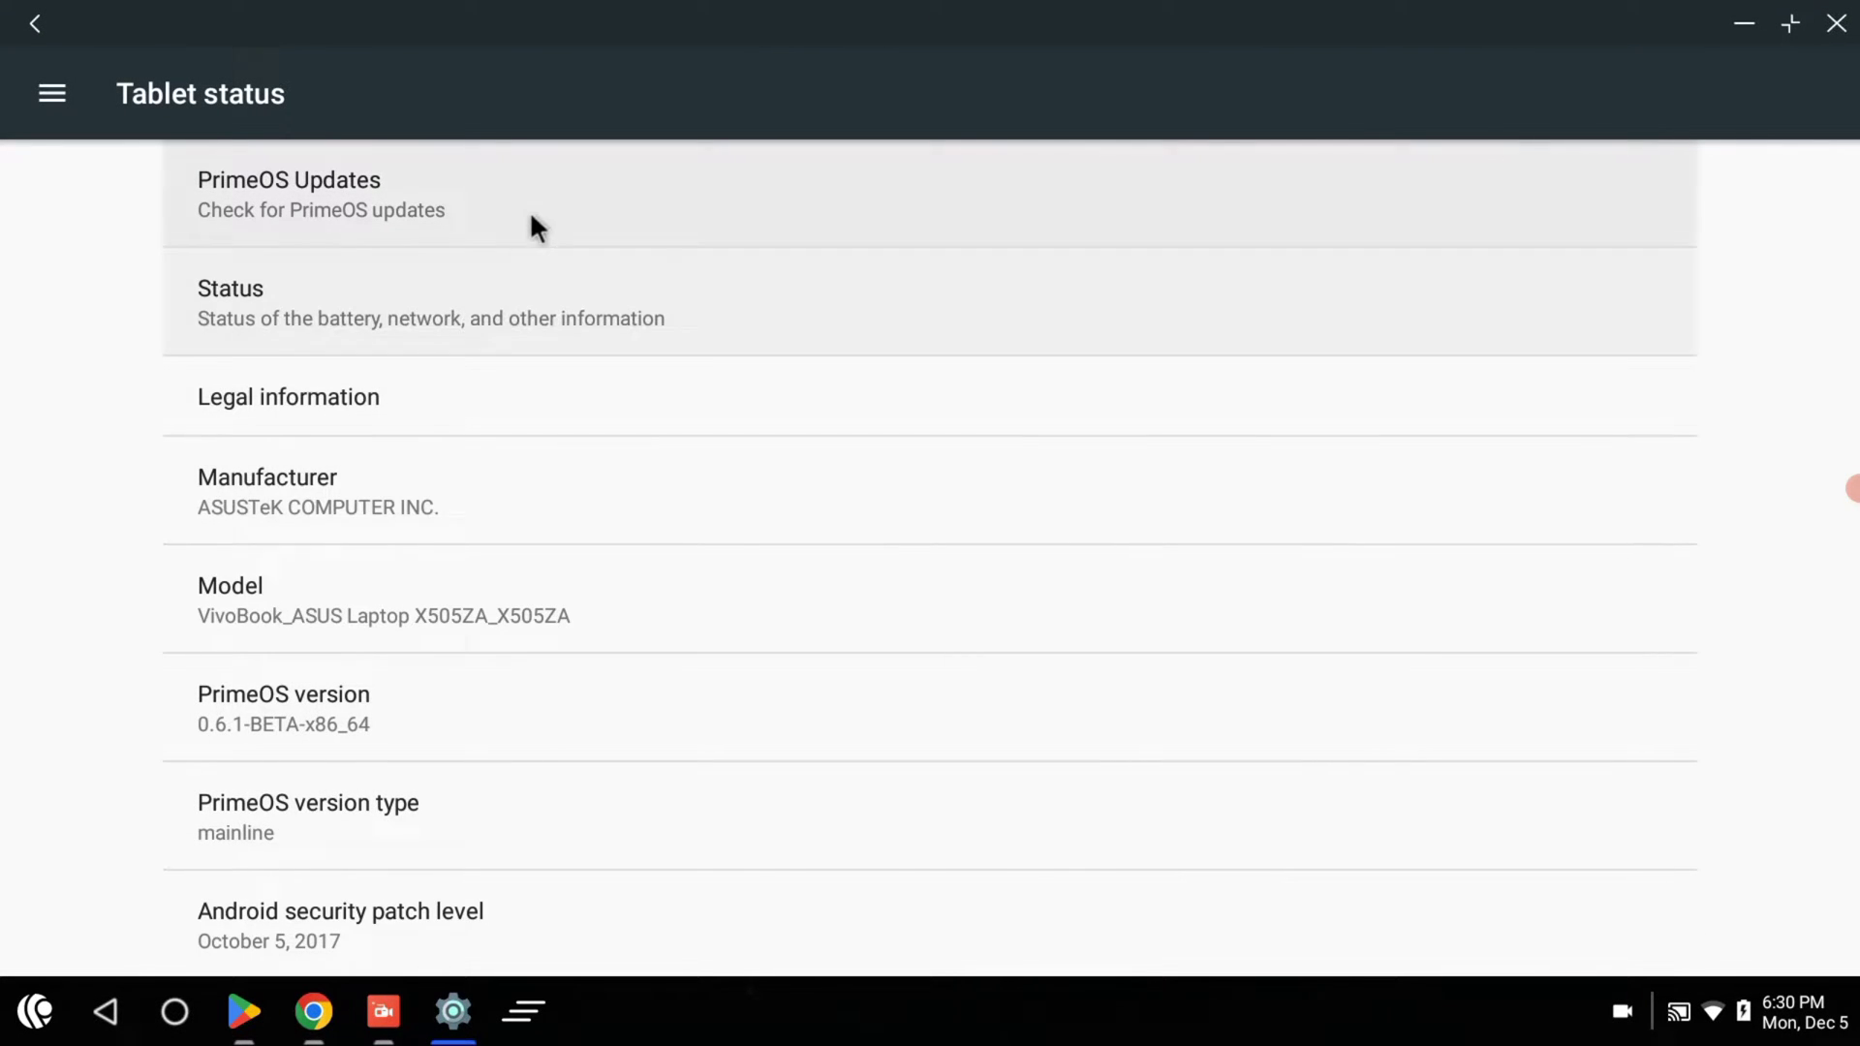
left_click(647, 209)
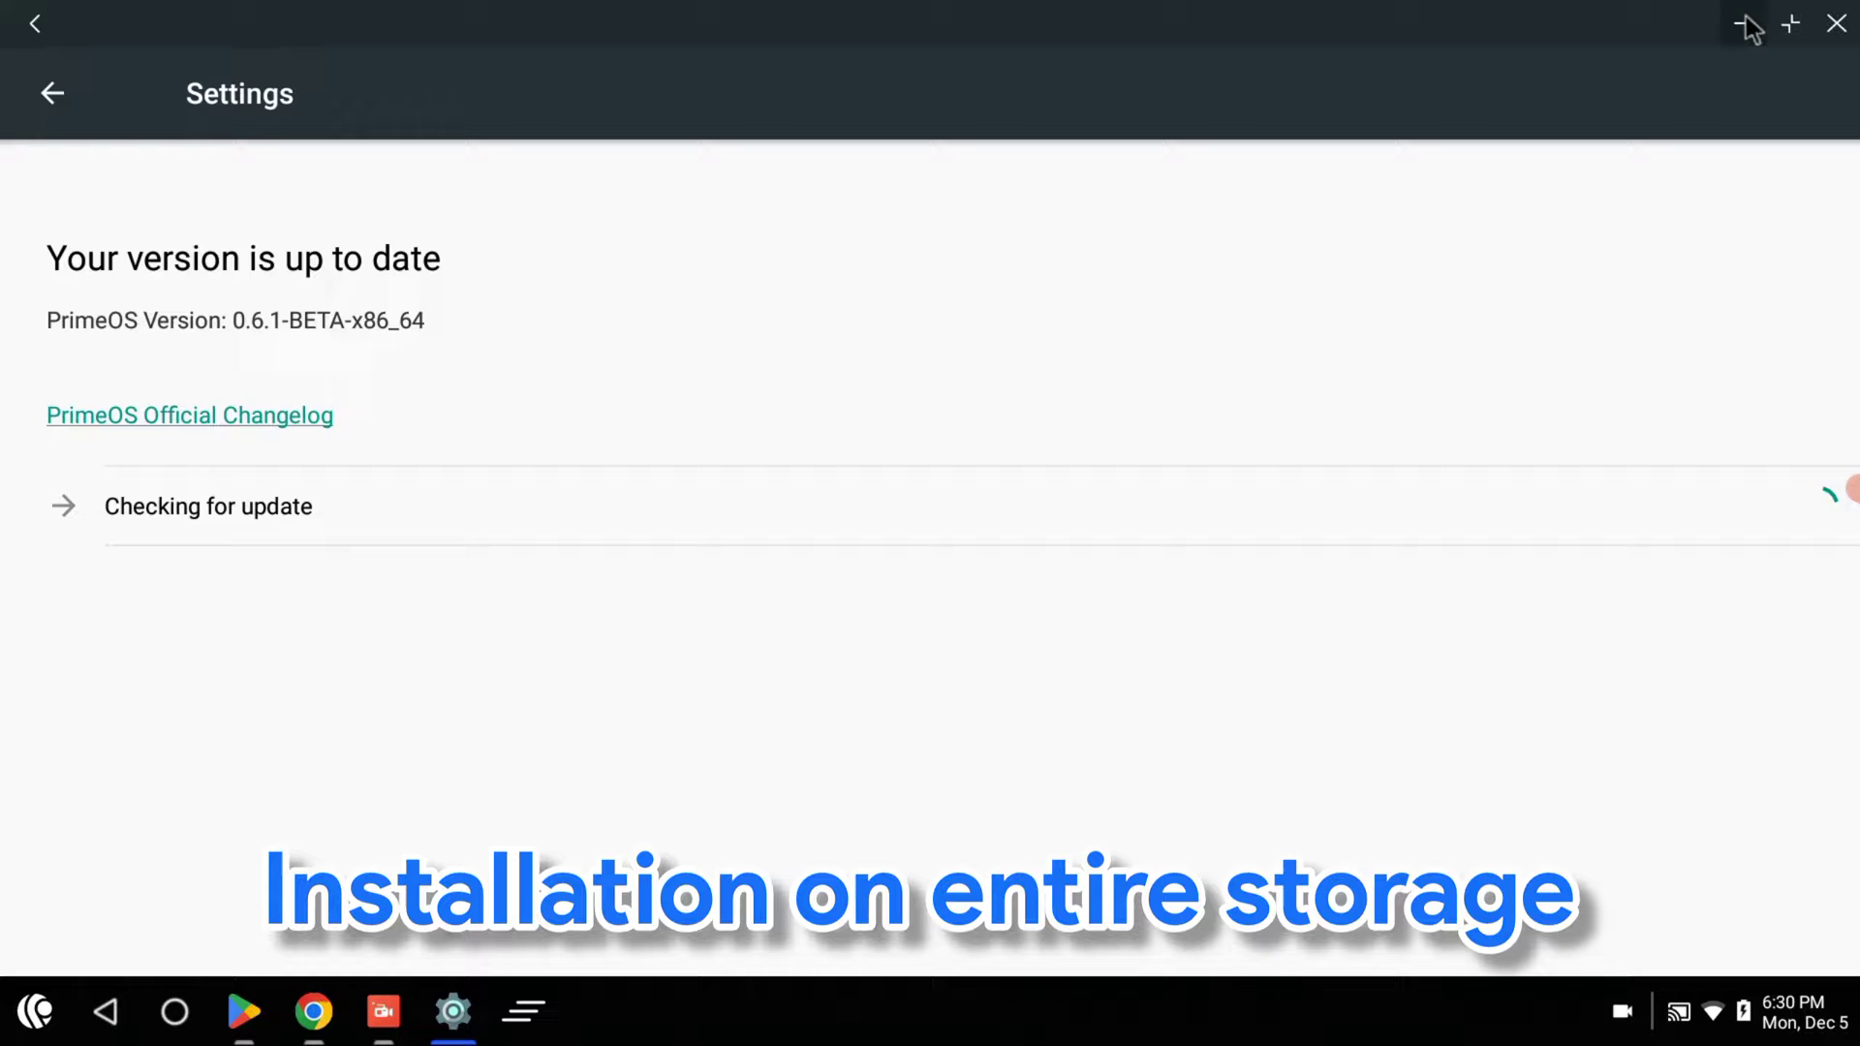
key("Escape")
- Review the per-app Multiwindow list in PrimeOS settings, then bring up the settings sections menu
scroll(757, 548, "down", 5)
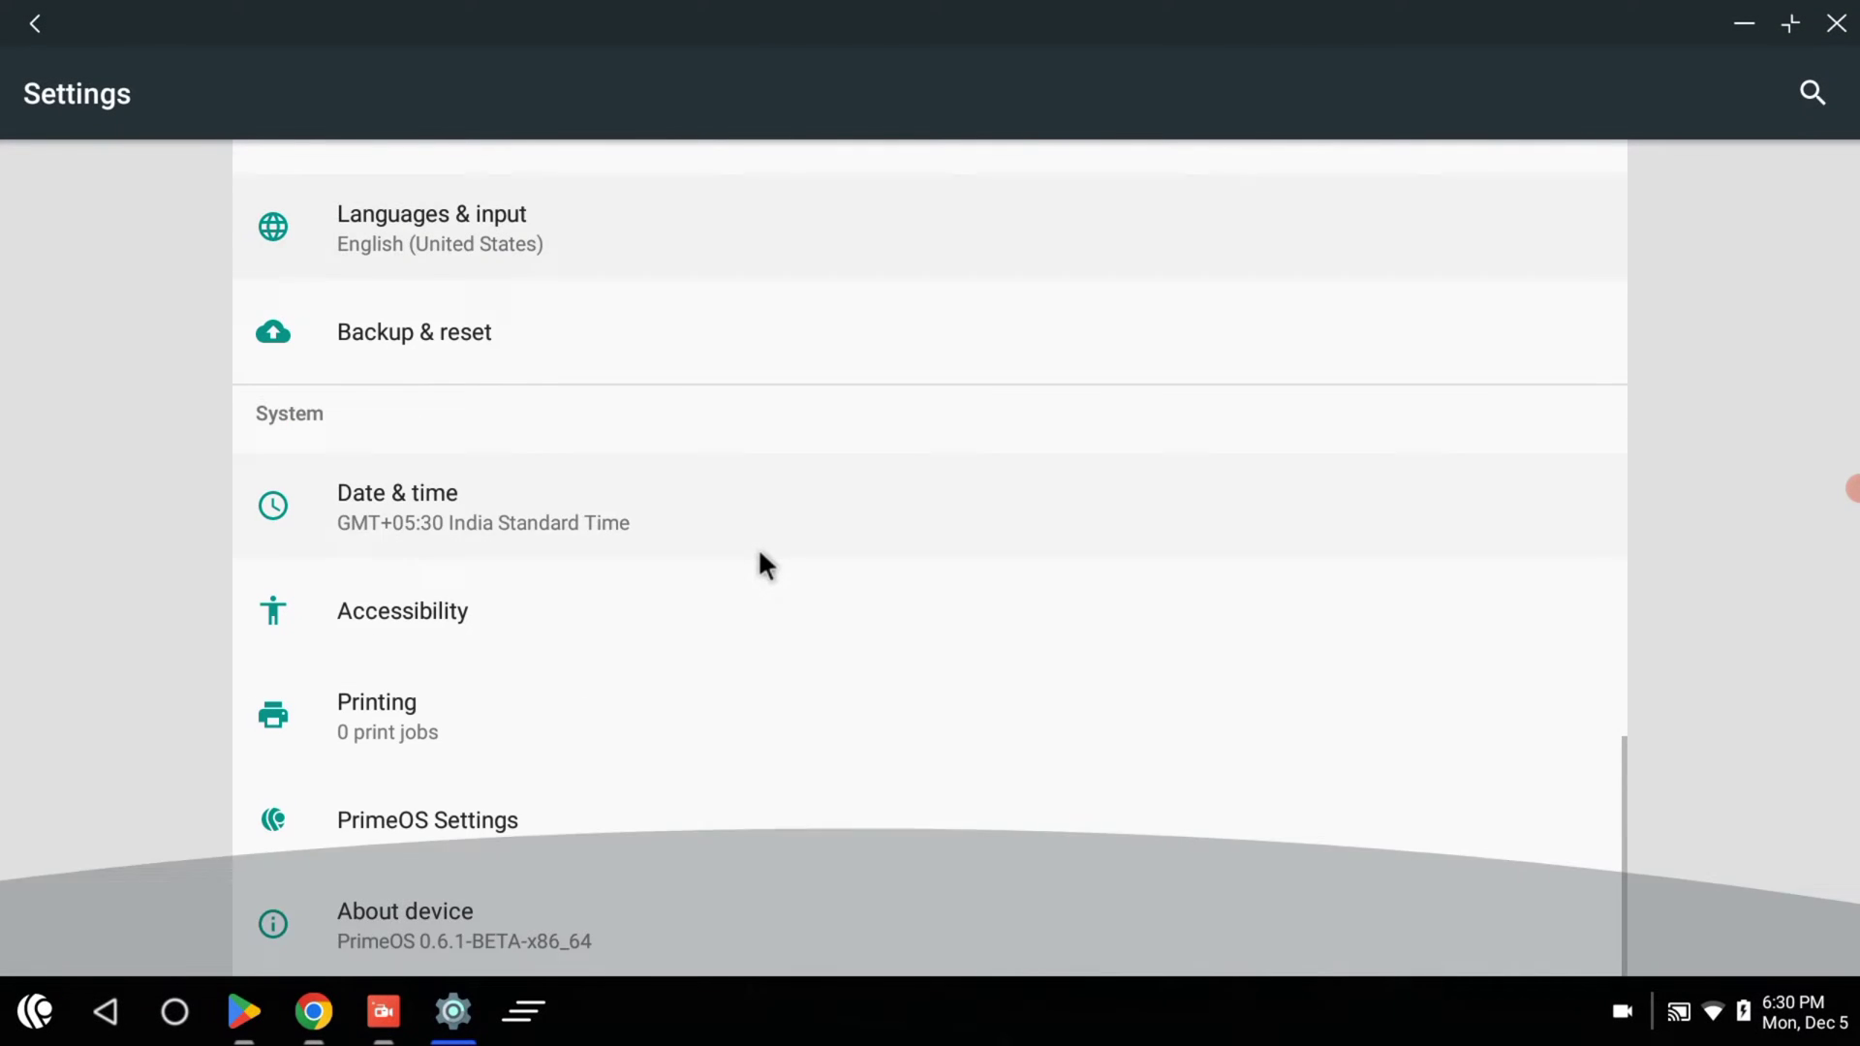
left_click(620, 822)
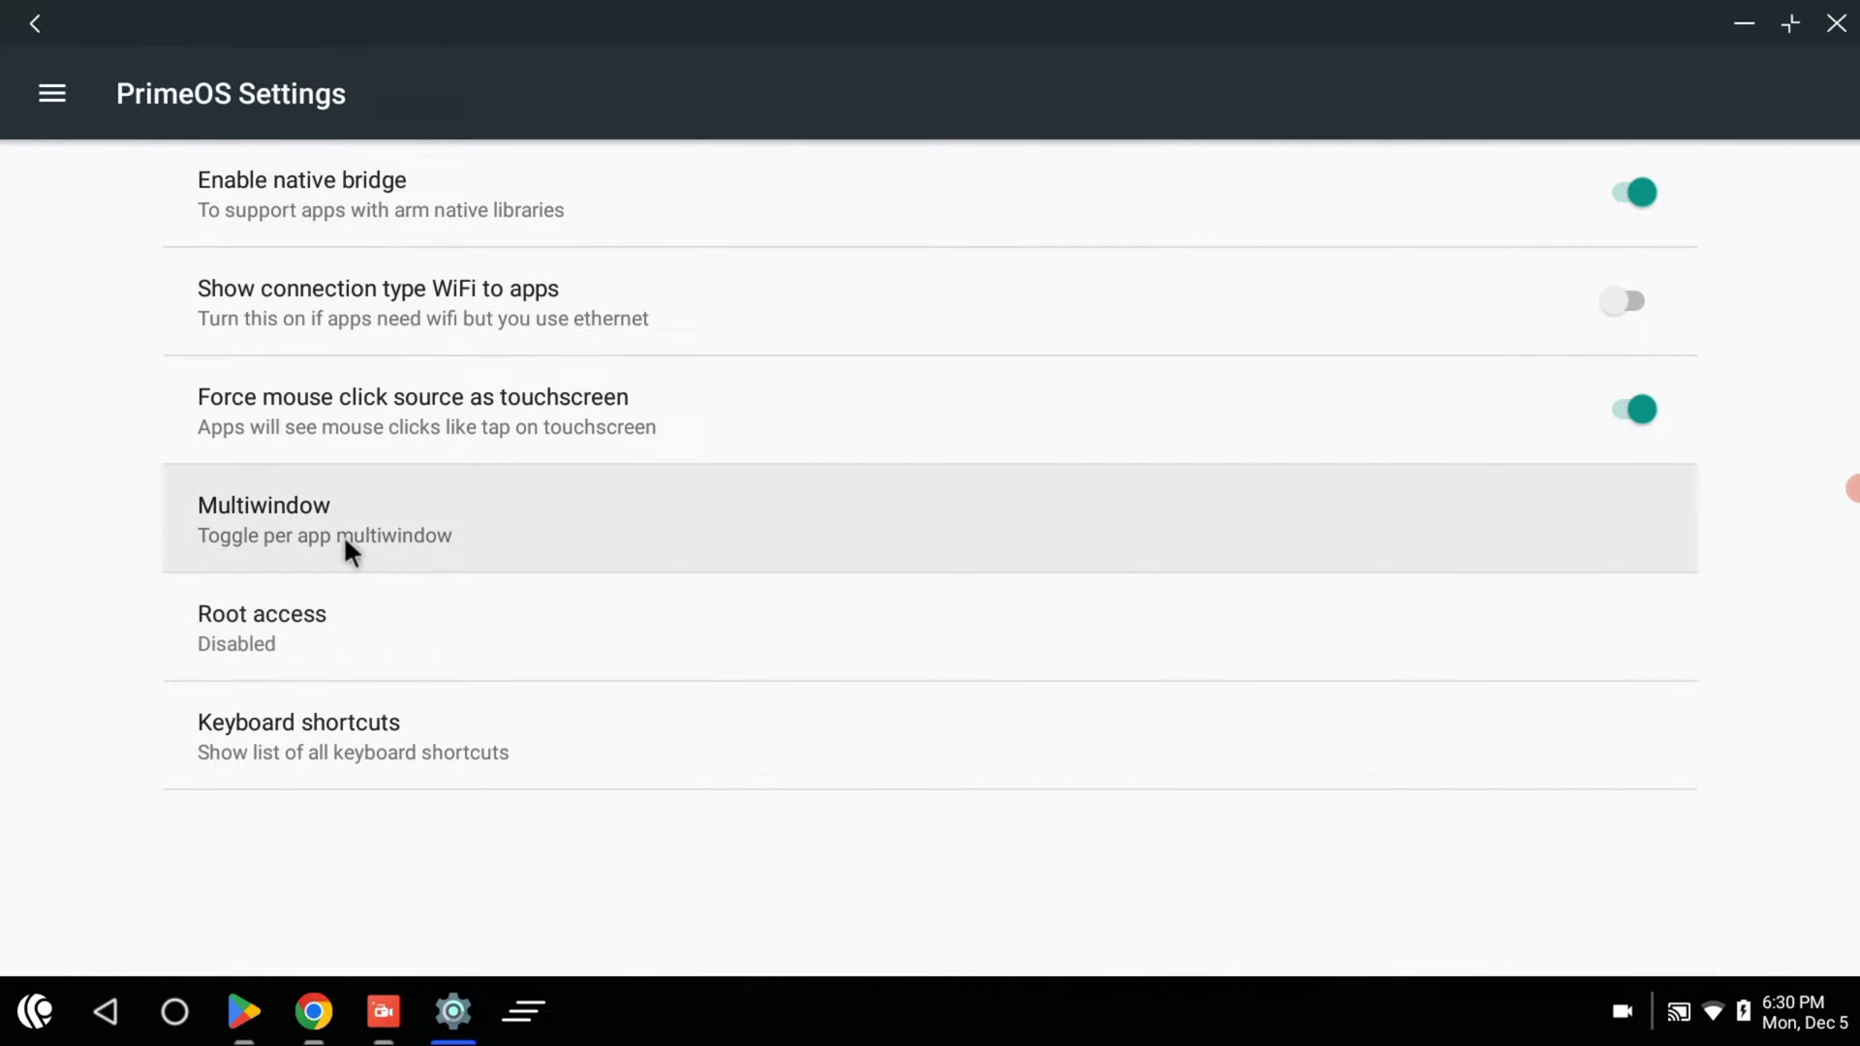
left_click(347, 552)
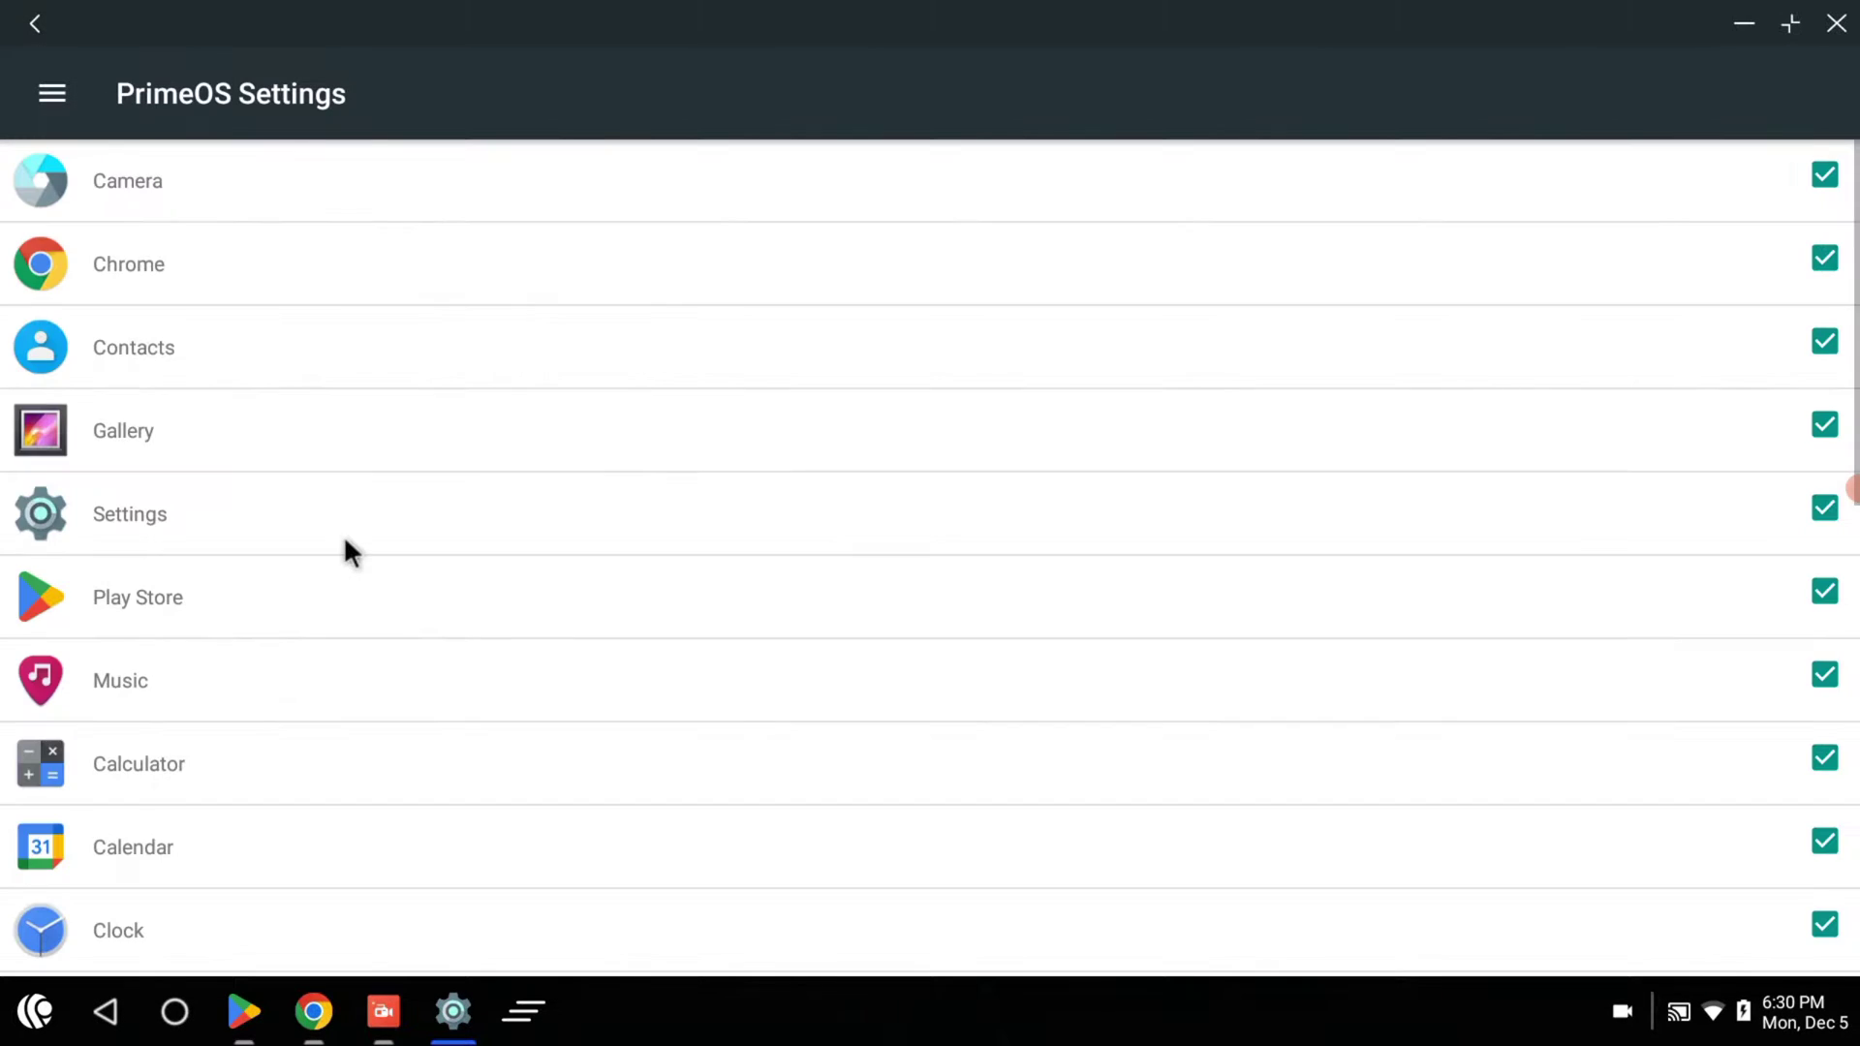
left_click(52, 93)
- Show the Wi-Fi page connected to a 5G network, then switch to Display settings
left_click(152, 287)
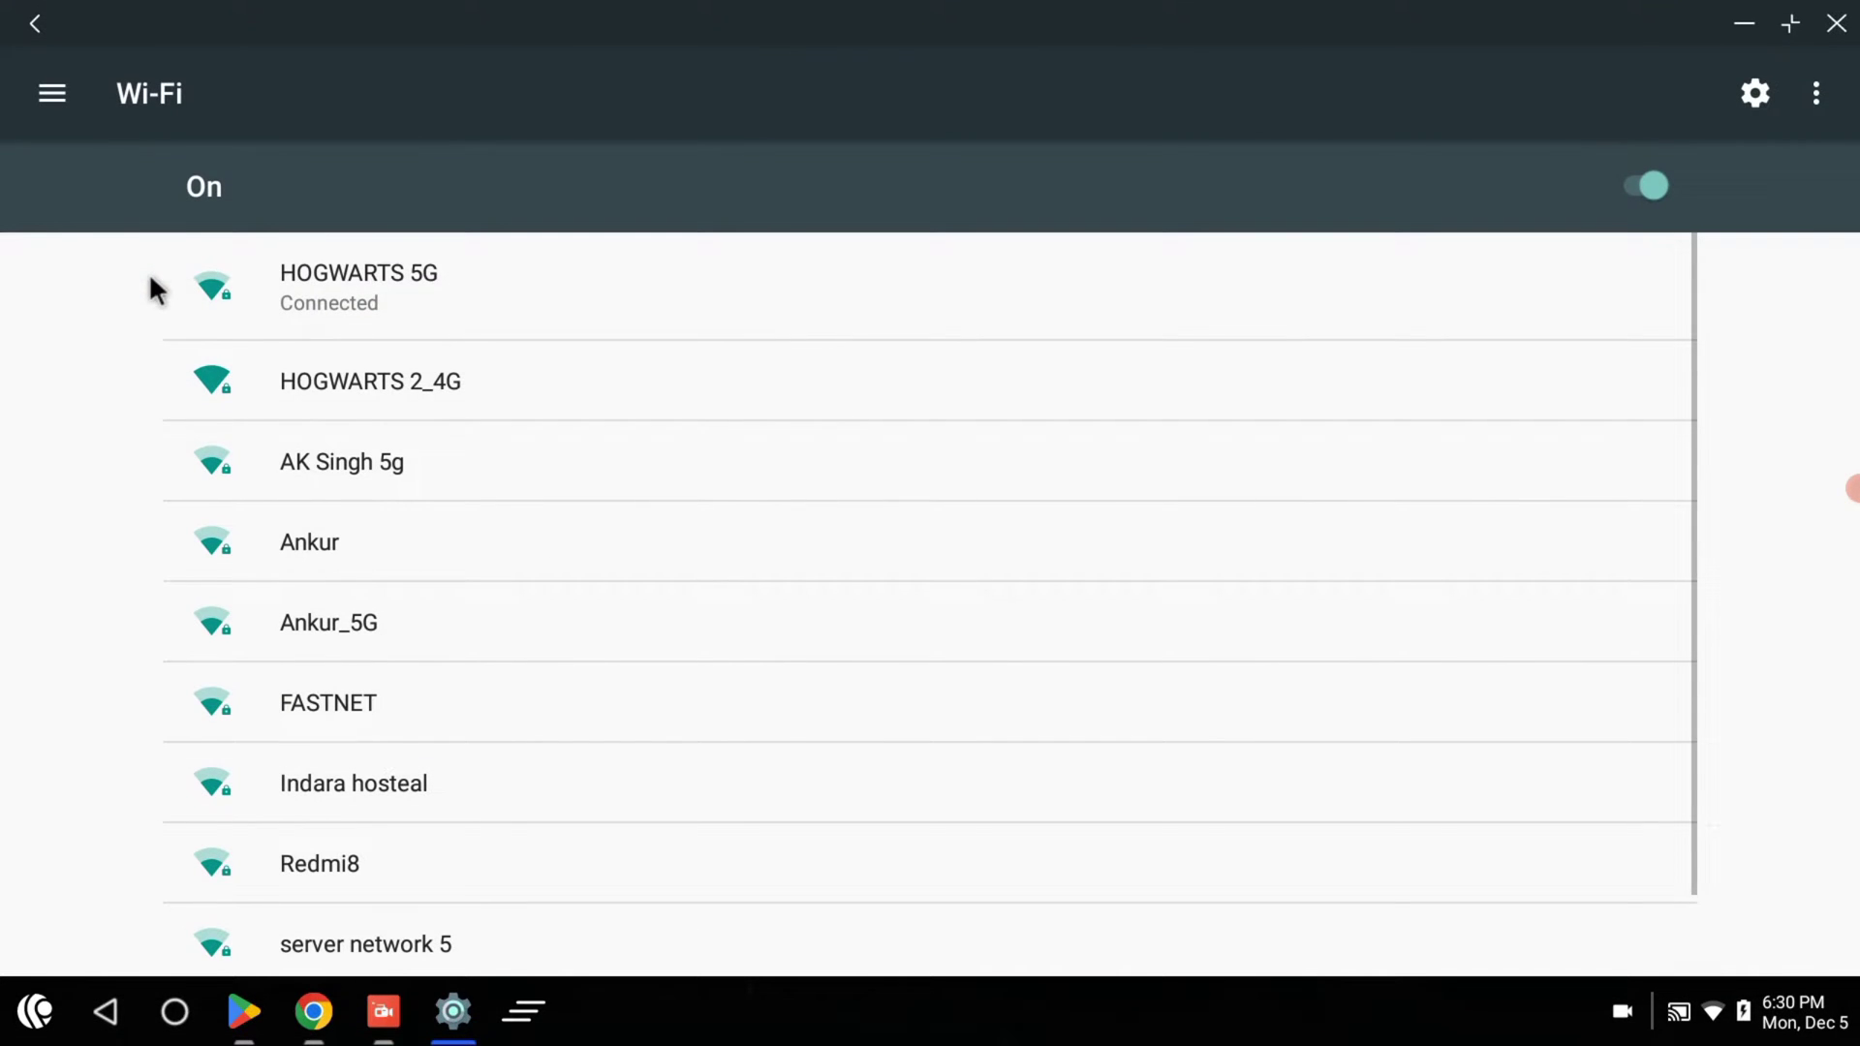
left_click(49, 89)
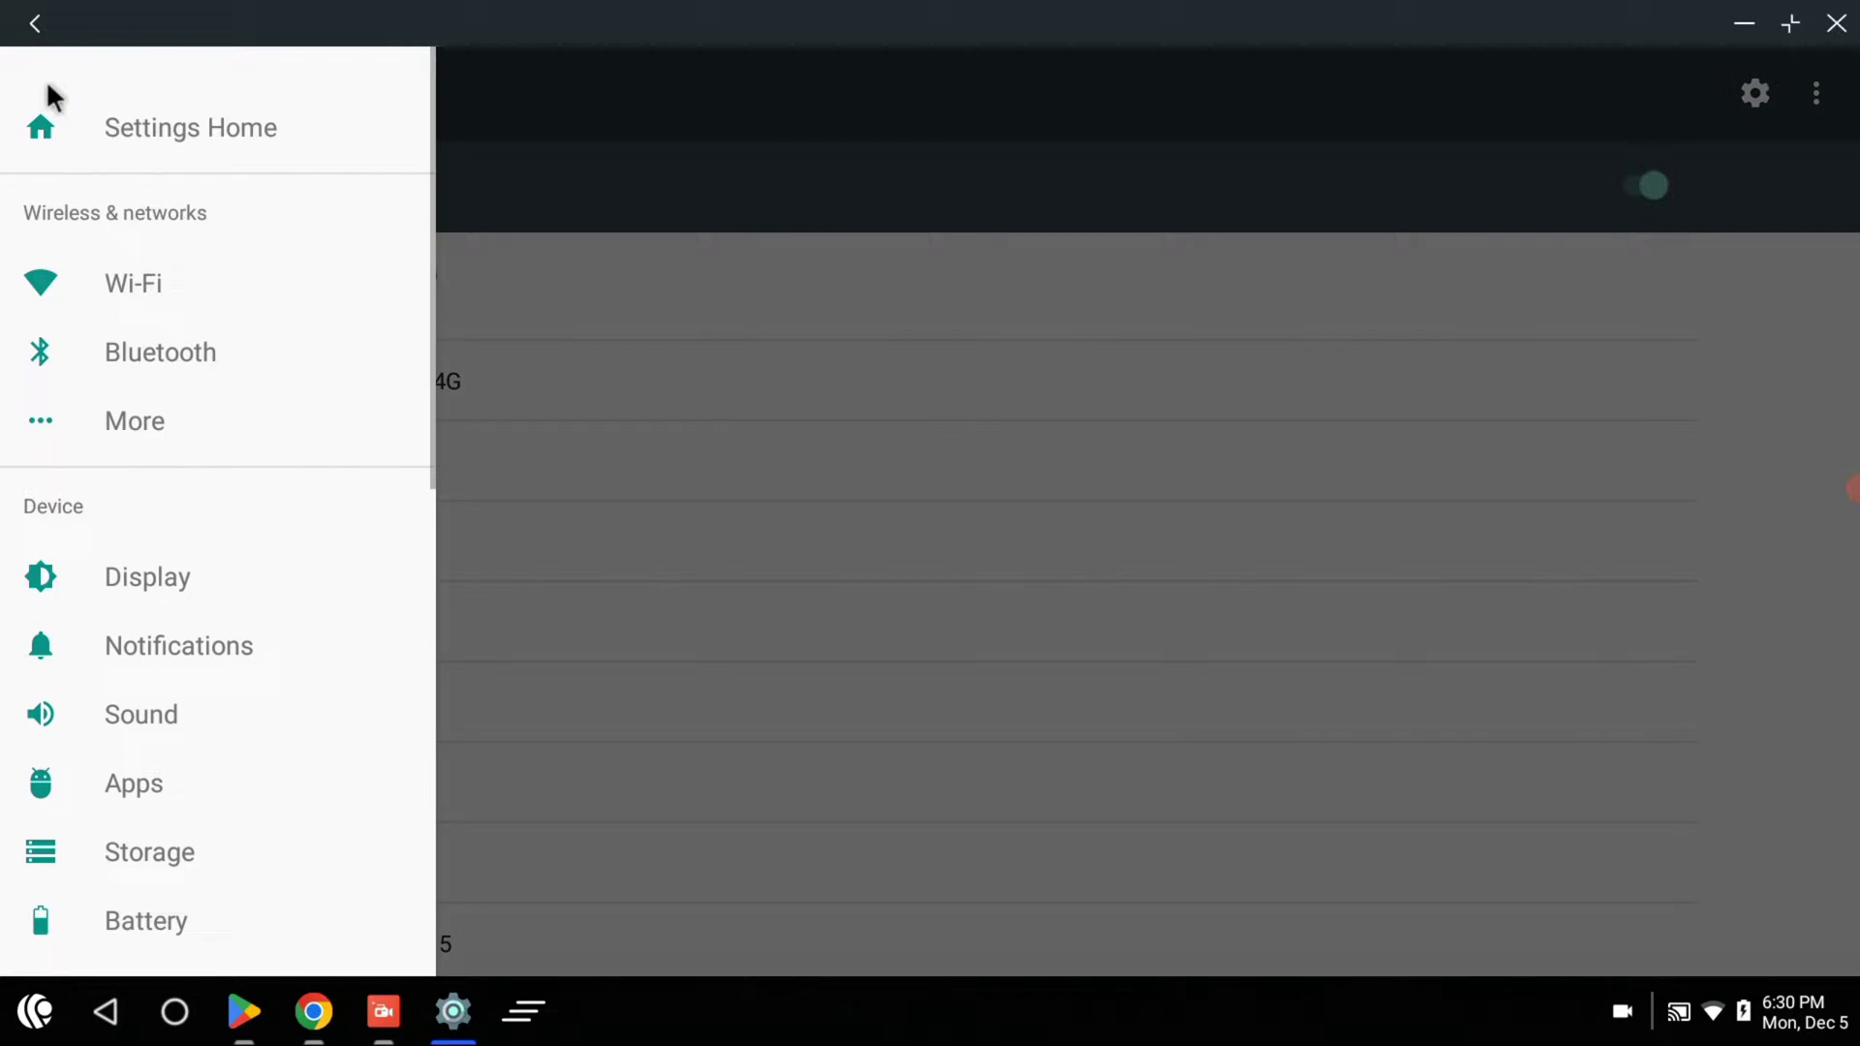
left_click(136, 579)
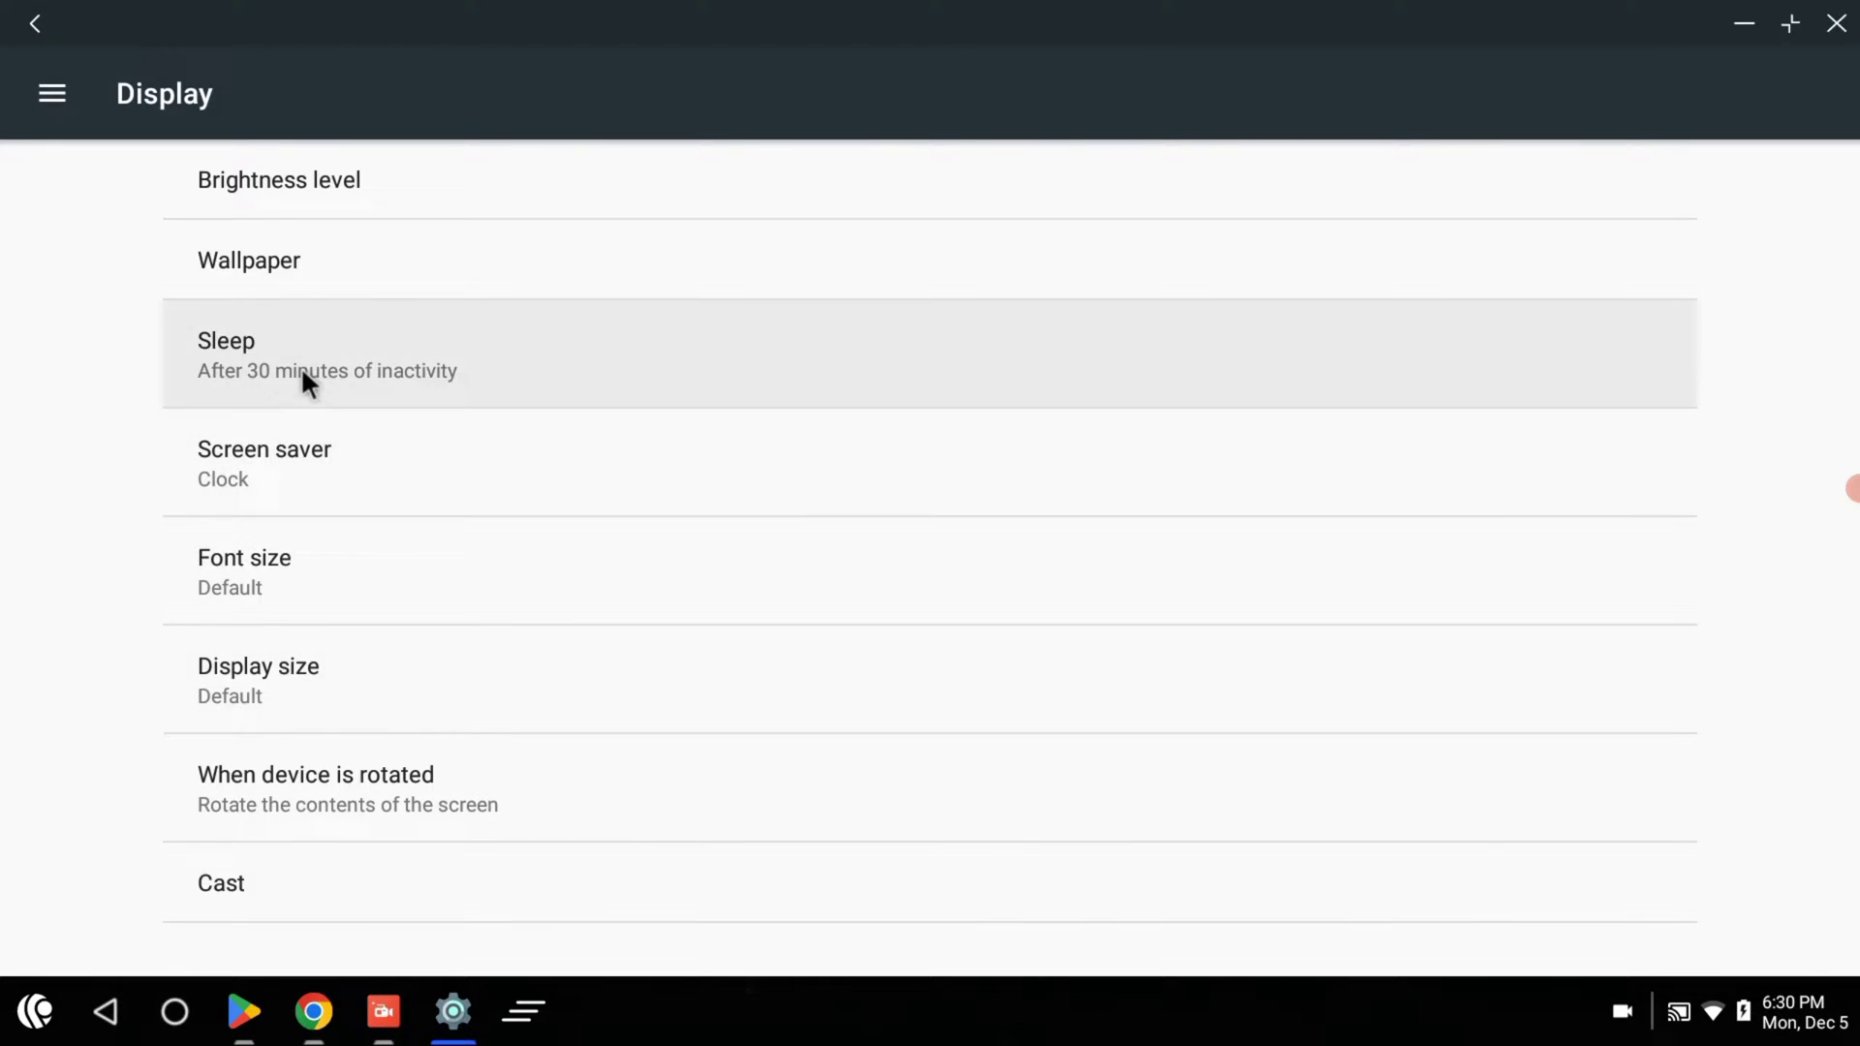
- Confirm Sleep stays at 30 minutes without changing it, and reopen the sections menu
left_click(302, 373)
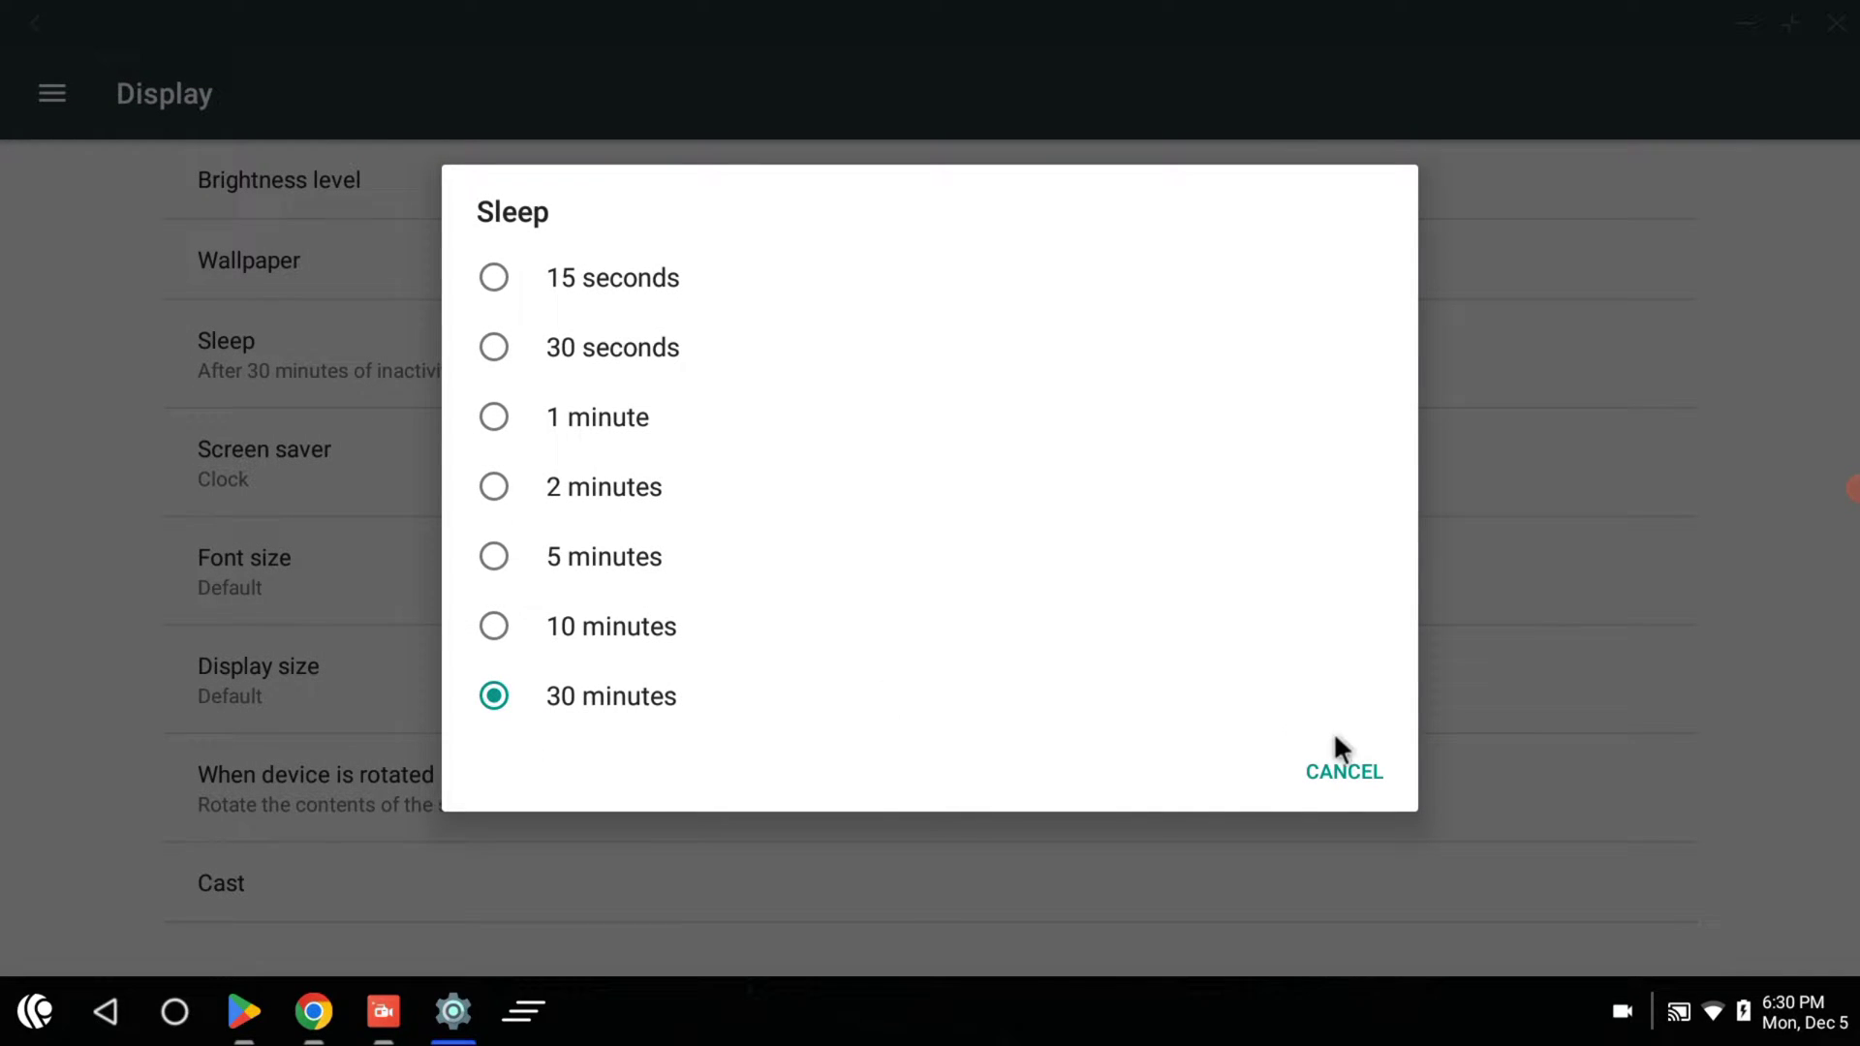
left_click(1346, 769)
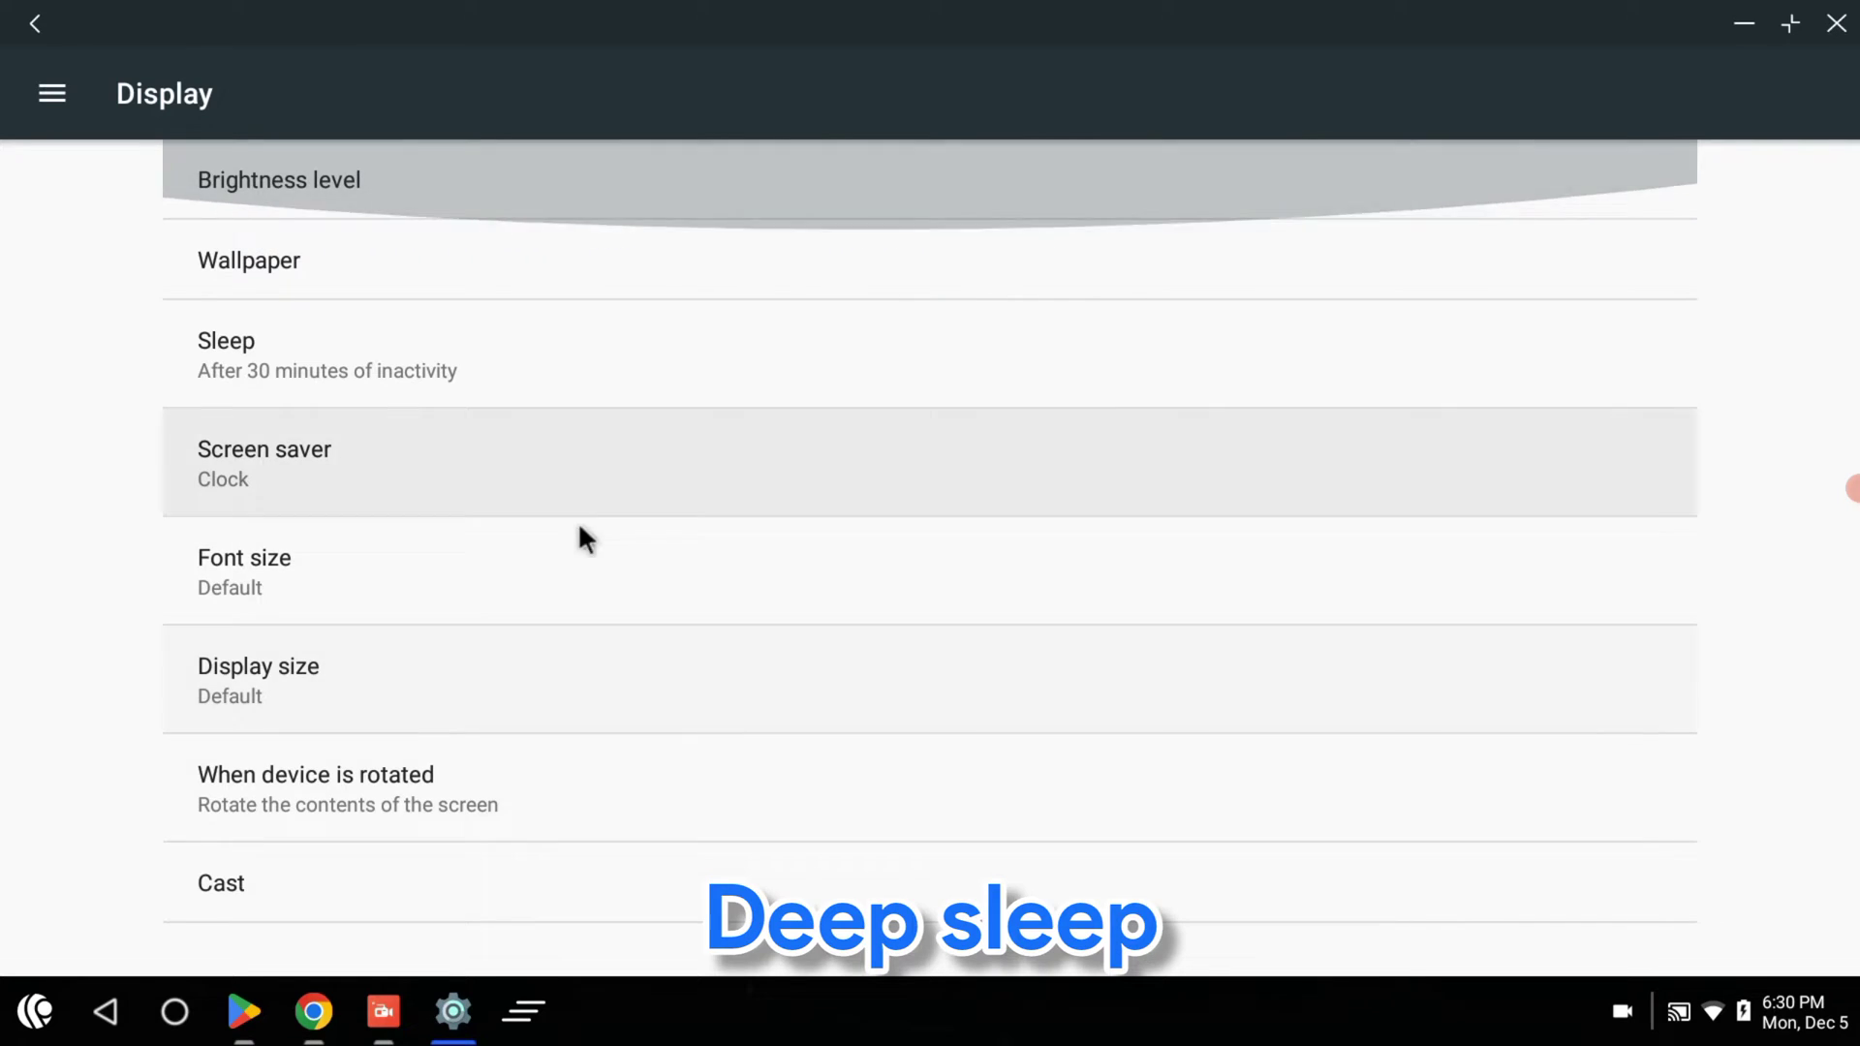
left_click(51, 92)
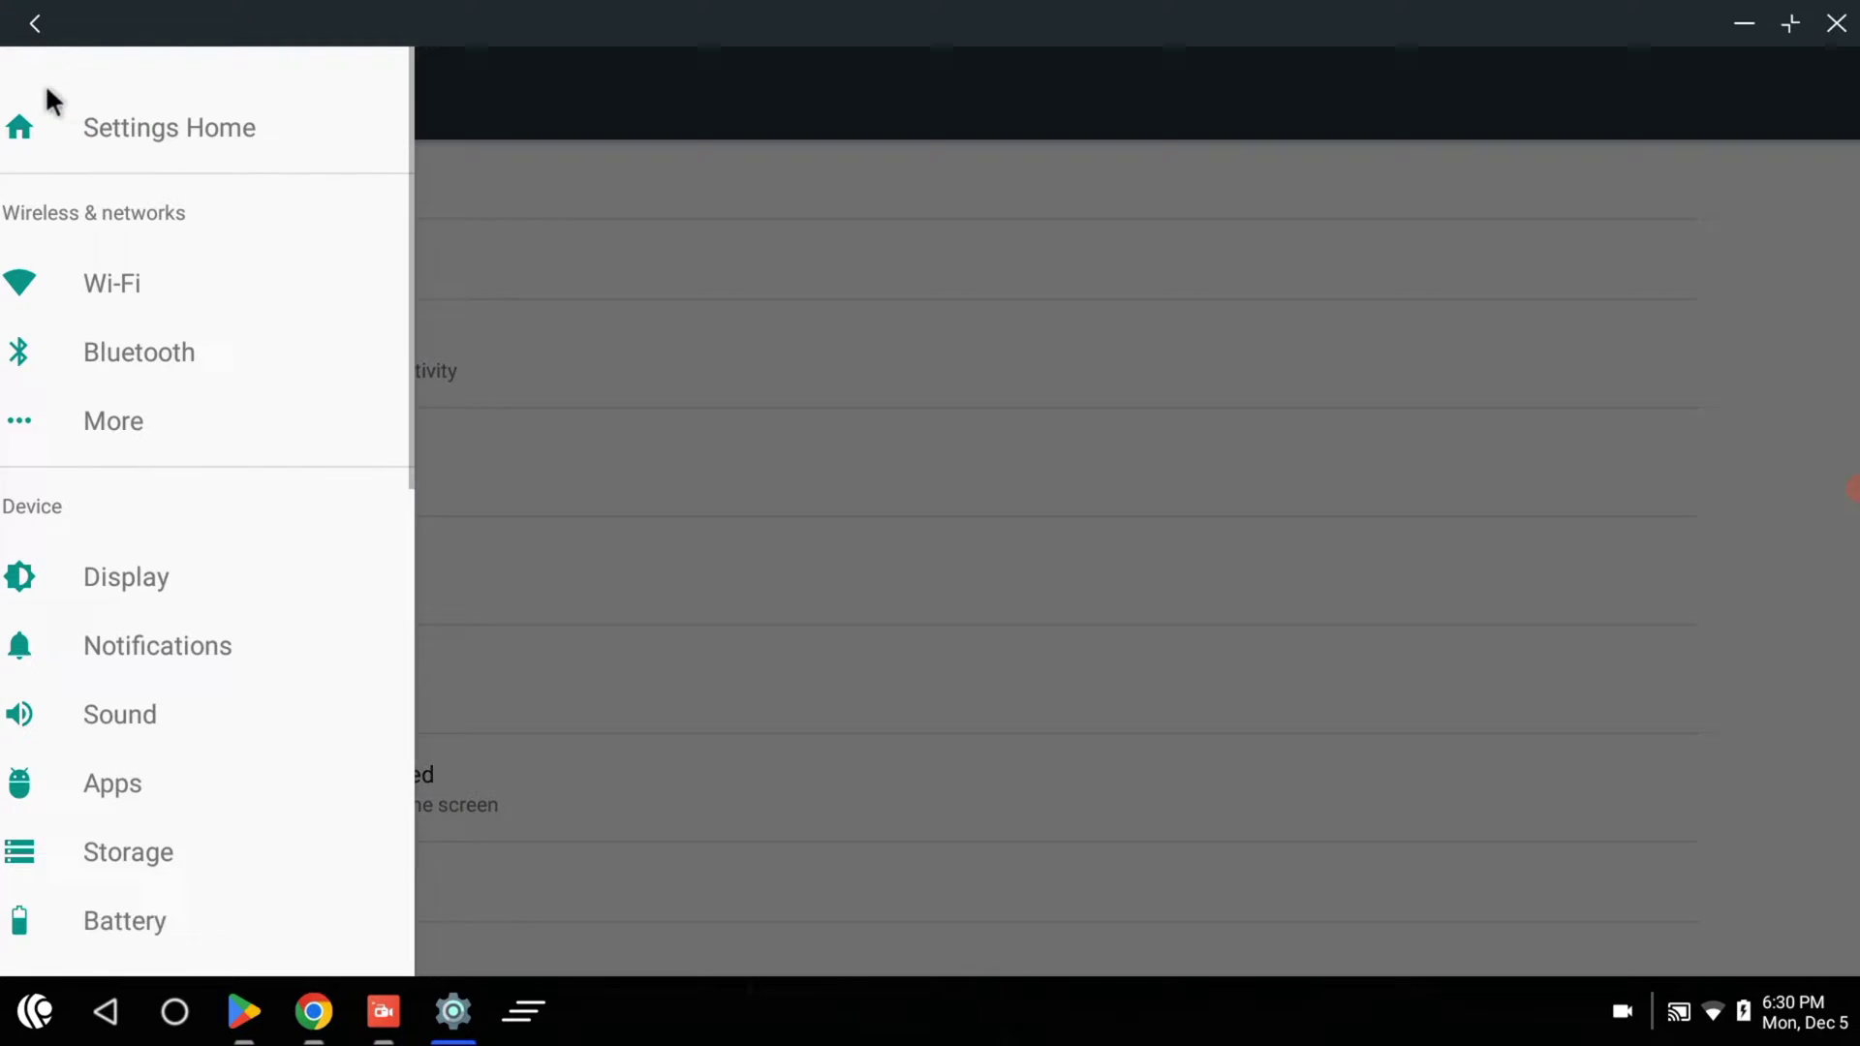
scroll(201, 614, "down", 5)
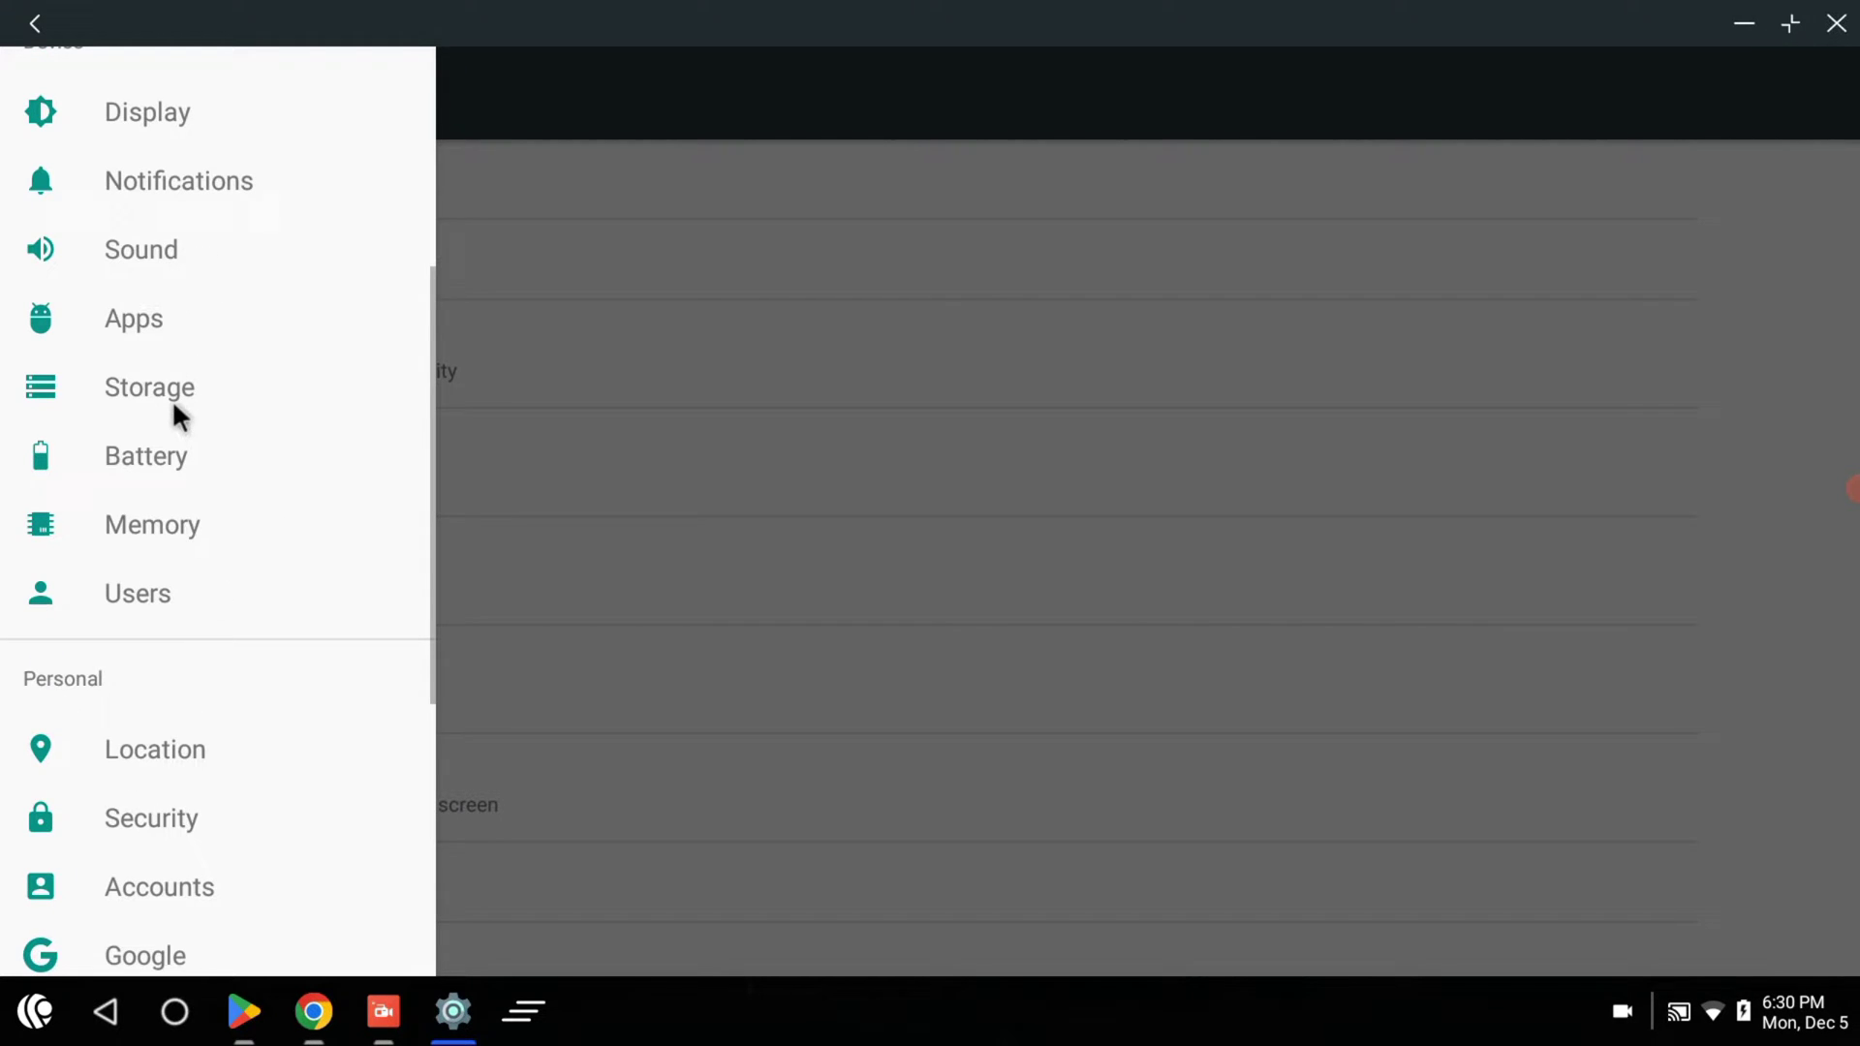
- Check internal storage, then the Memory page showing 1.2 GB average use of 6.7 GB
left_click(170, 397)
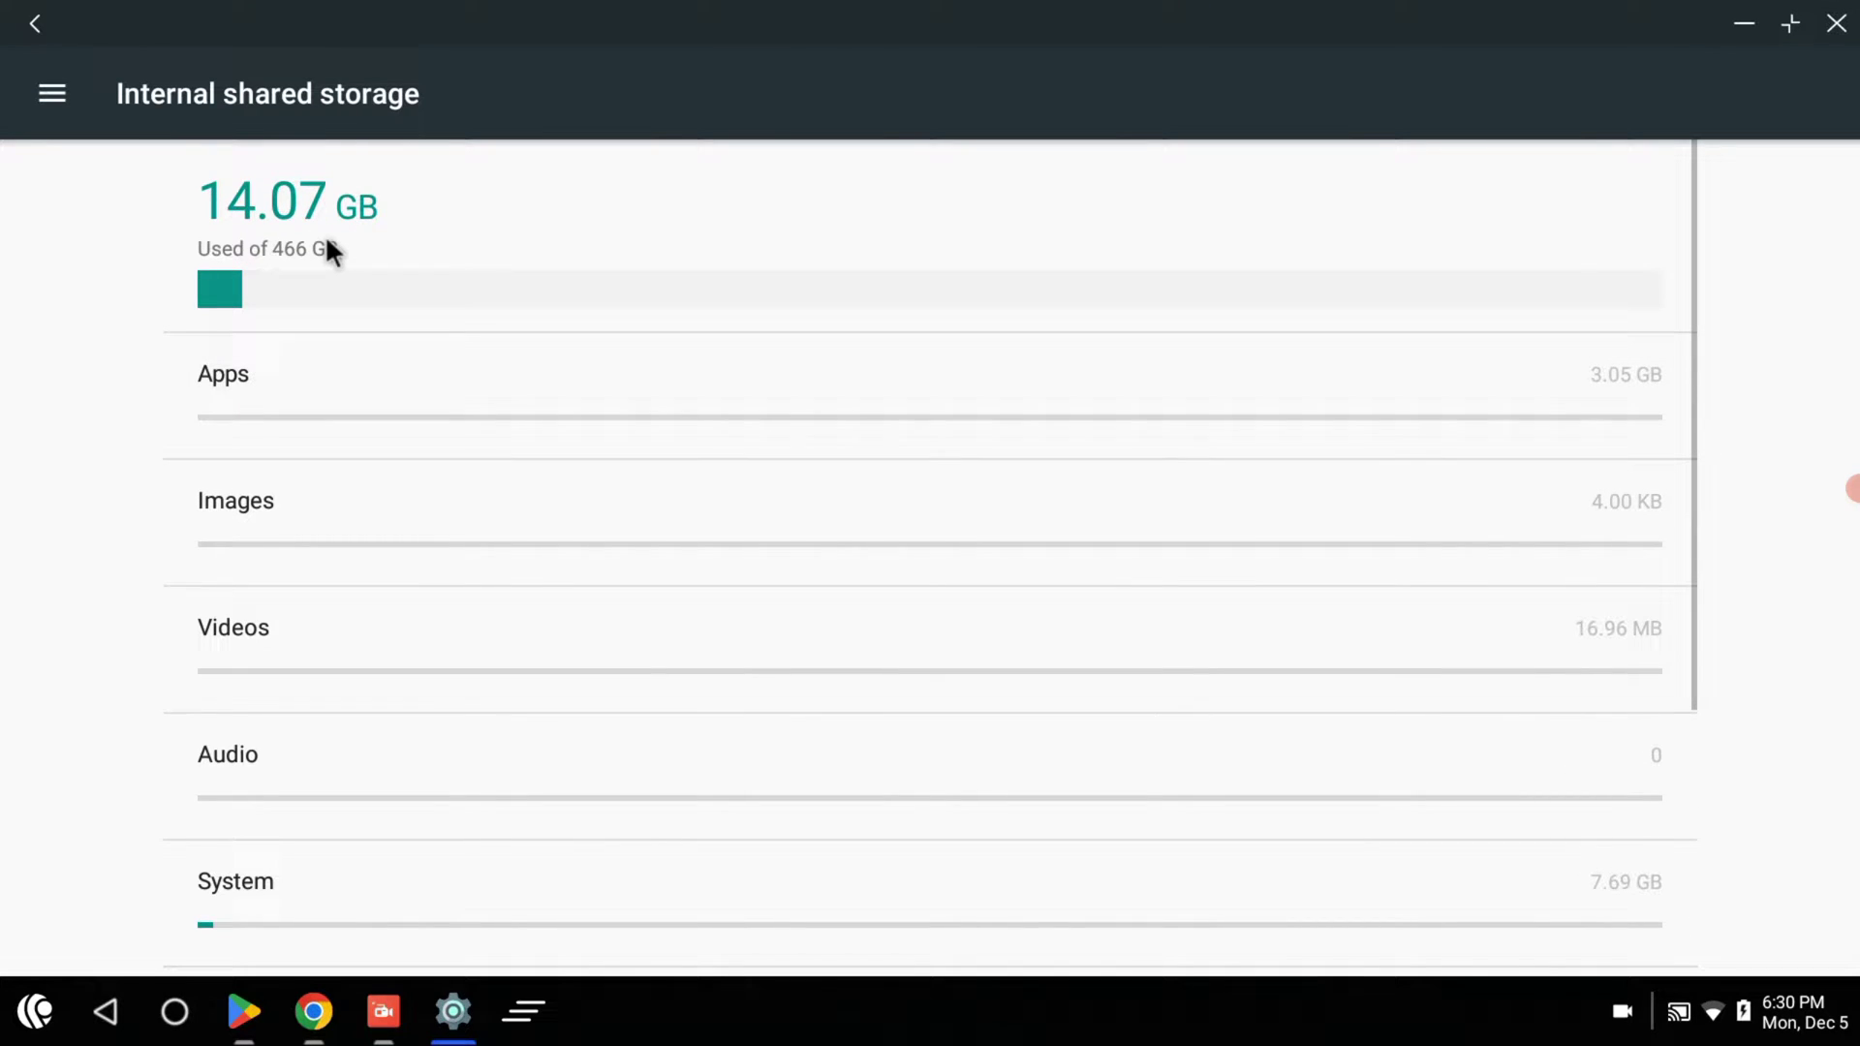
left_click(51, 94)
scroll(235, 490, "down", 3)
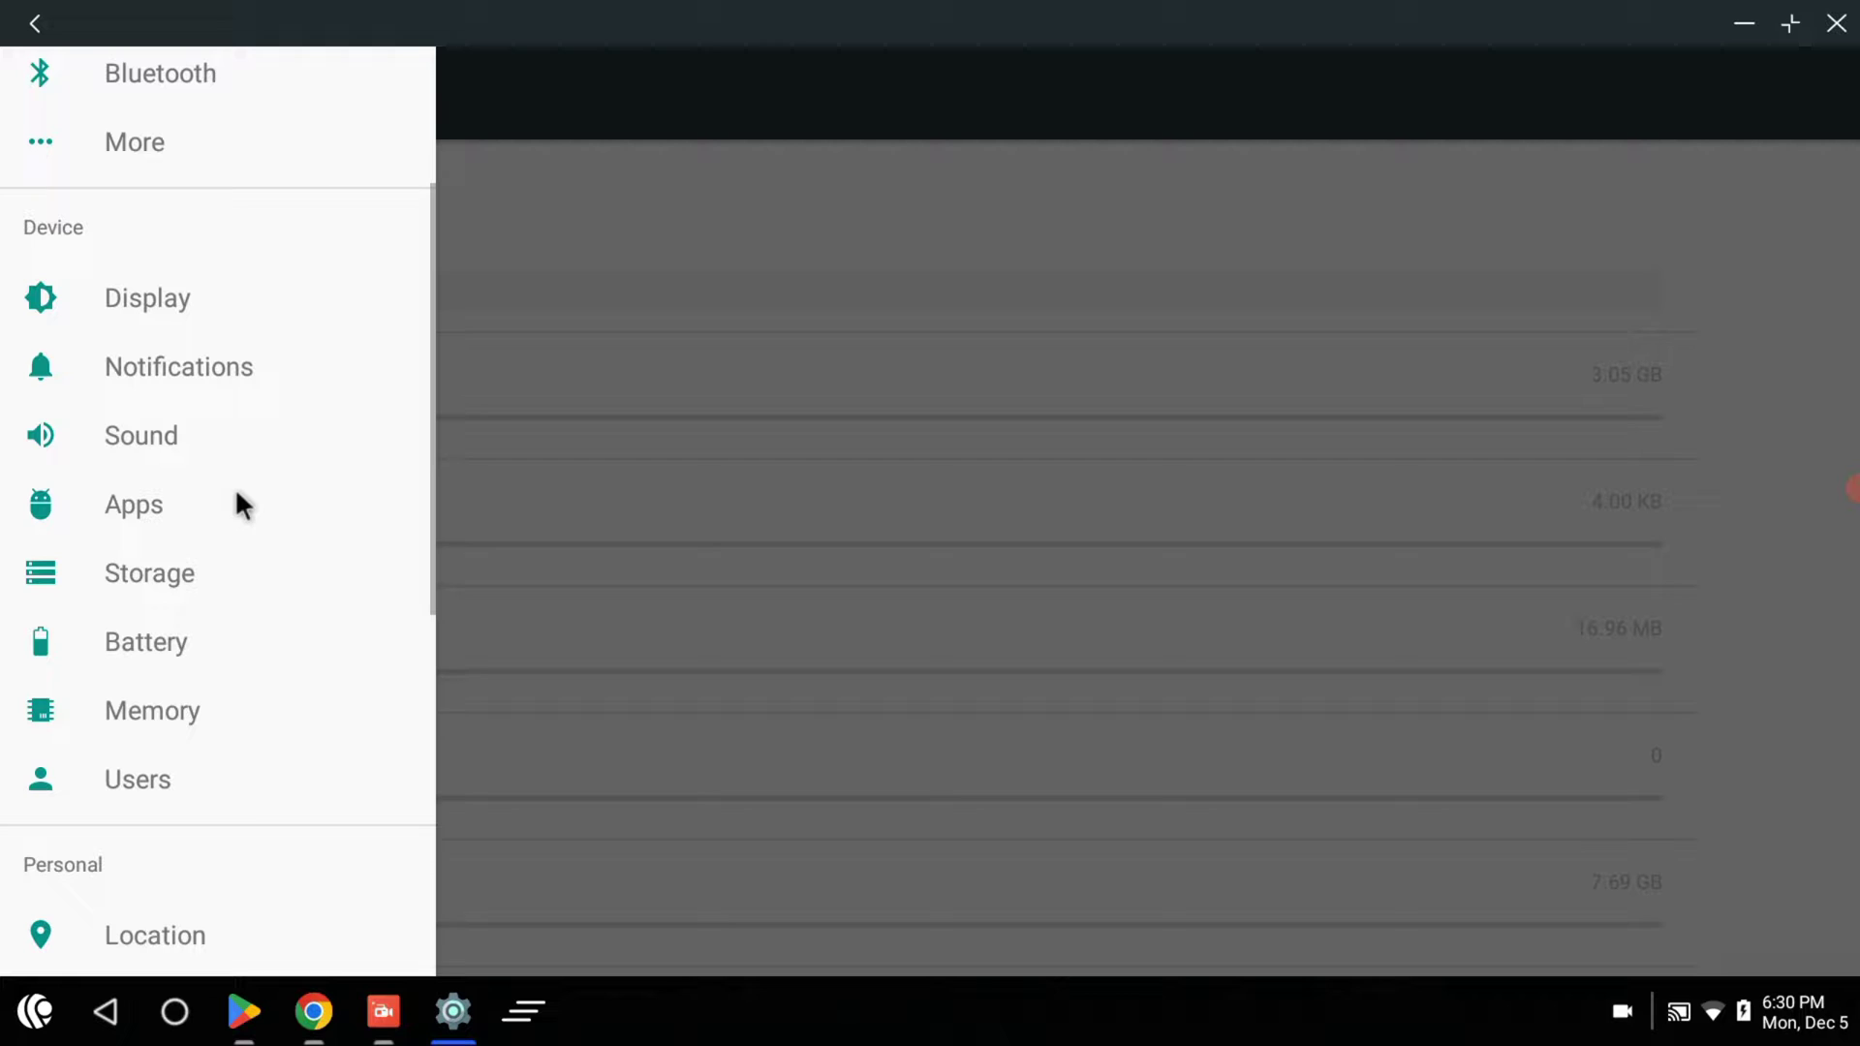
left_click(246, 719)
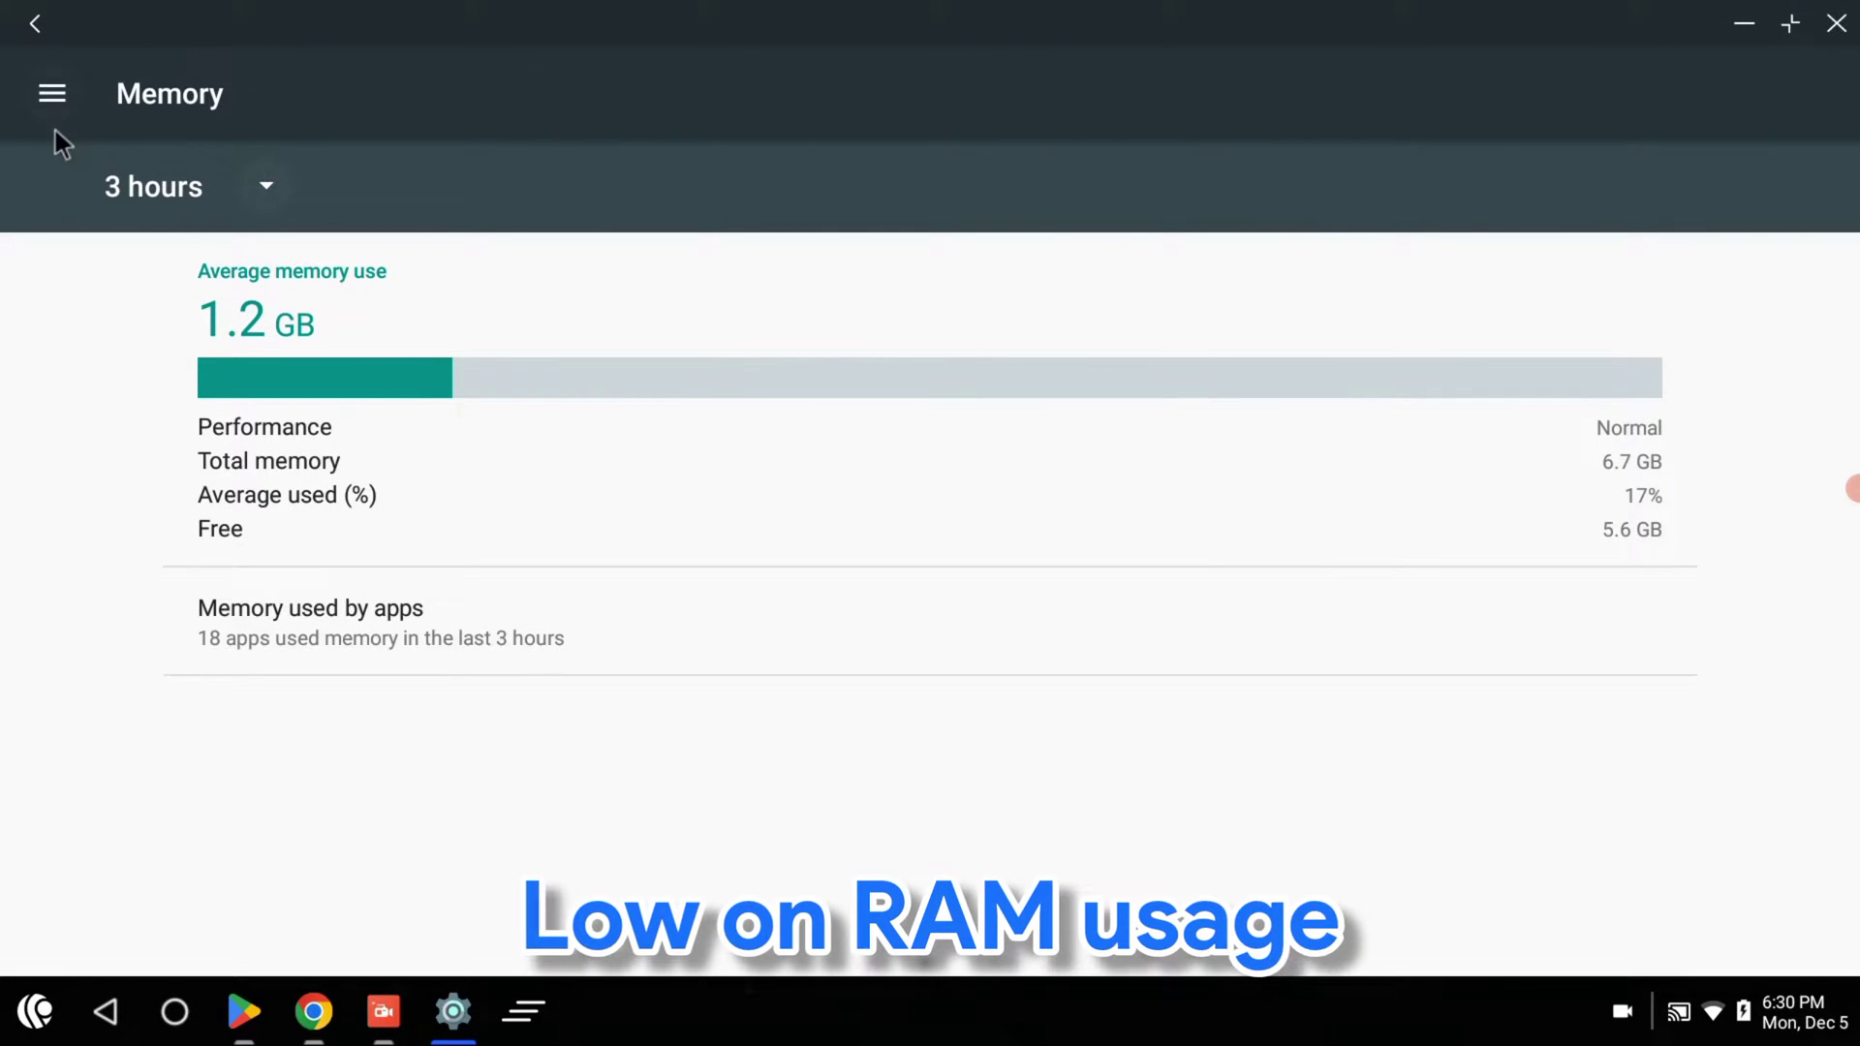
- Look at About device, then page through the quick-settings toggles and close the panel
left_click(50, 94)
scroll(200, 480, "down", 5)
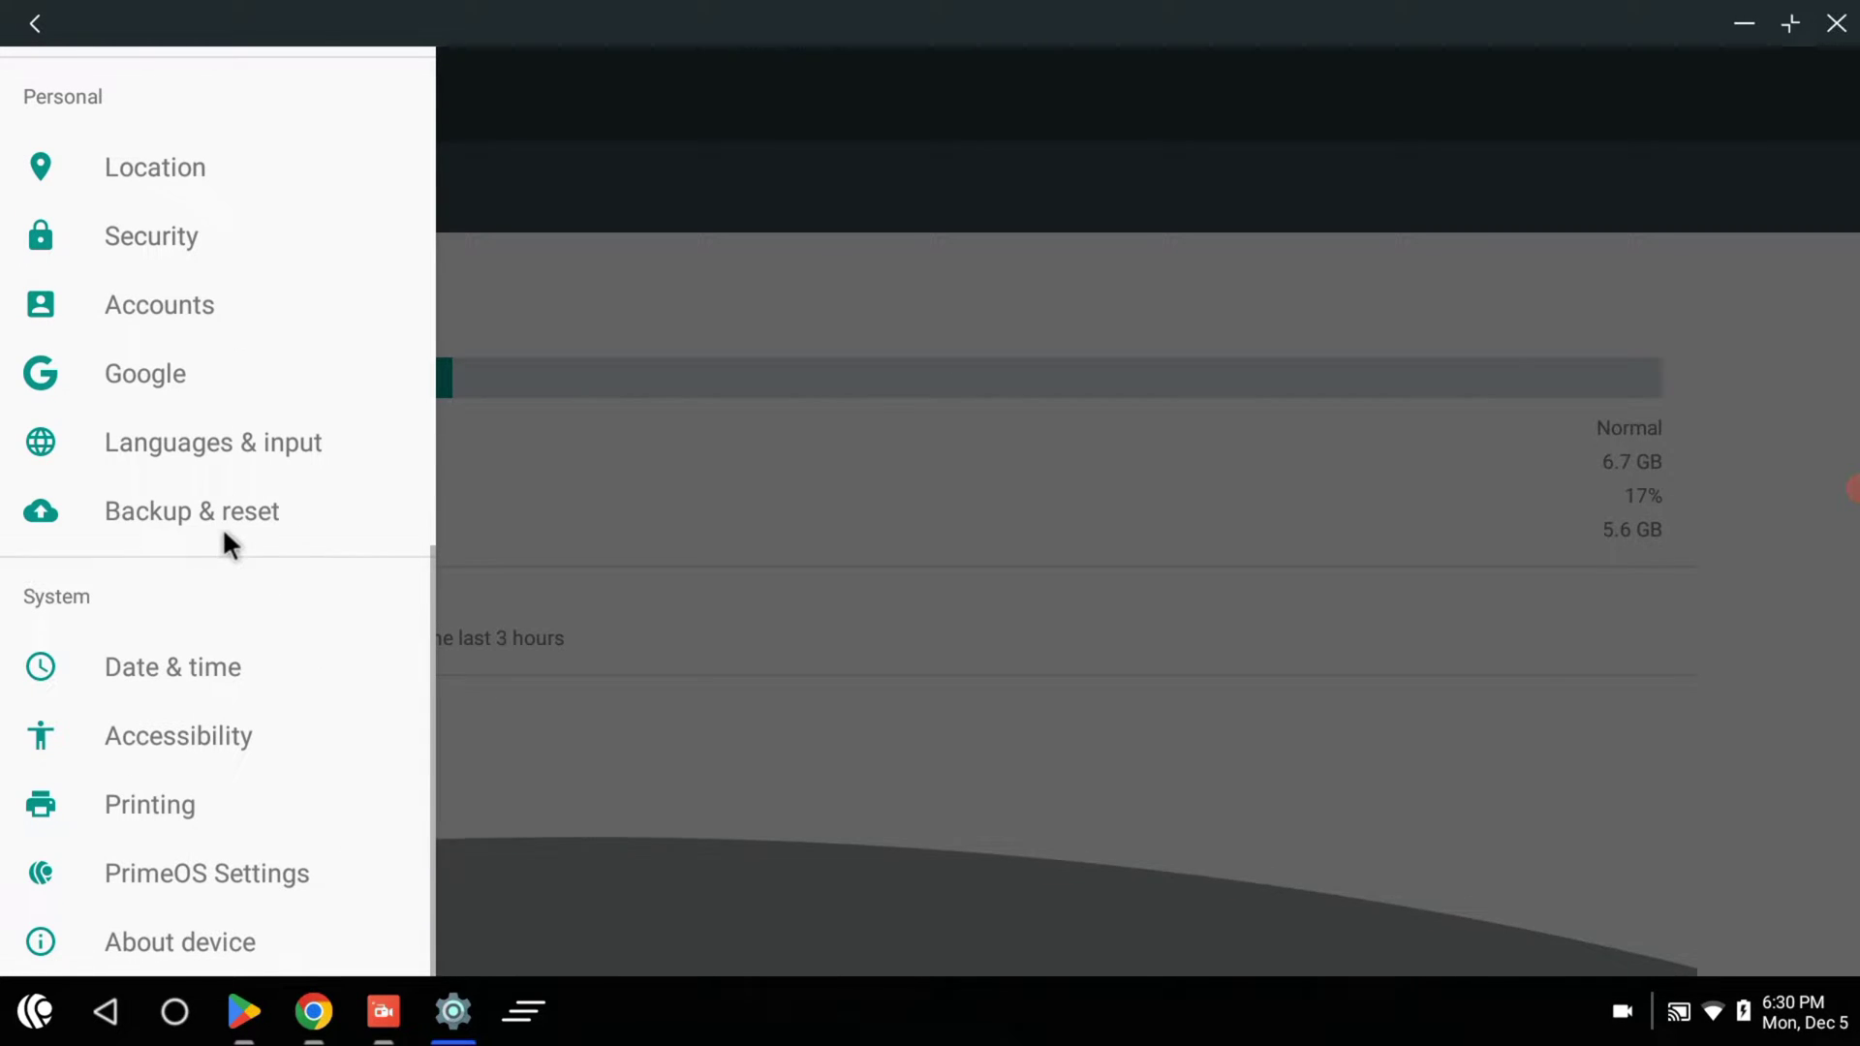
left_click(291, 954)
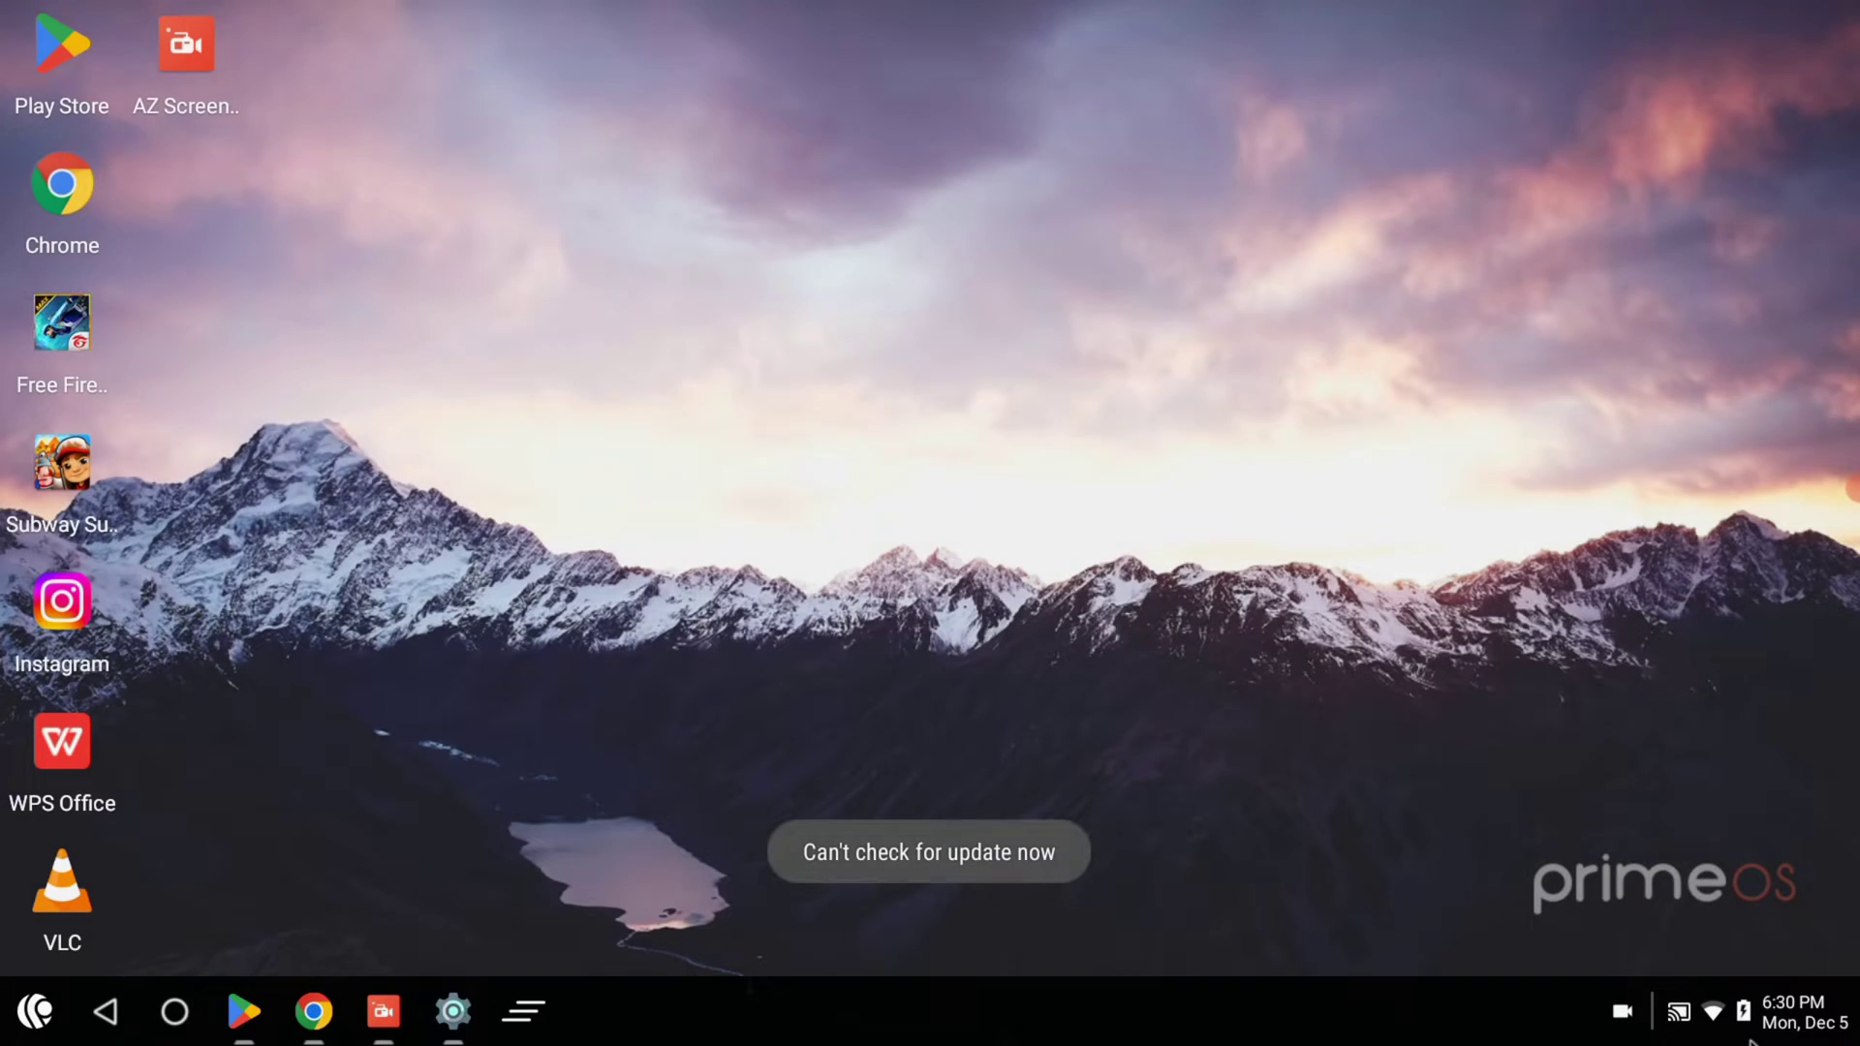
left_click(1712, 1011)
left_click(1651, 604)
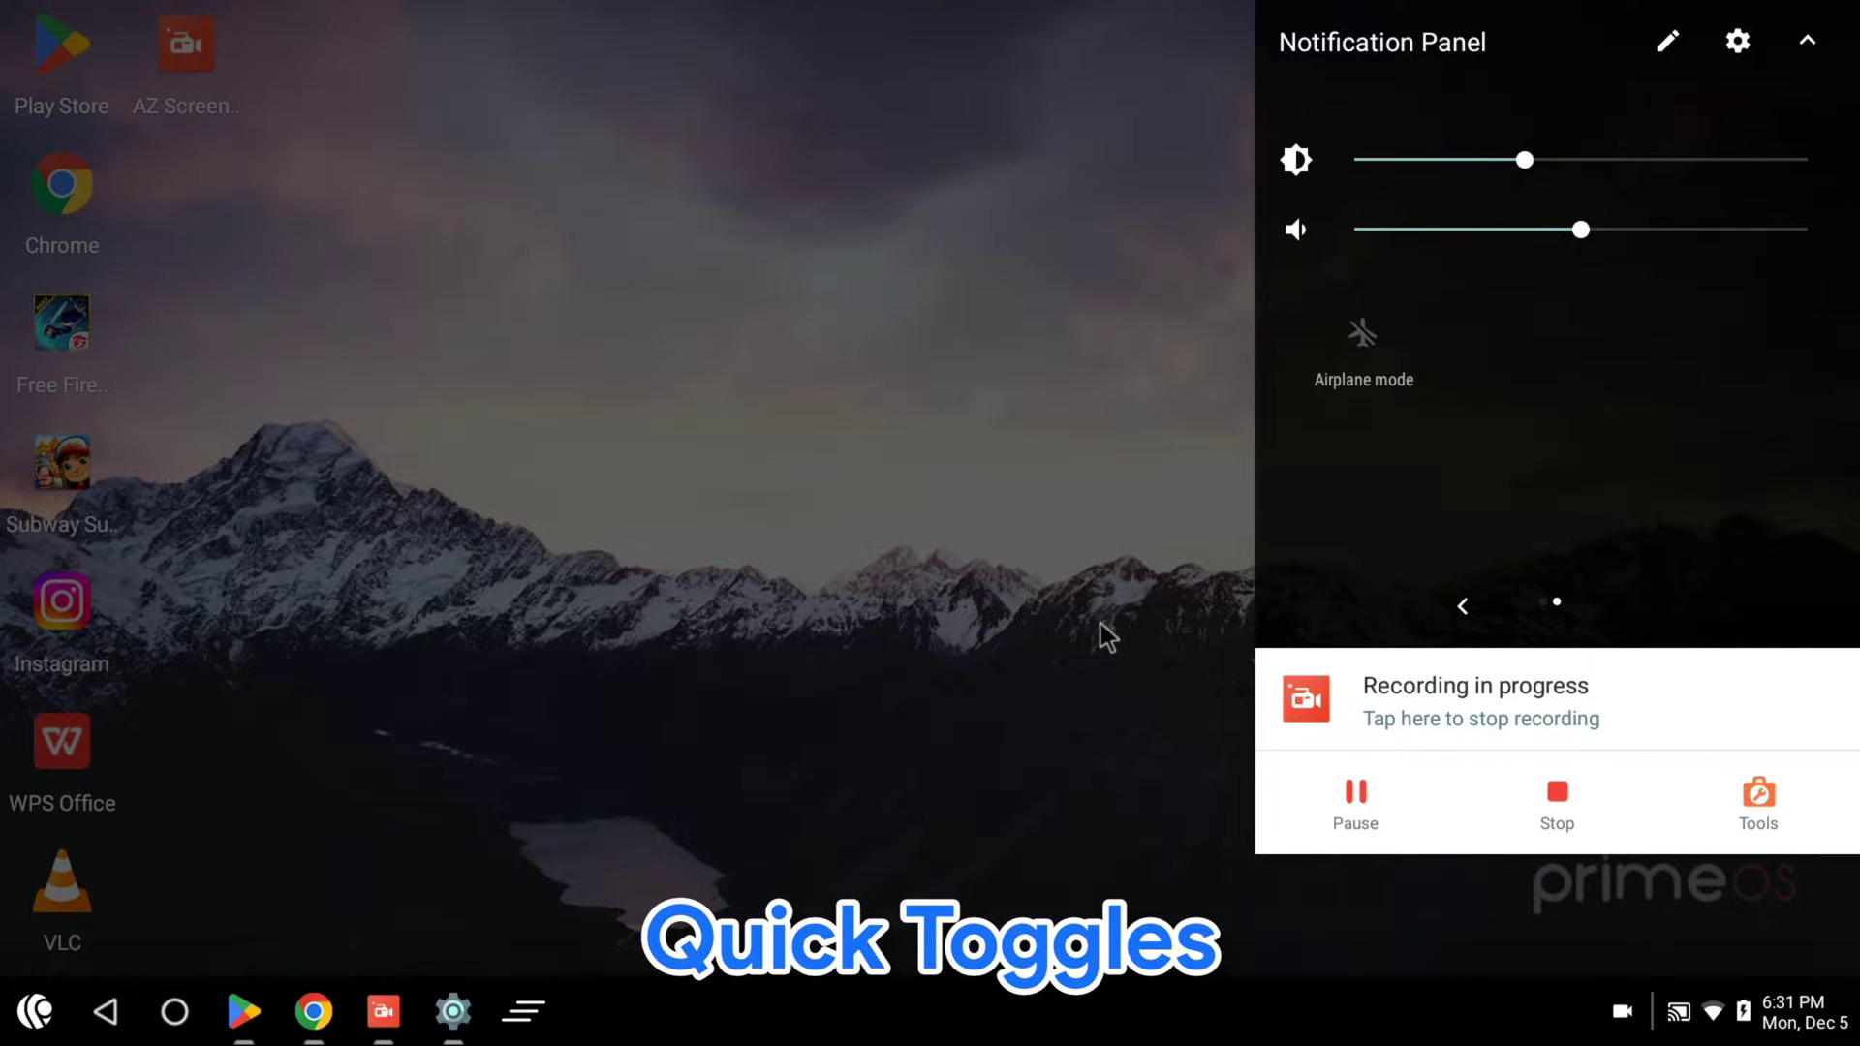
left_click(1013, 626)
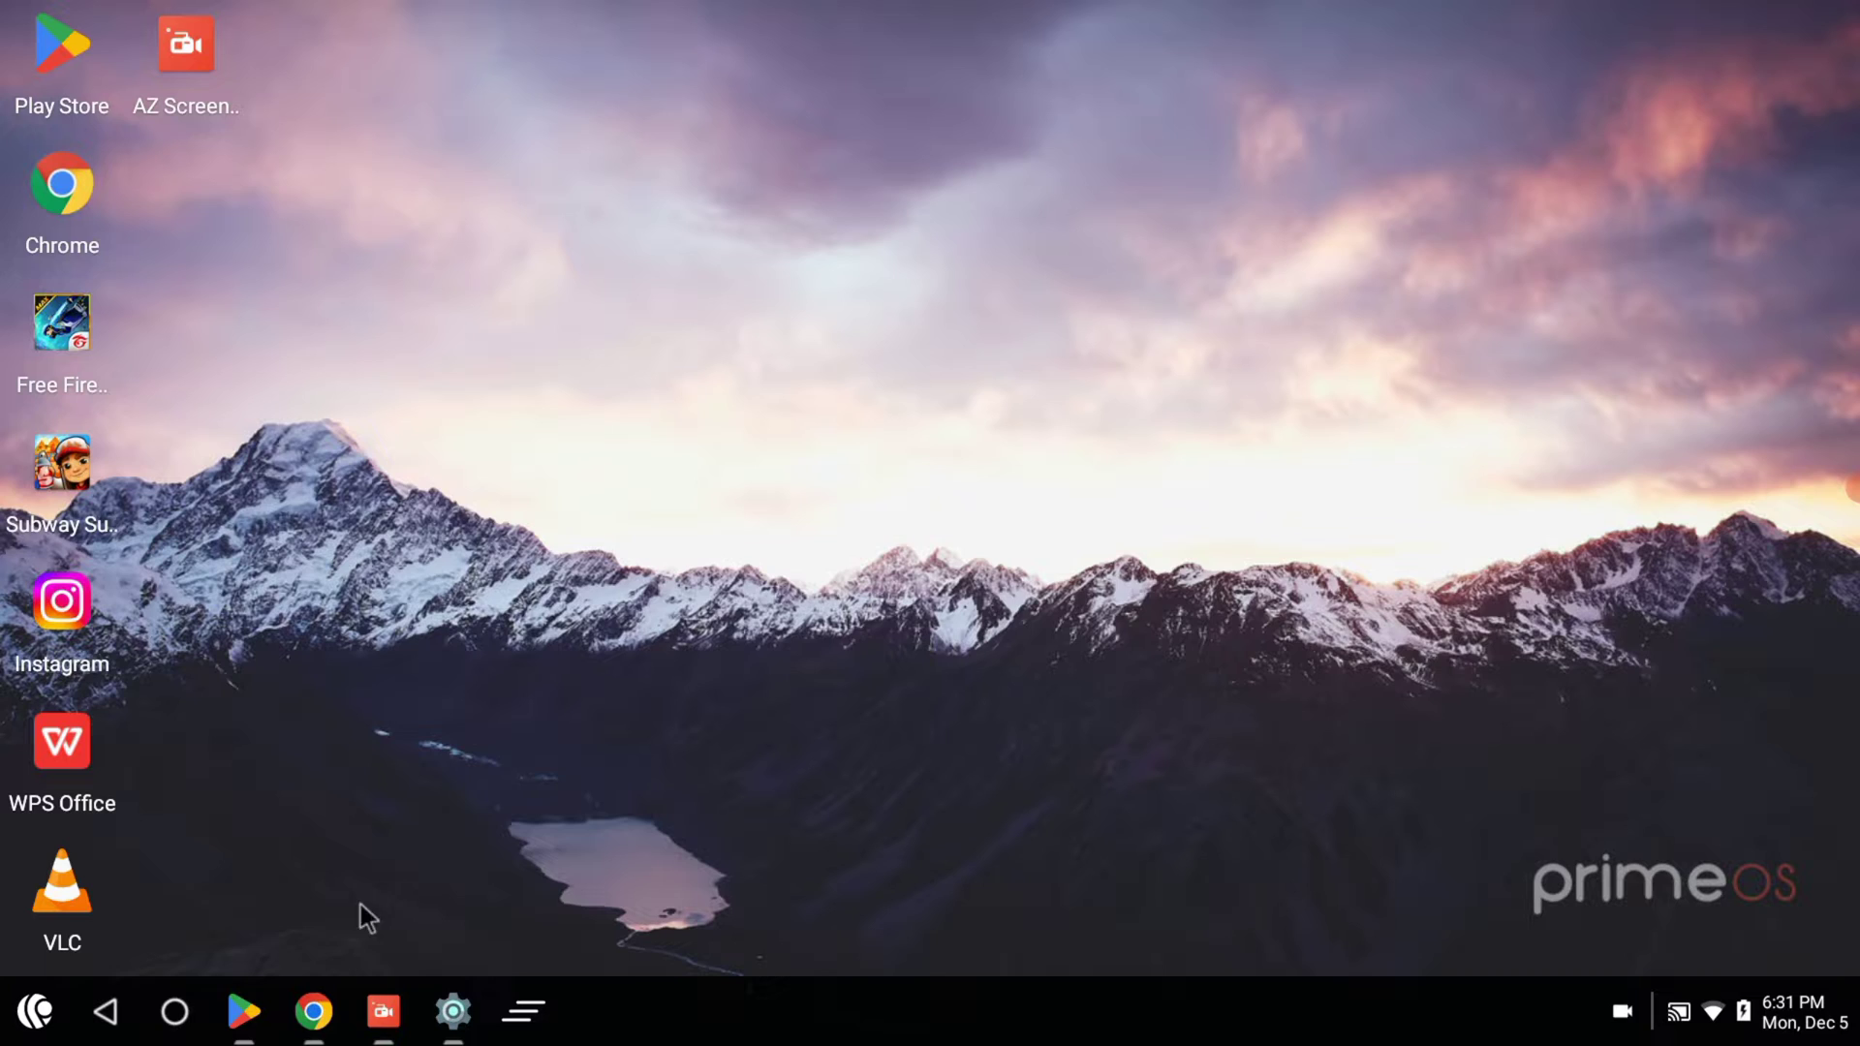
- Open Chrome and load amazon.in from the new-tab shortcuts
left_click(313, 1012)
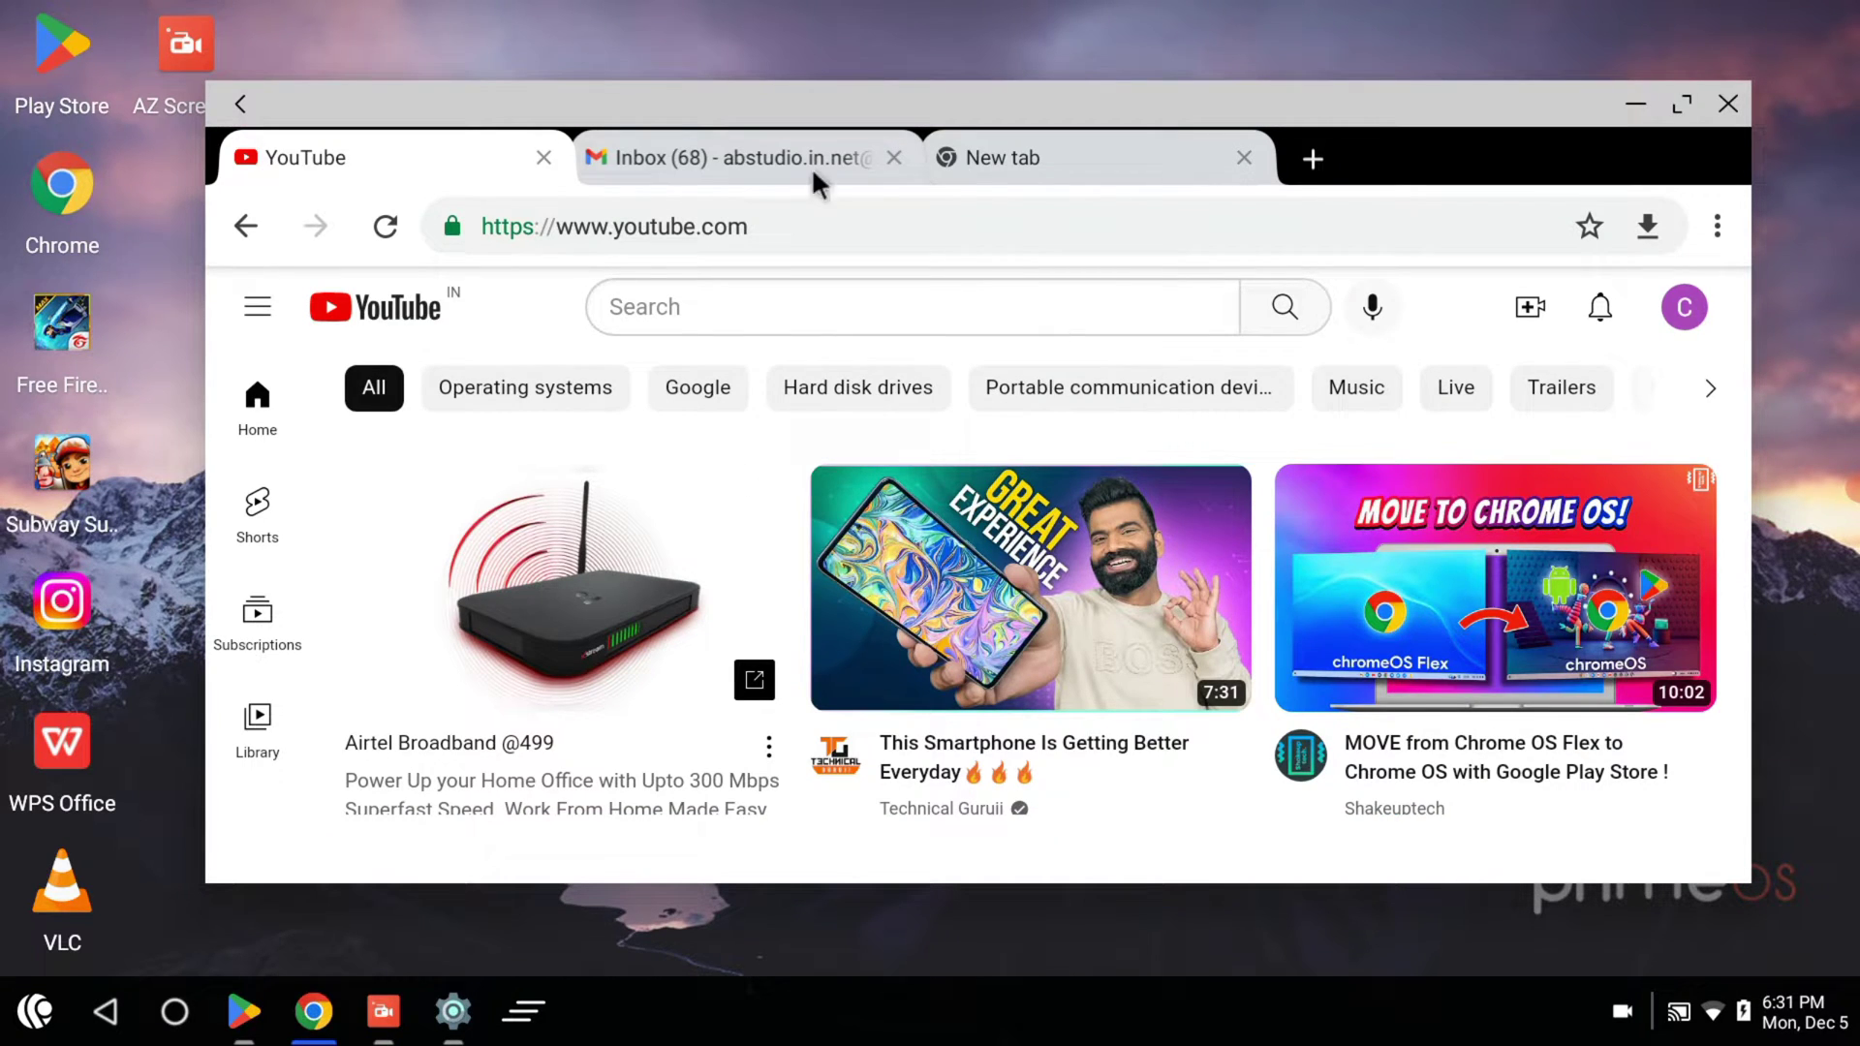
left_click(1075, 163)
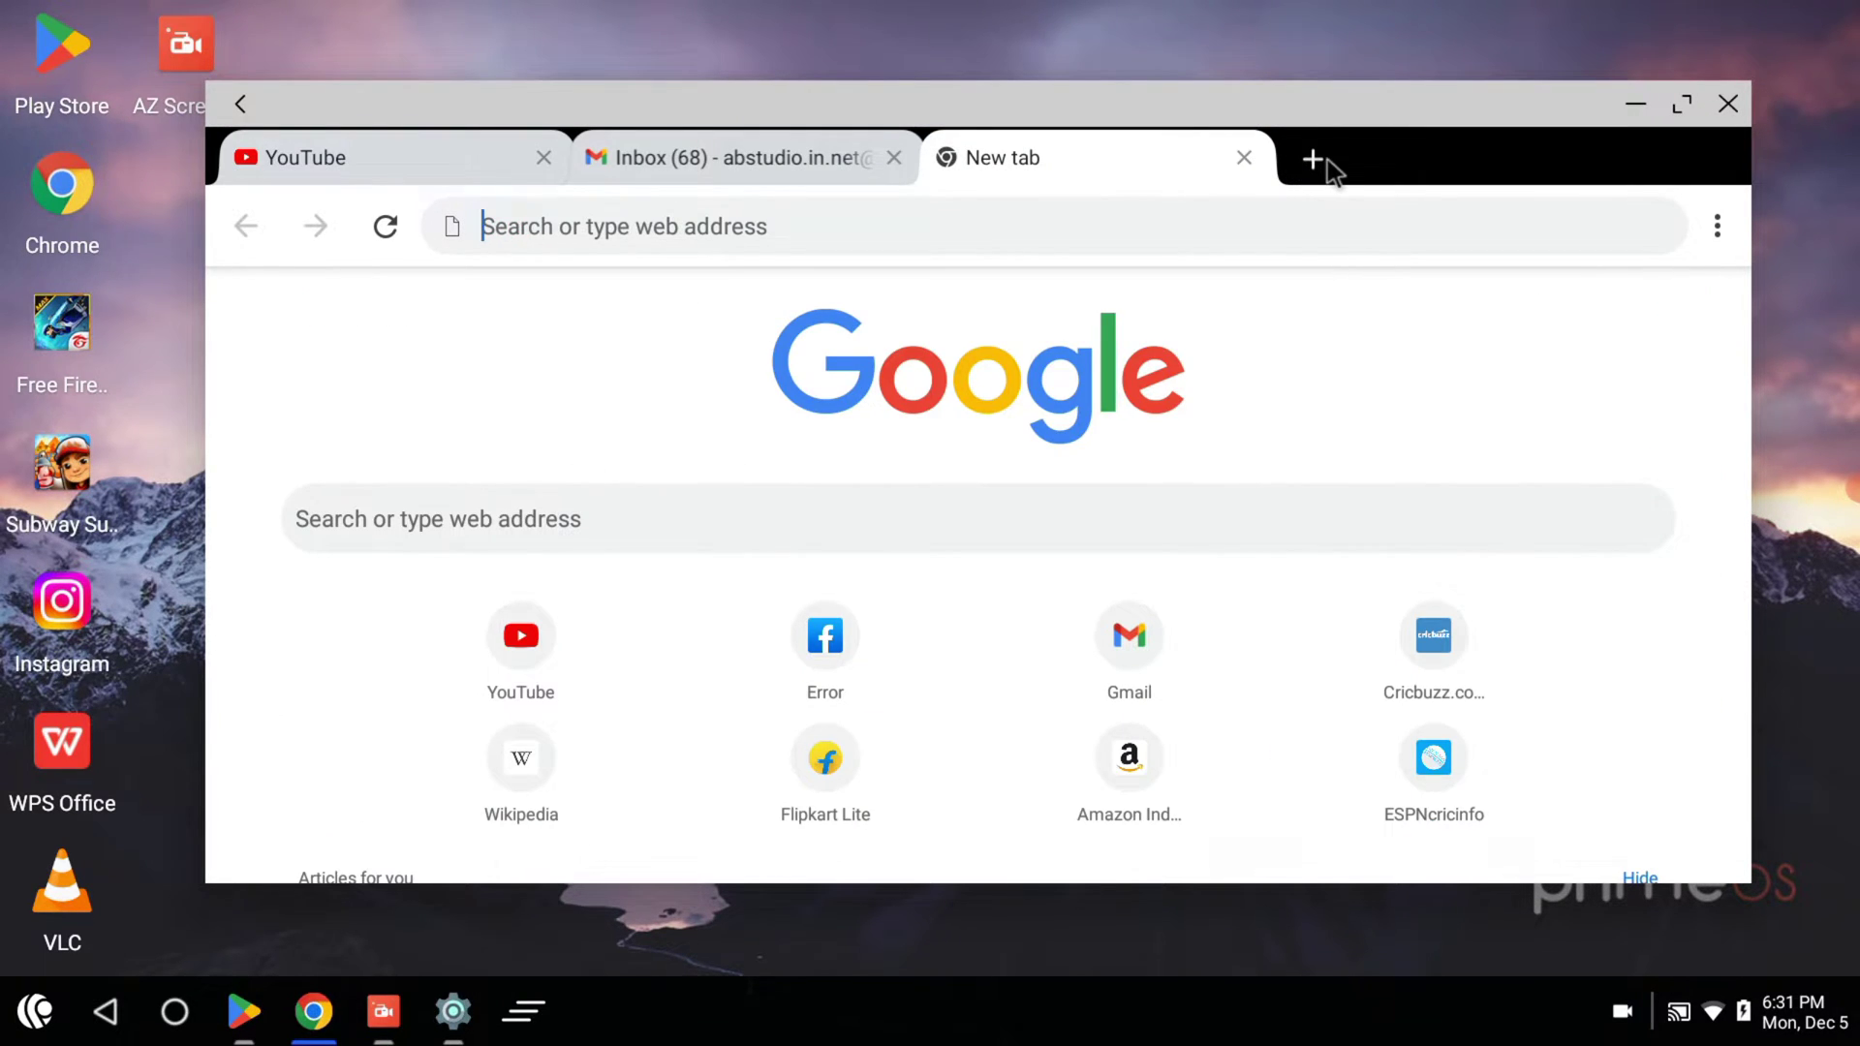
left_click(1114, 758)
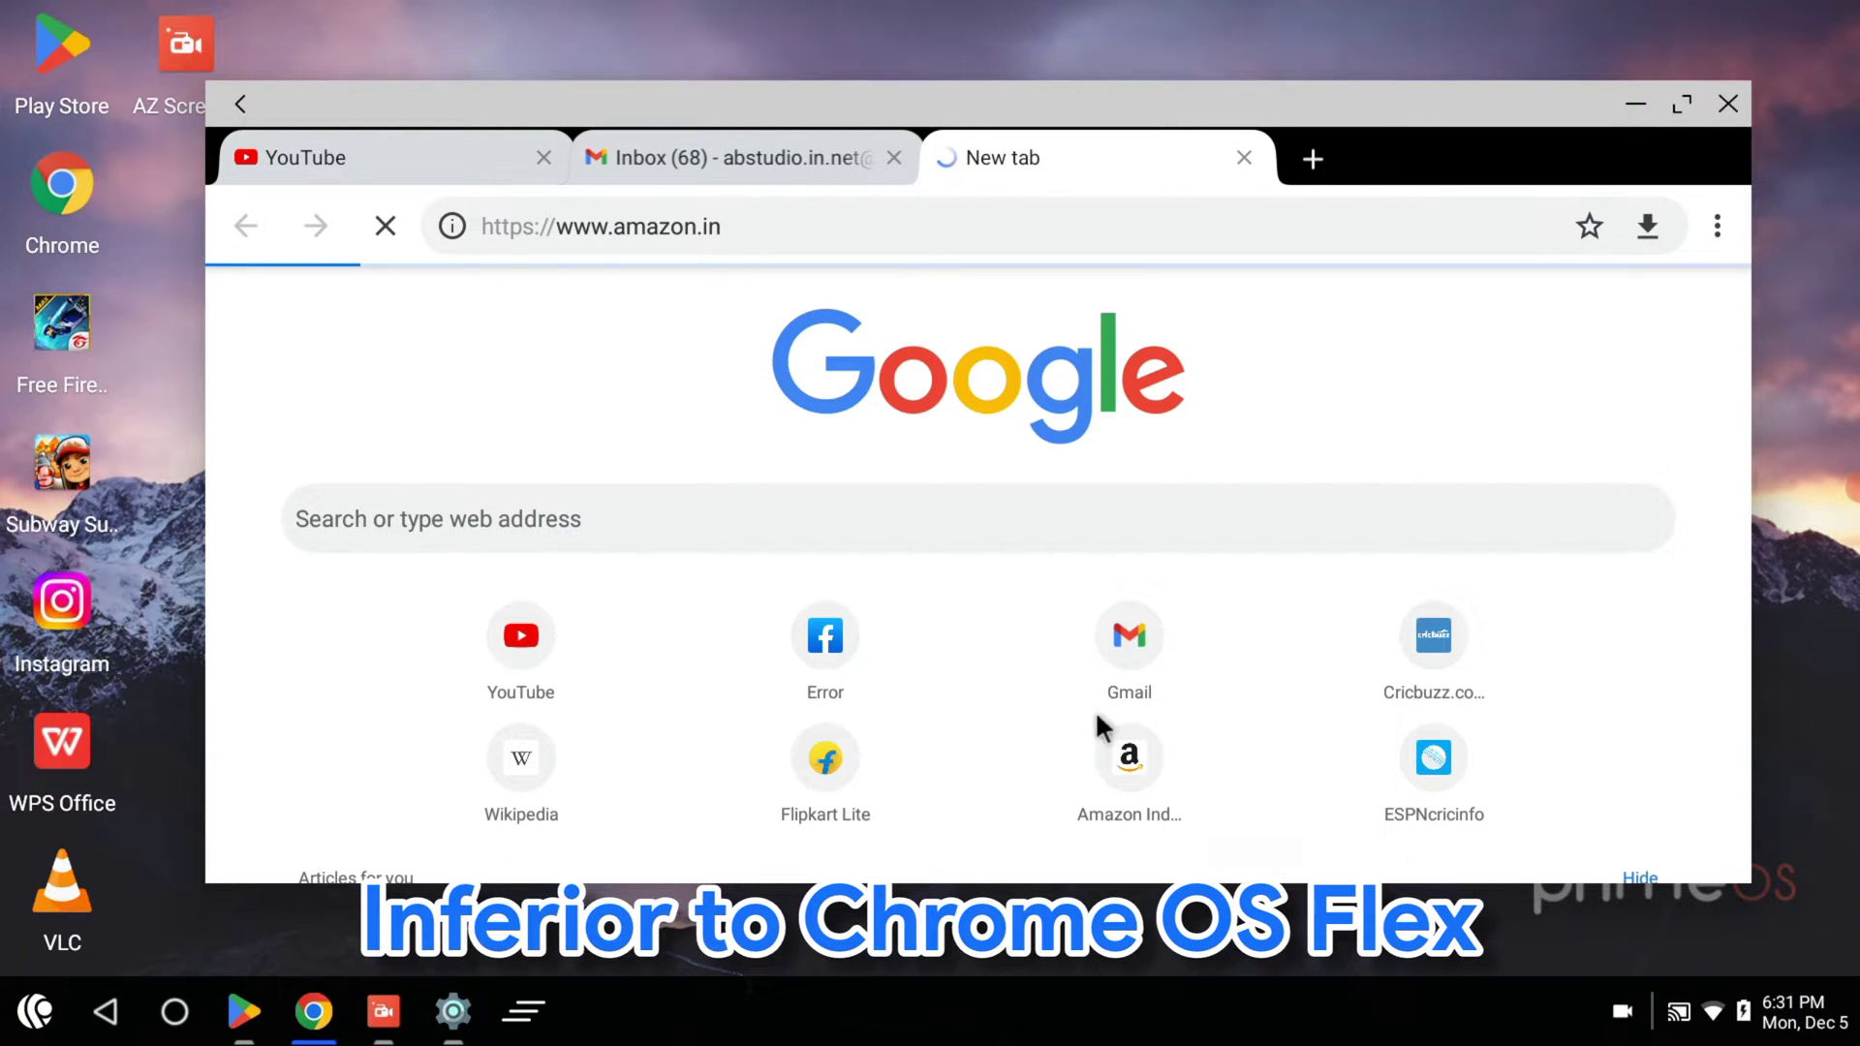
- Check Chrome's Play Store listing, then minimize the Play Store and Chrome windows
left_click(242, 1013)
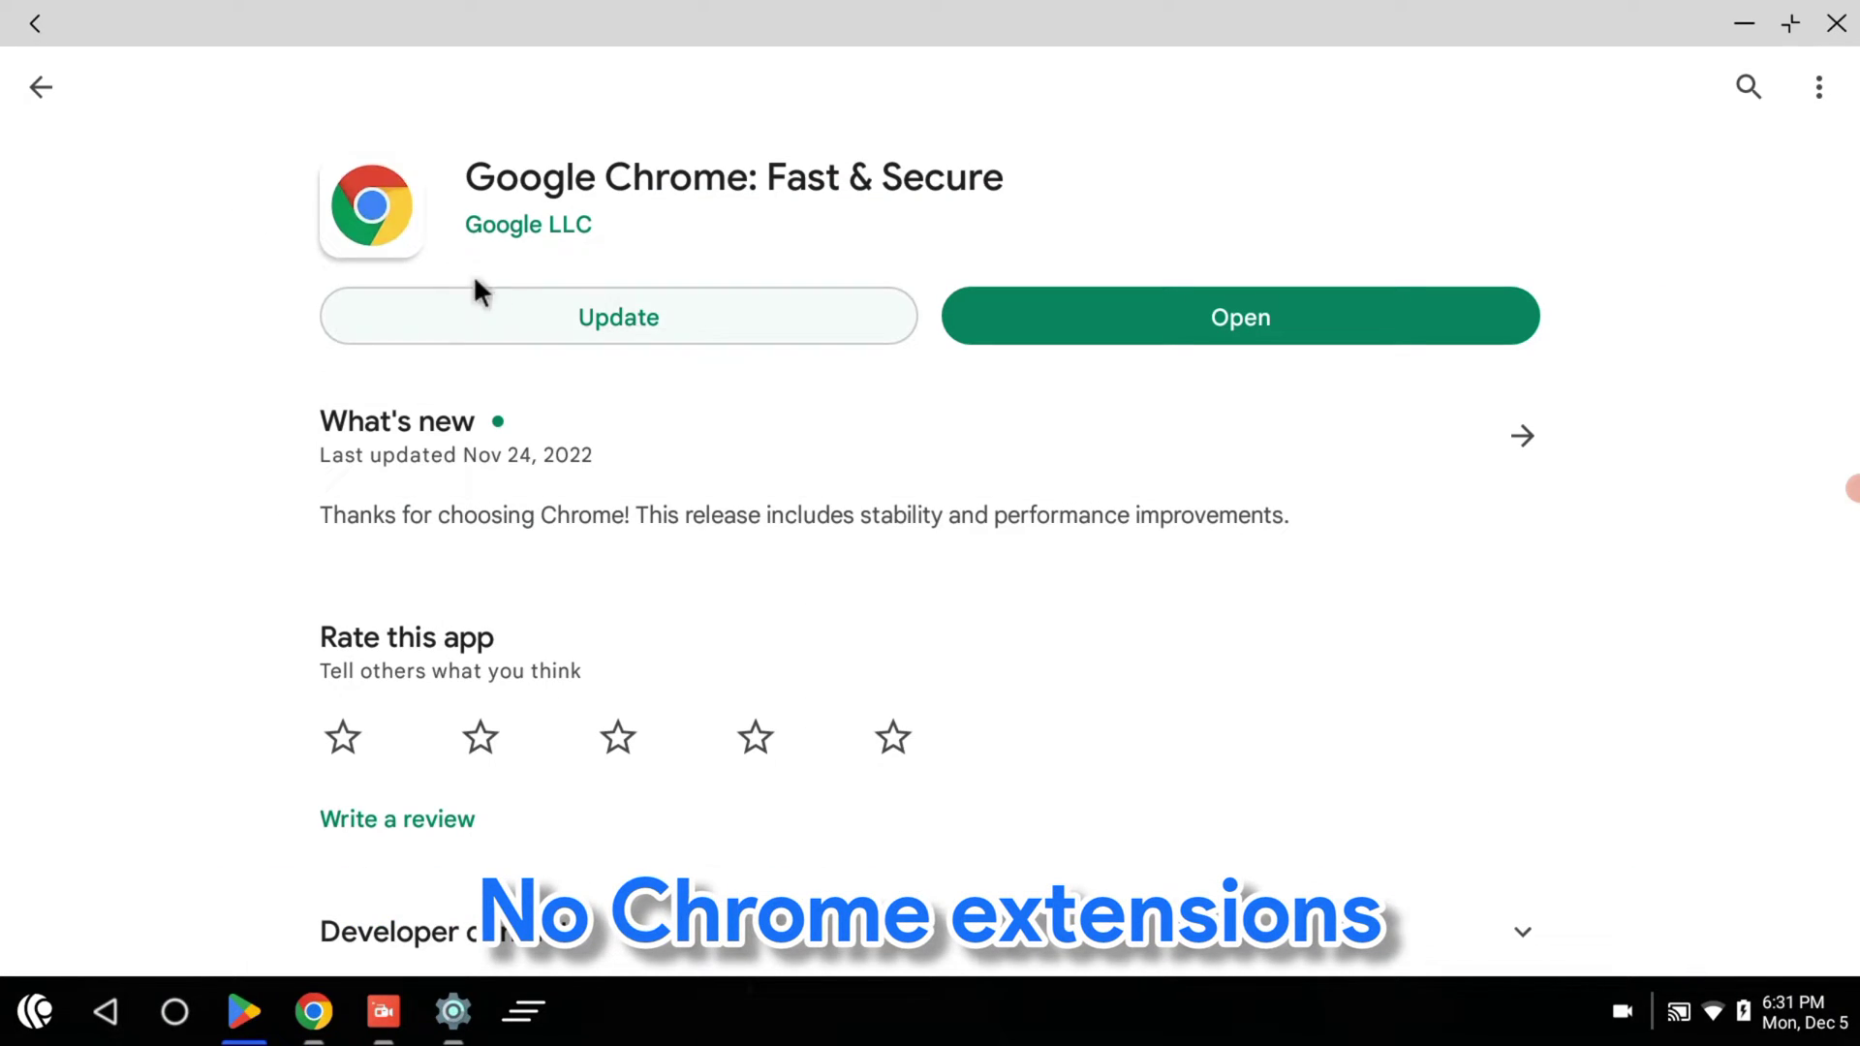
left_click(1743, 24)
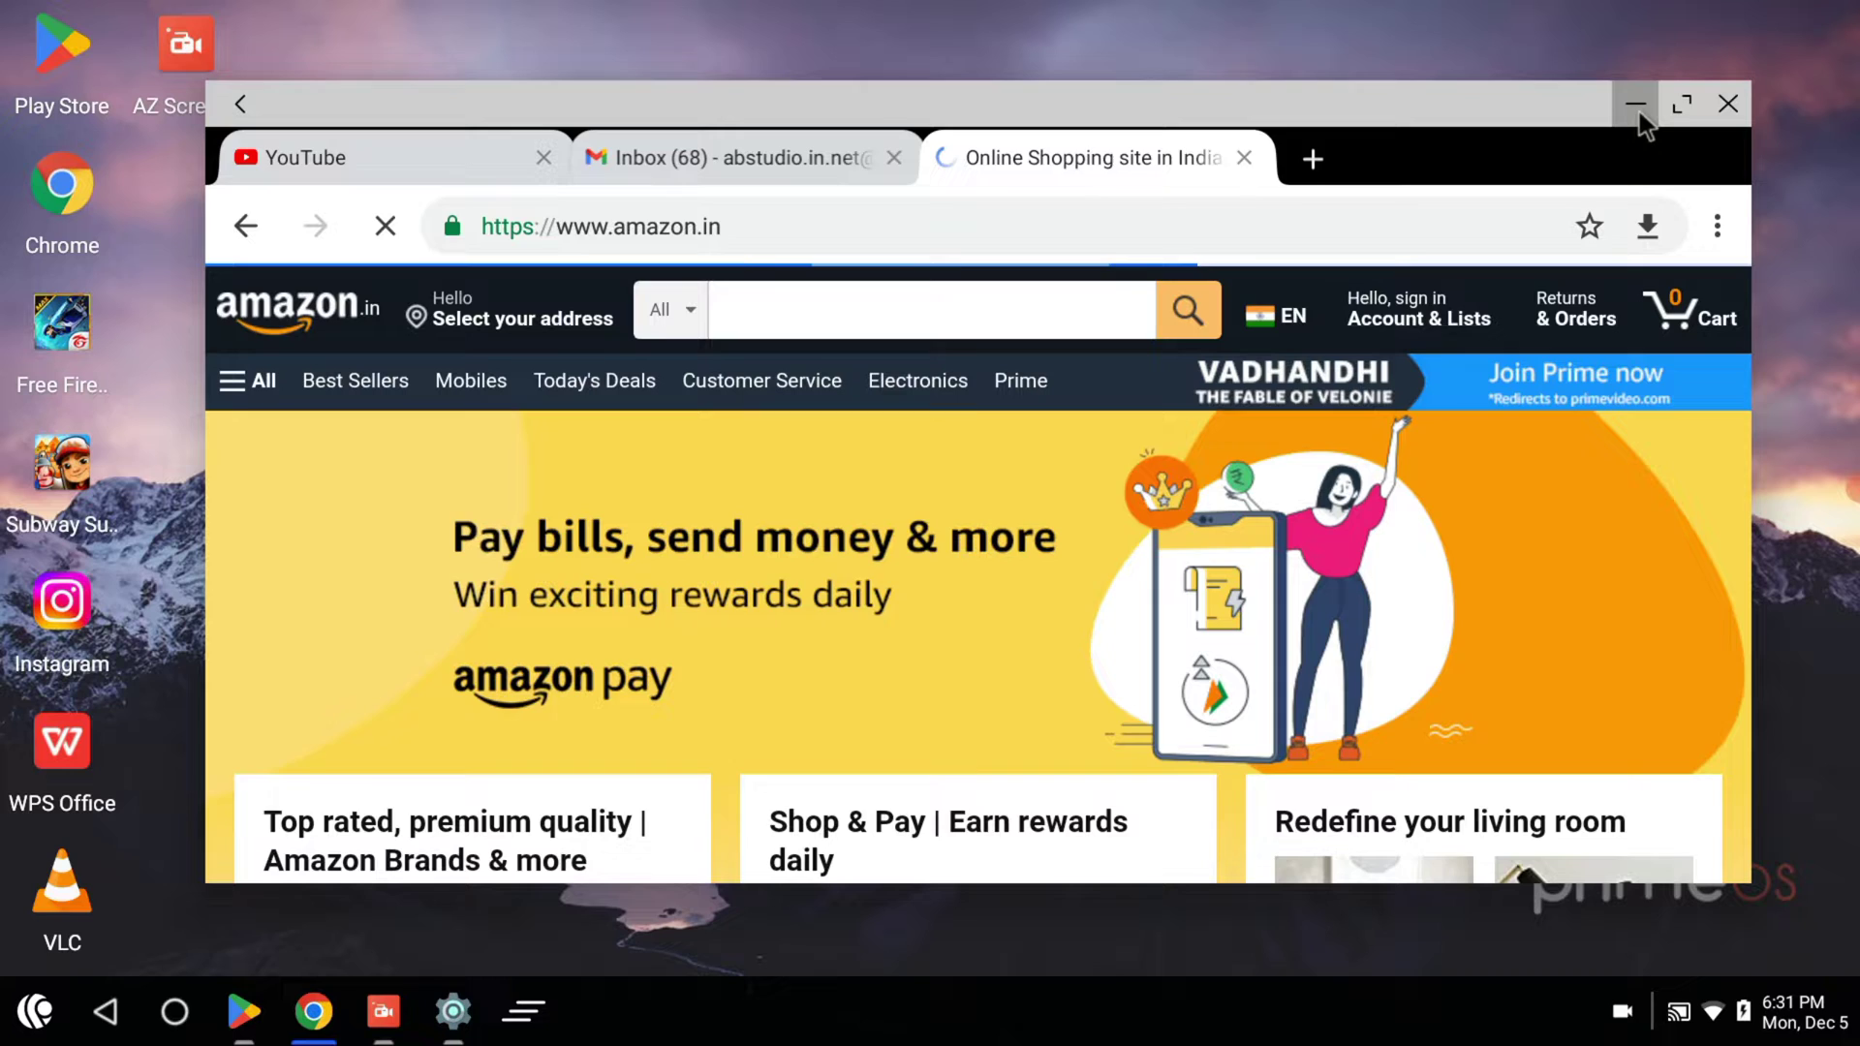
left_click(1636, 104)
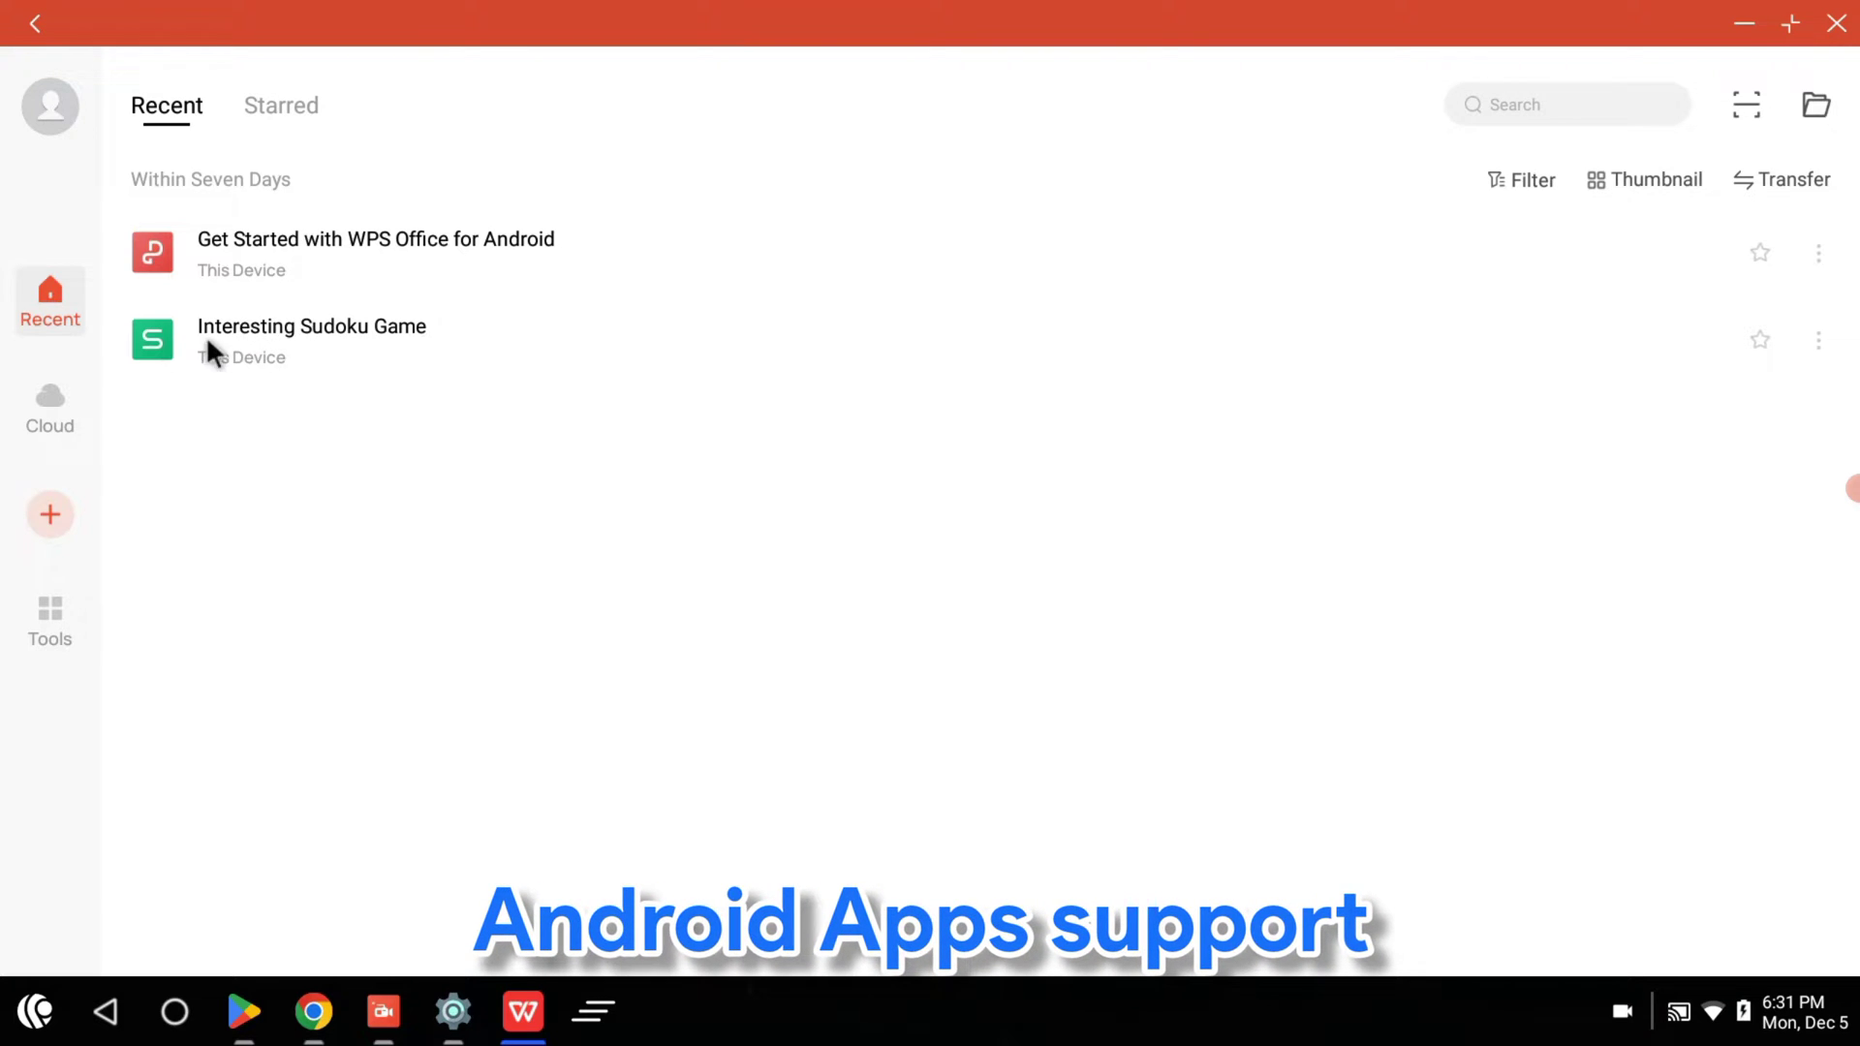
- Start a new WPS presentation and open the News Business Report template
left_click(66, 499)
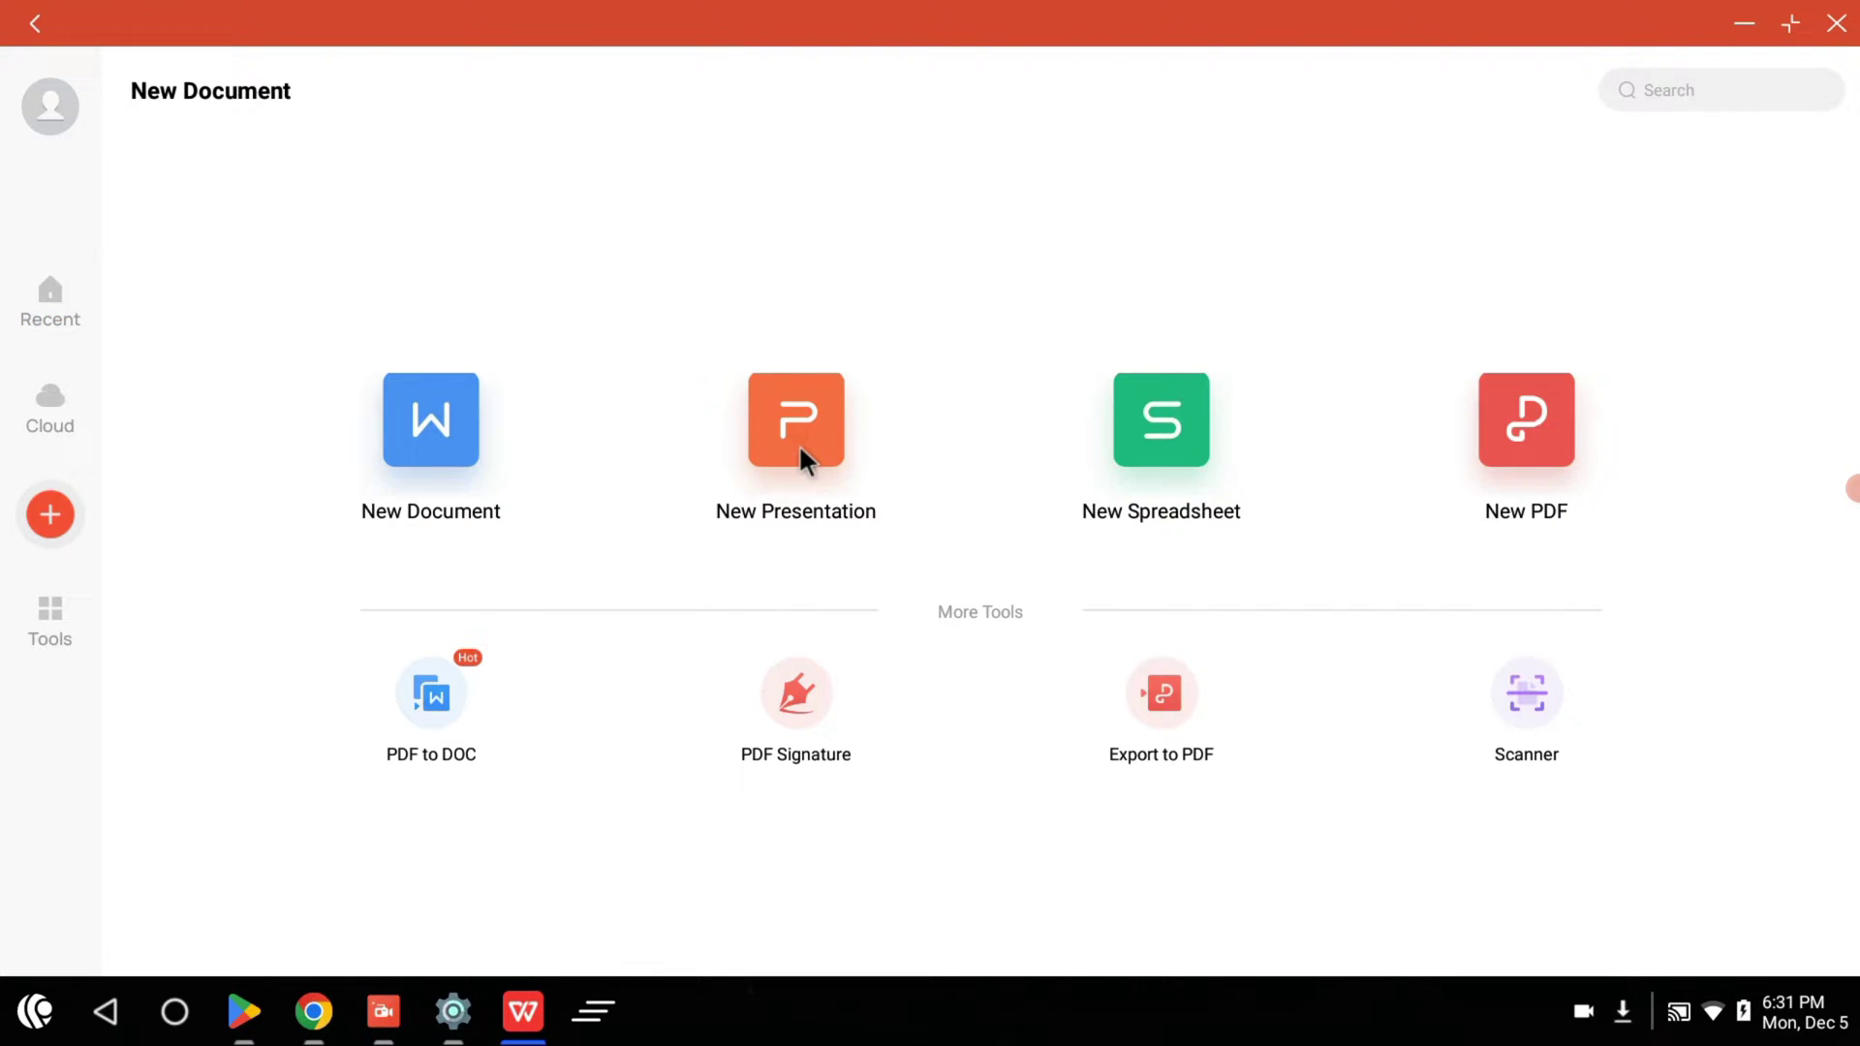
left_click(798, 445)
scroll(756, 789, "down", 10)
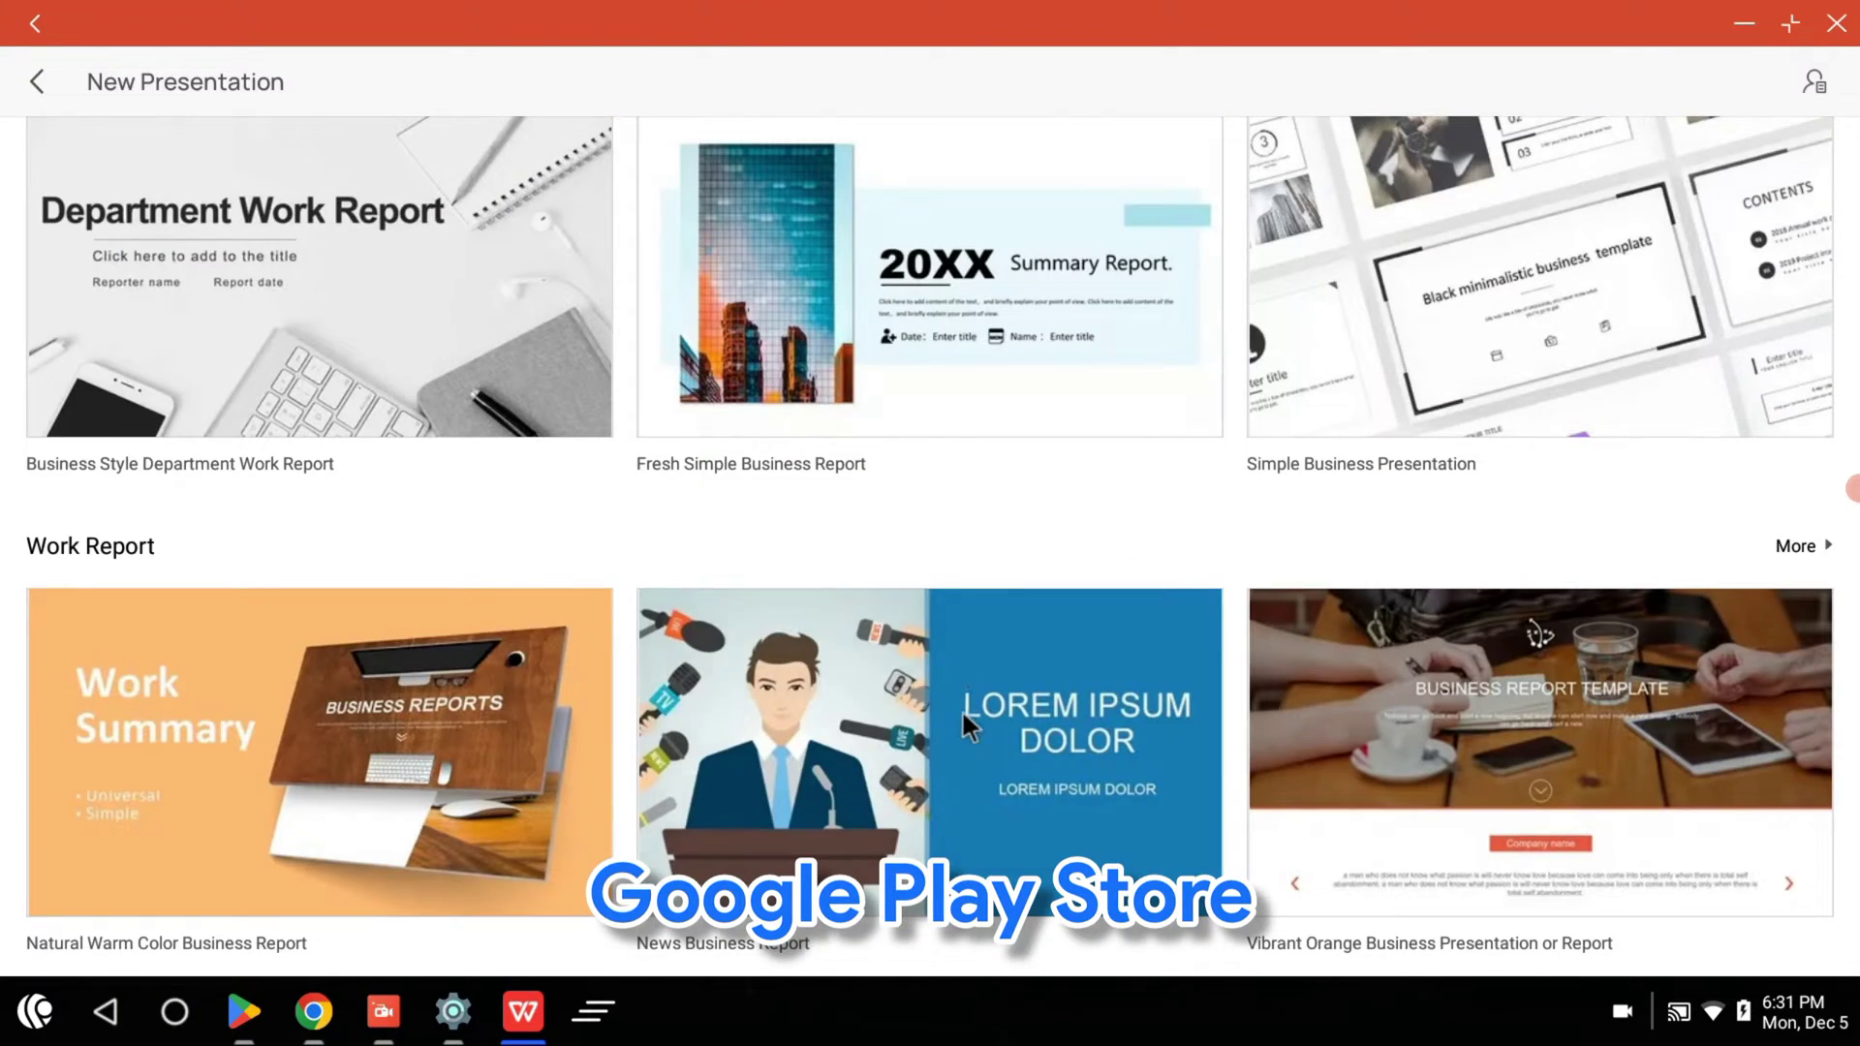
left_click(967, 726)
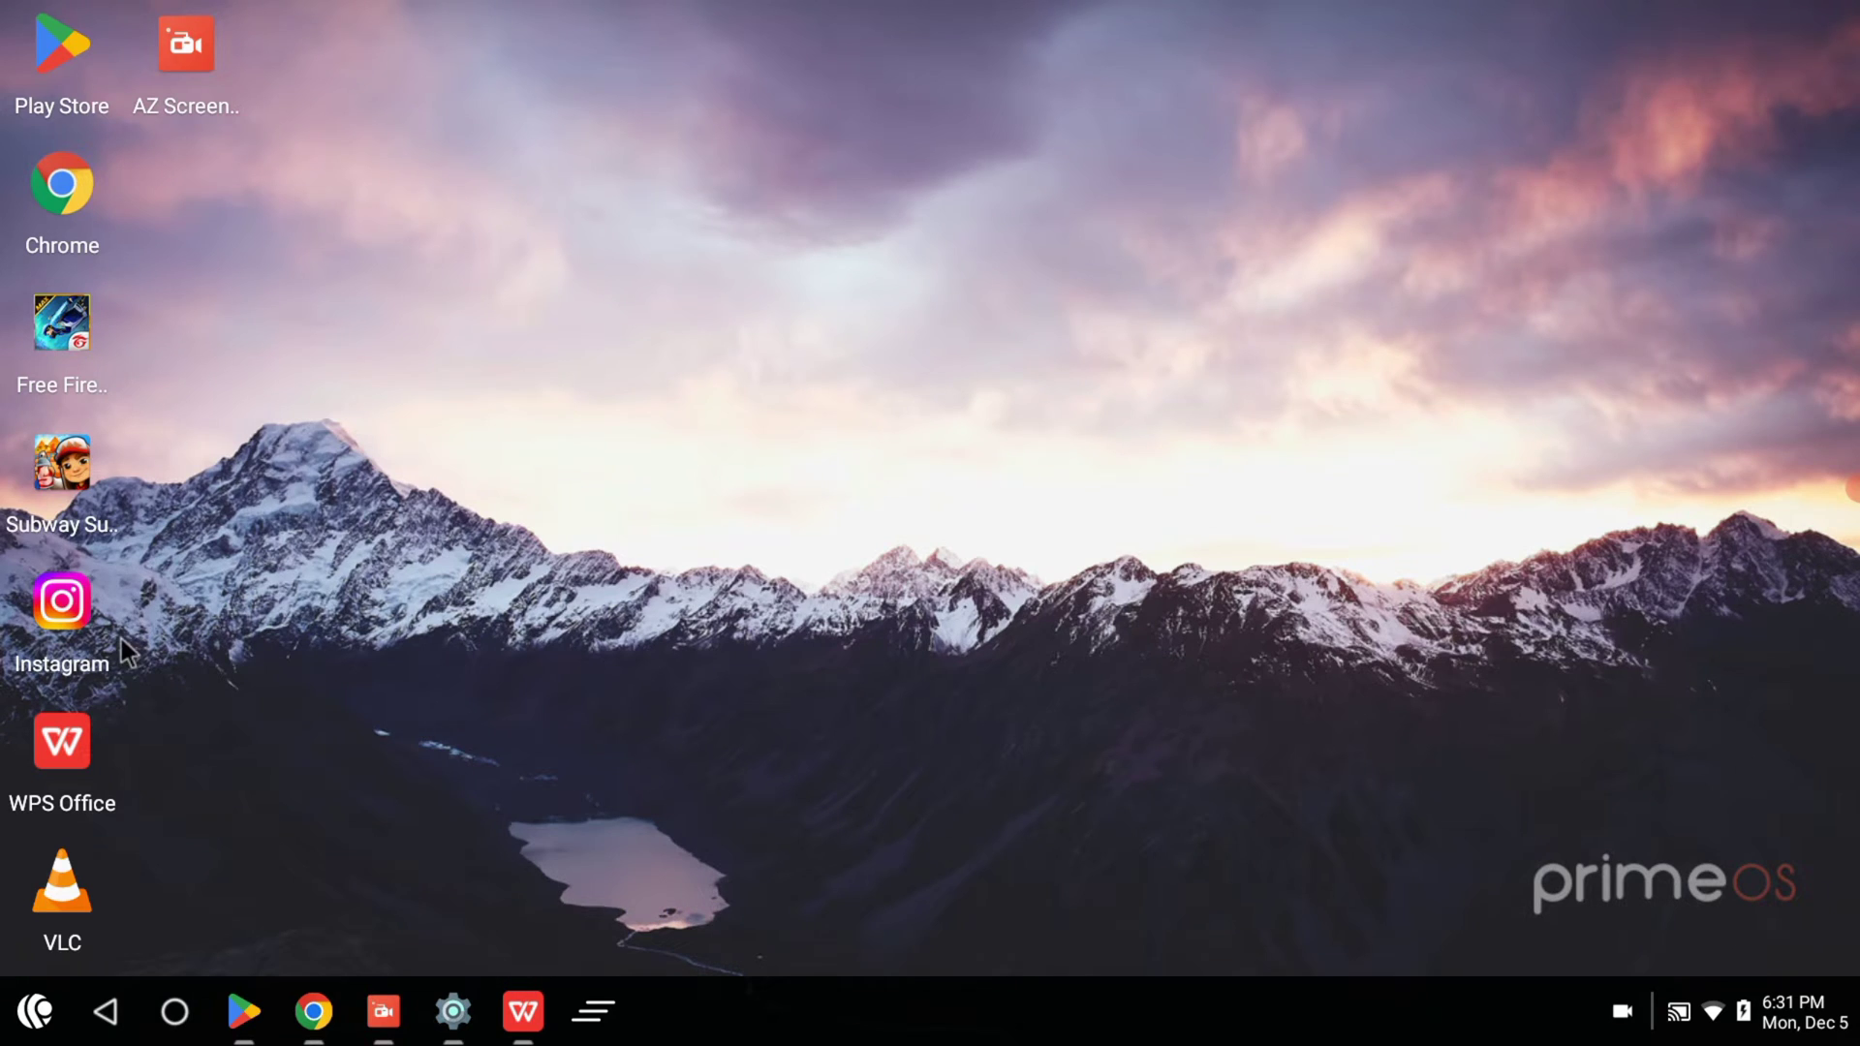
left_click(62, 610)
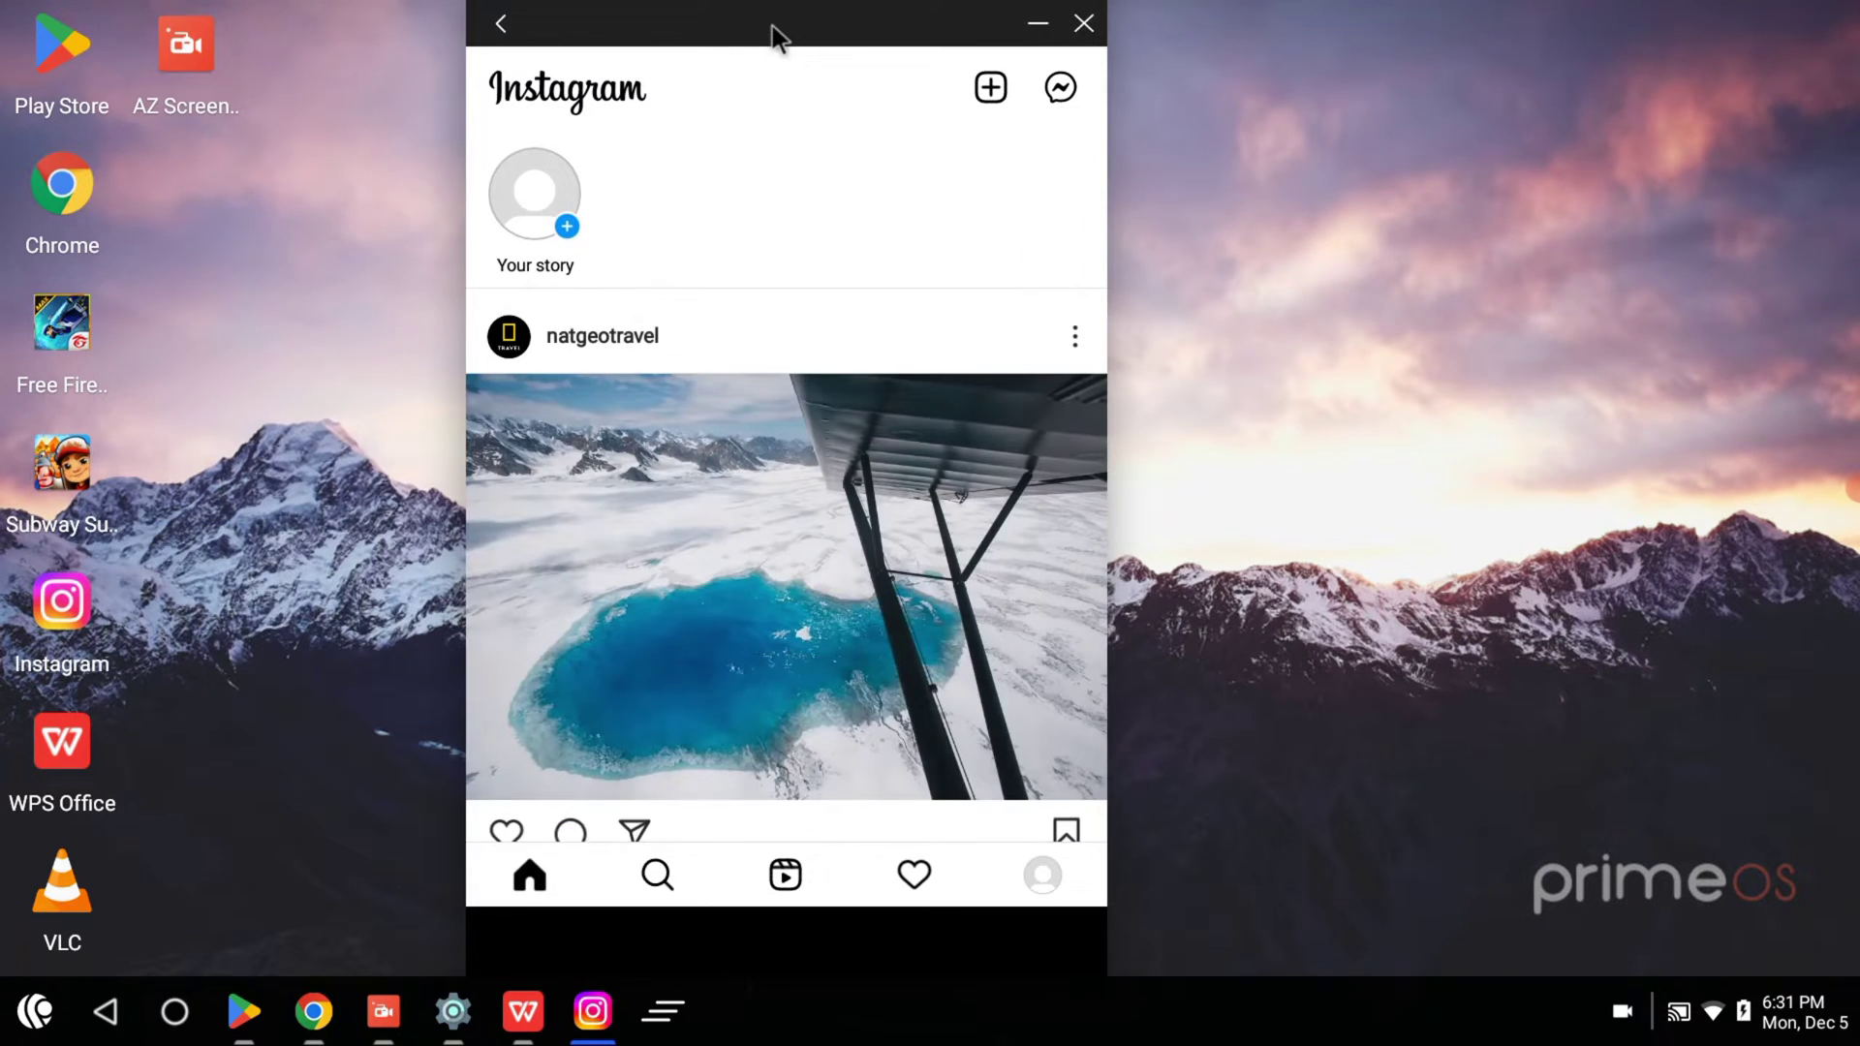
left_click_drag(775, 37, 911, 43)
scroll(983, 627, "down", 2)
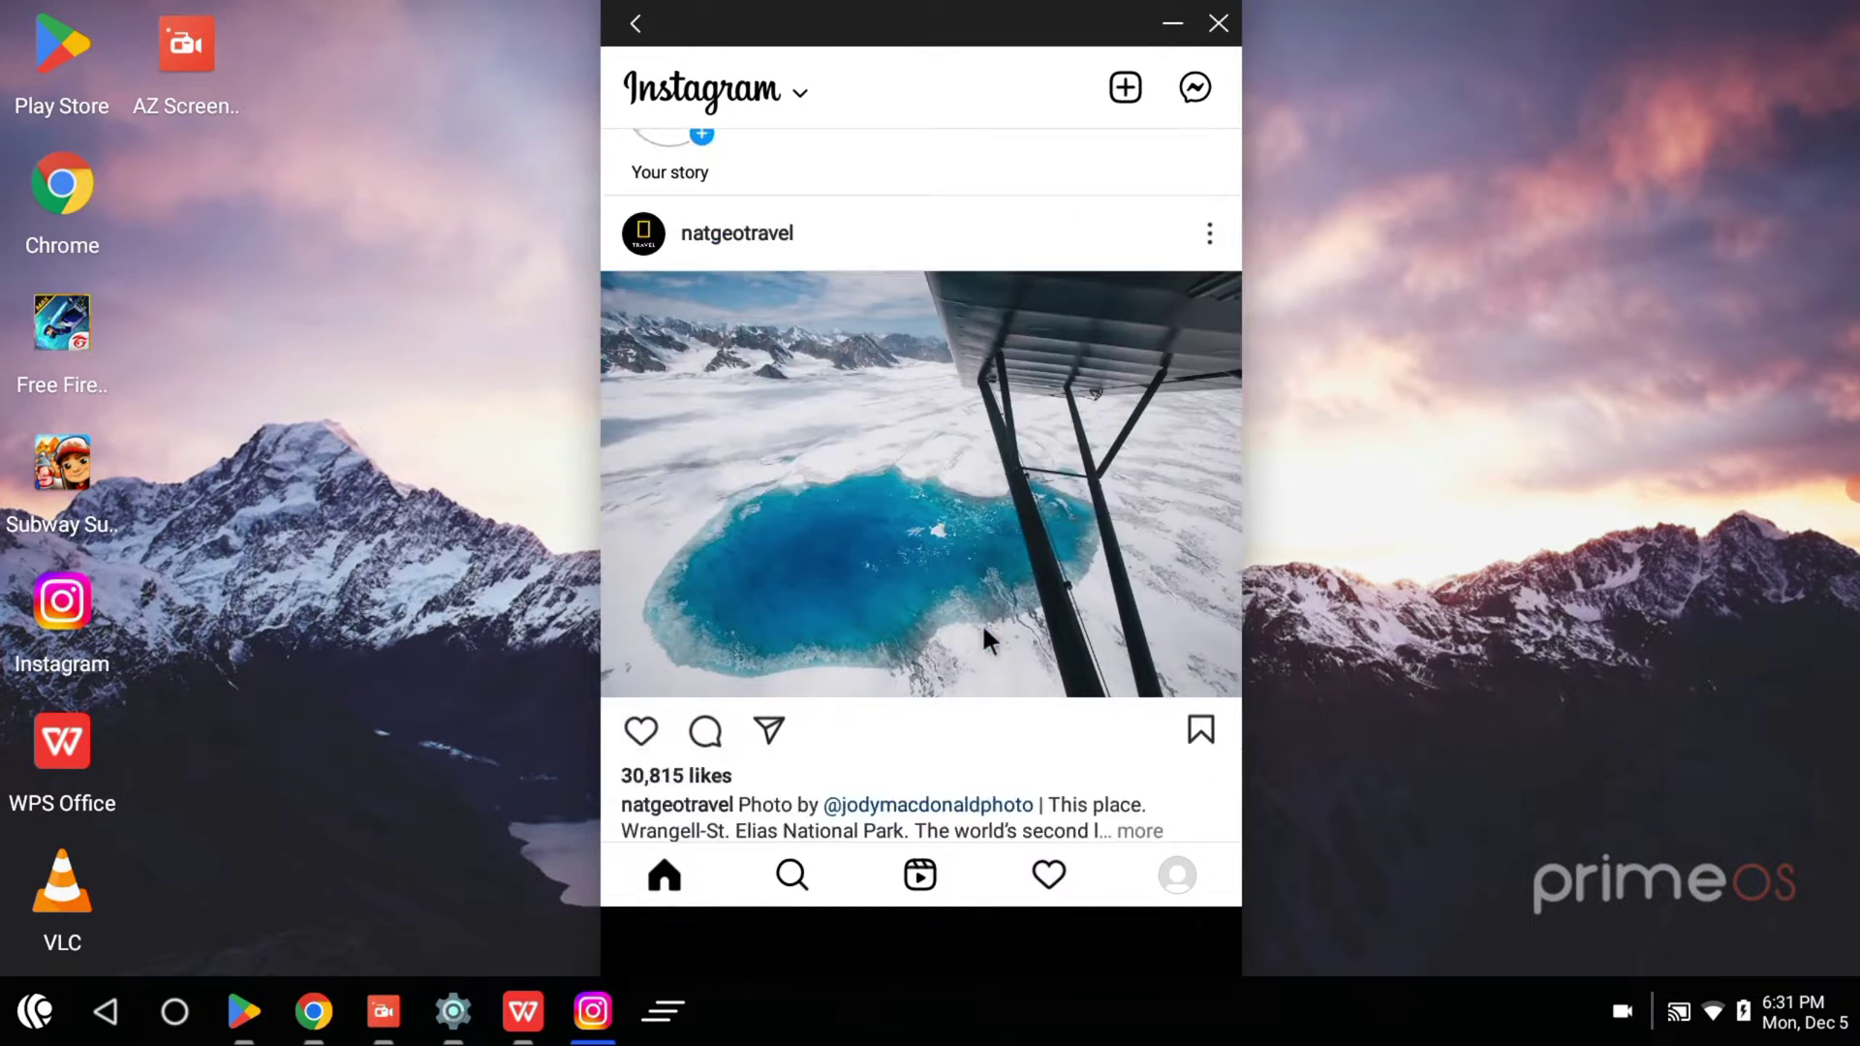
scroll(980, 624, "down", 15)
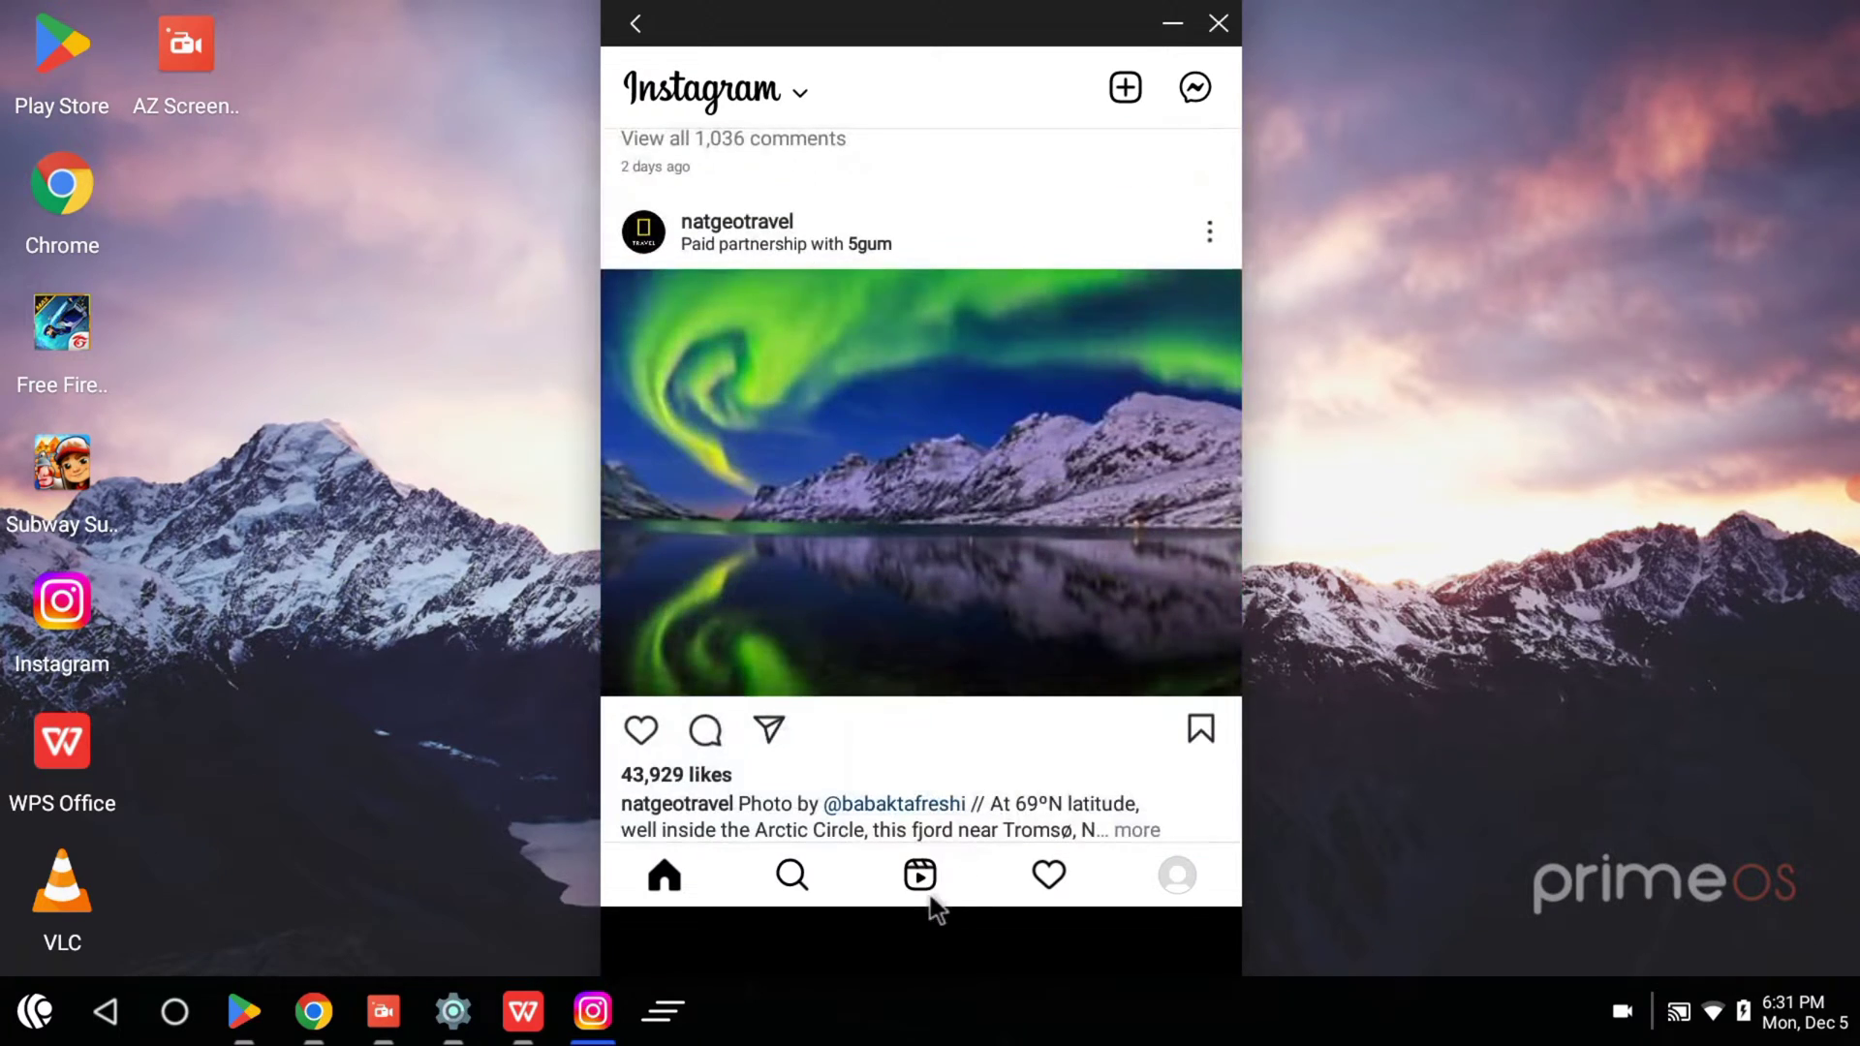
left_click(931, 898)
scroll(1019, 475, "down", 2)
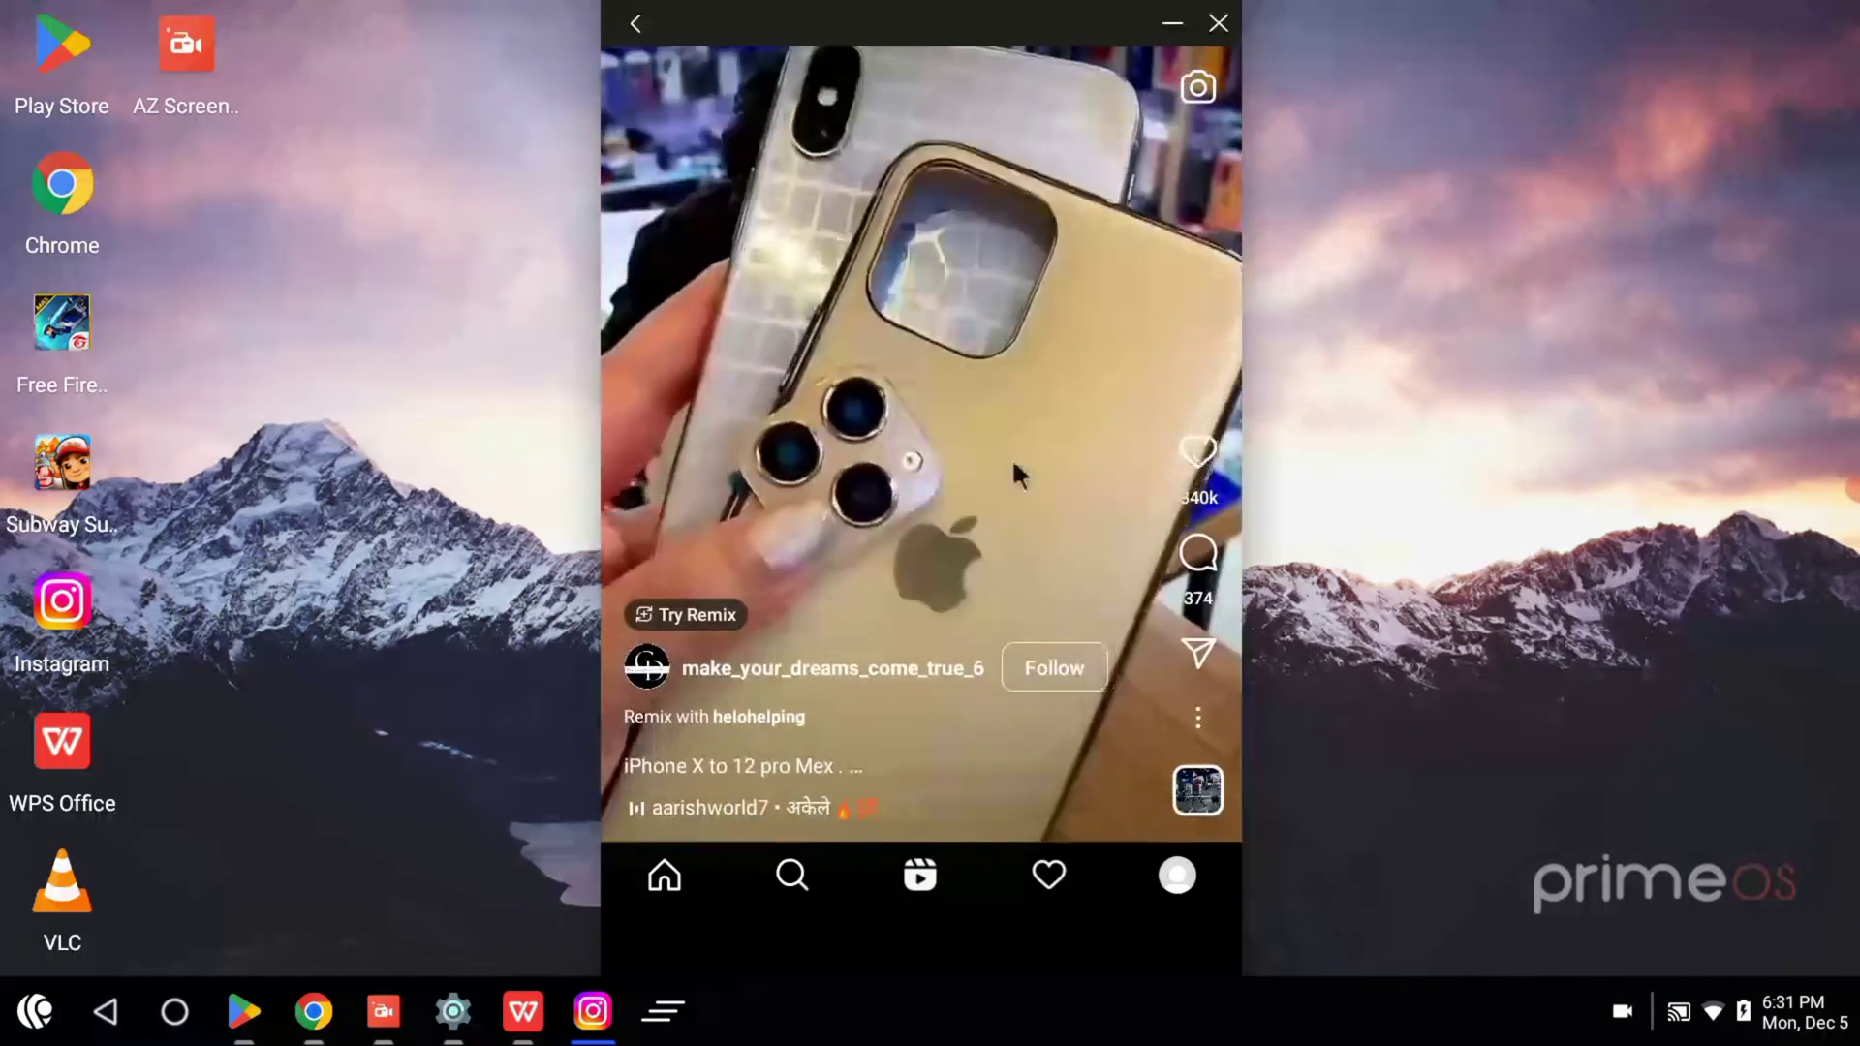
scroll(1019, 474, "down", 2)
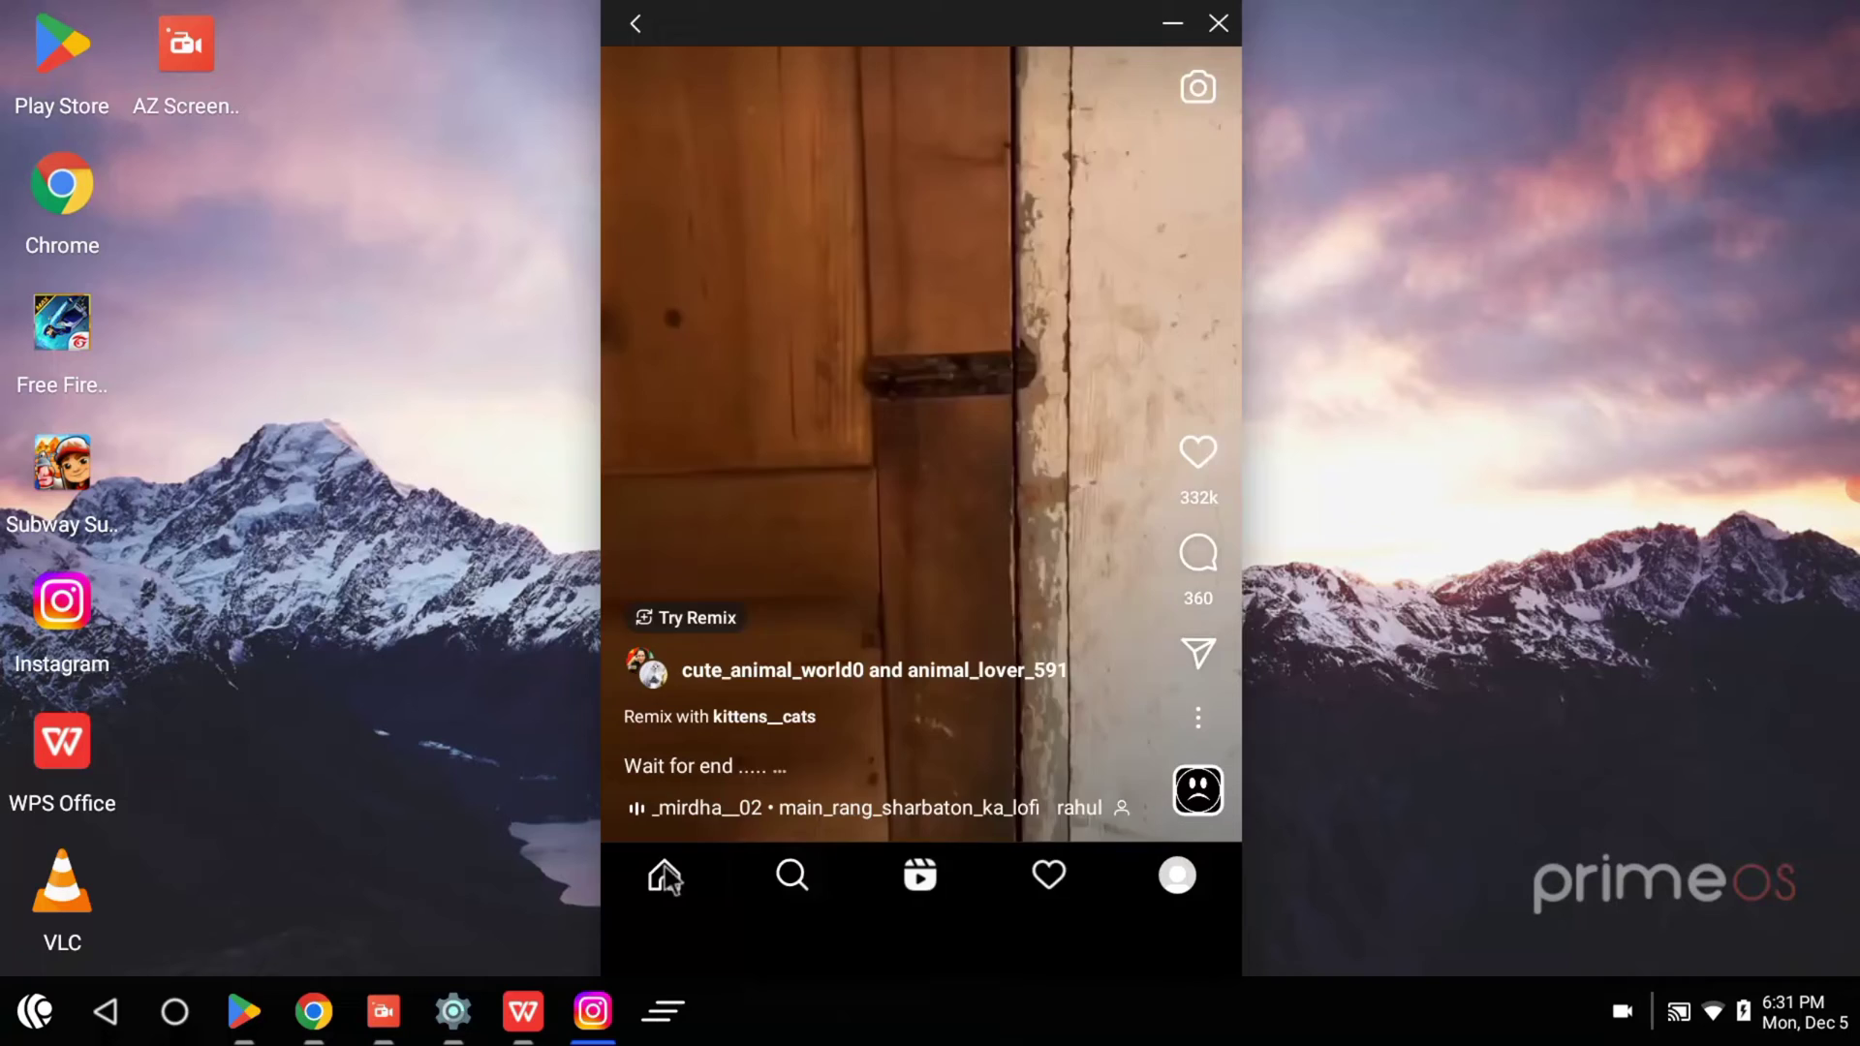
left_click(664, 877)
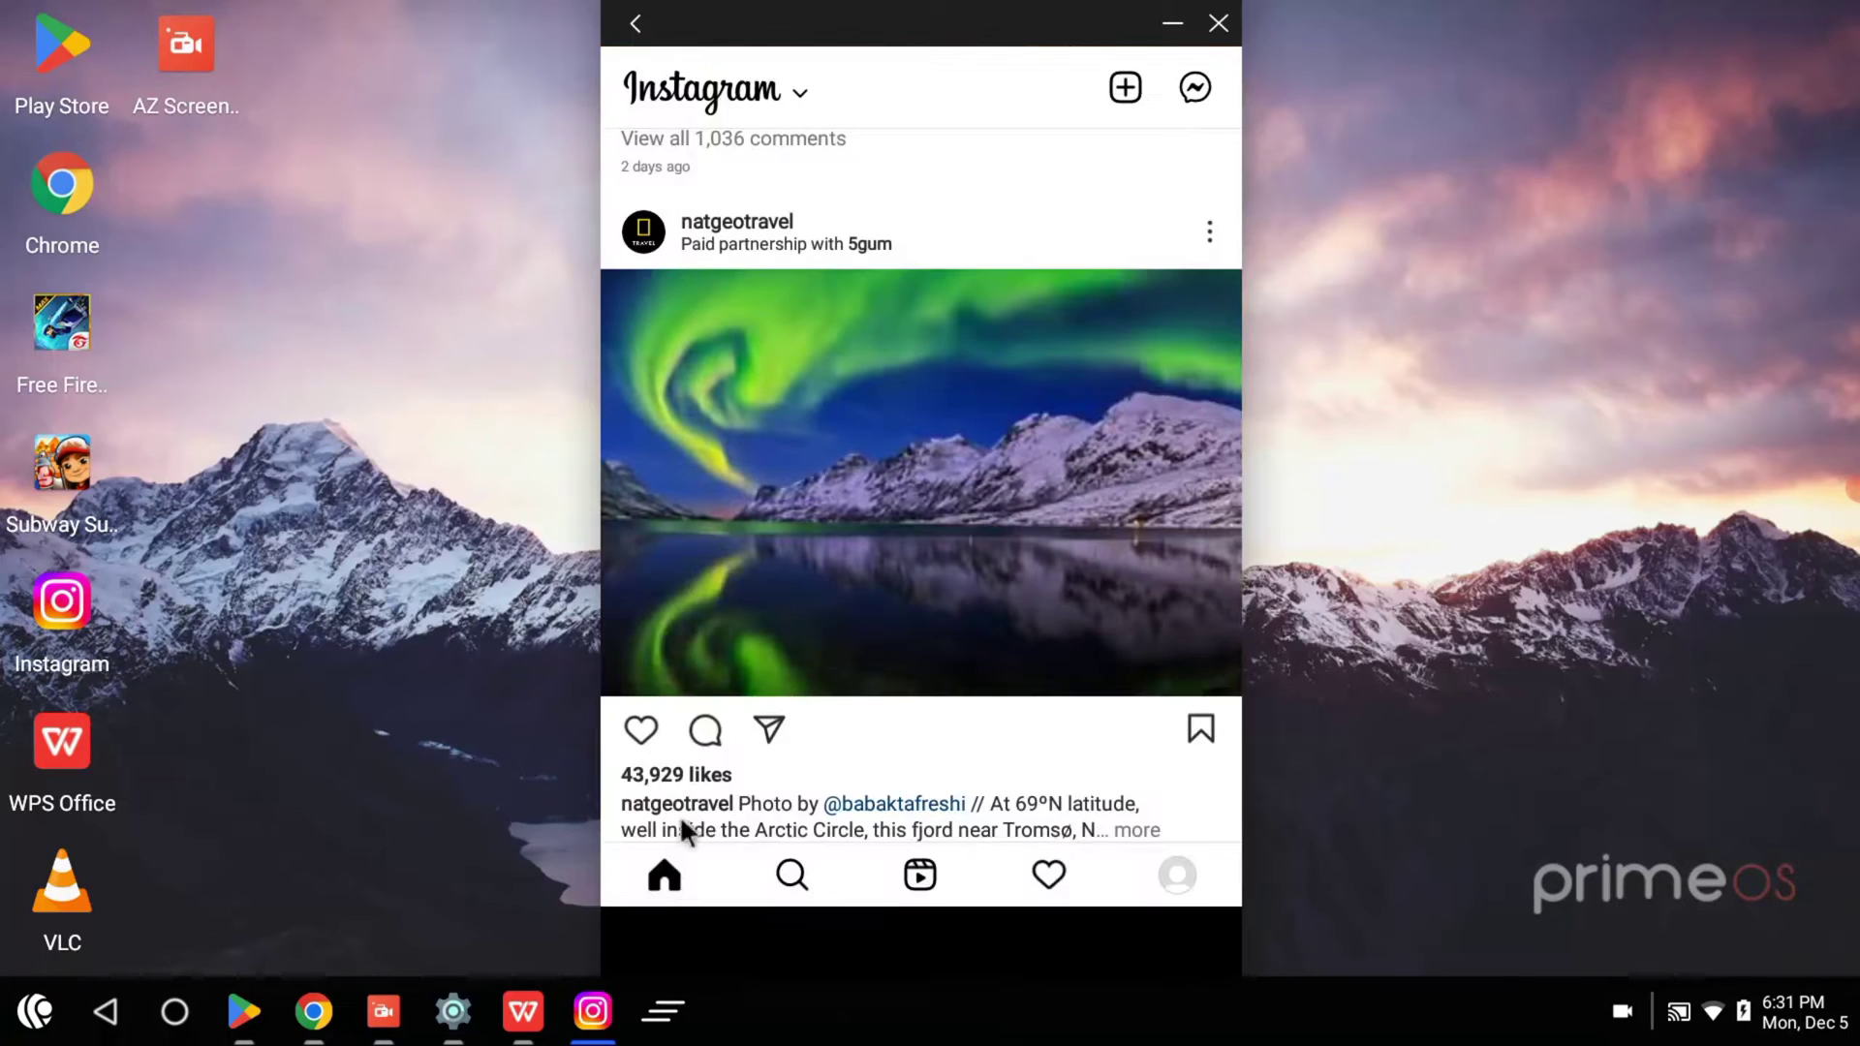
left_click(1173, 22)
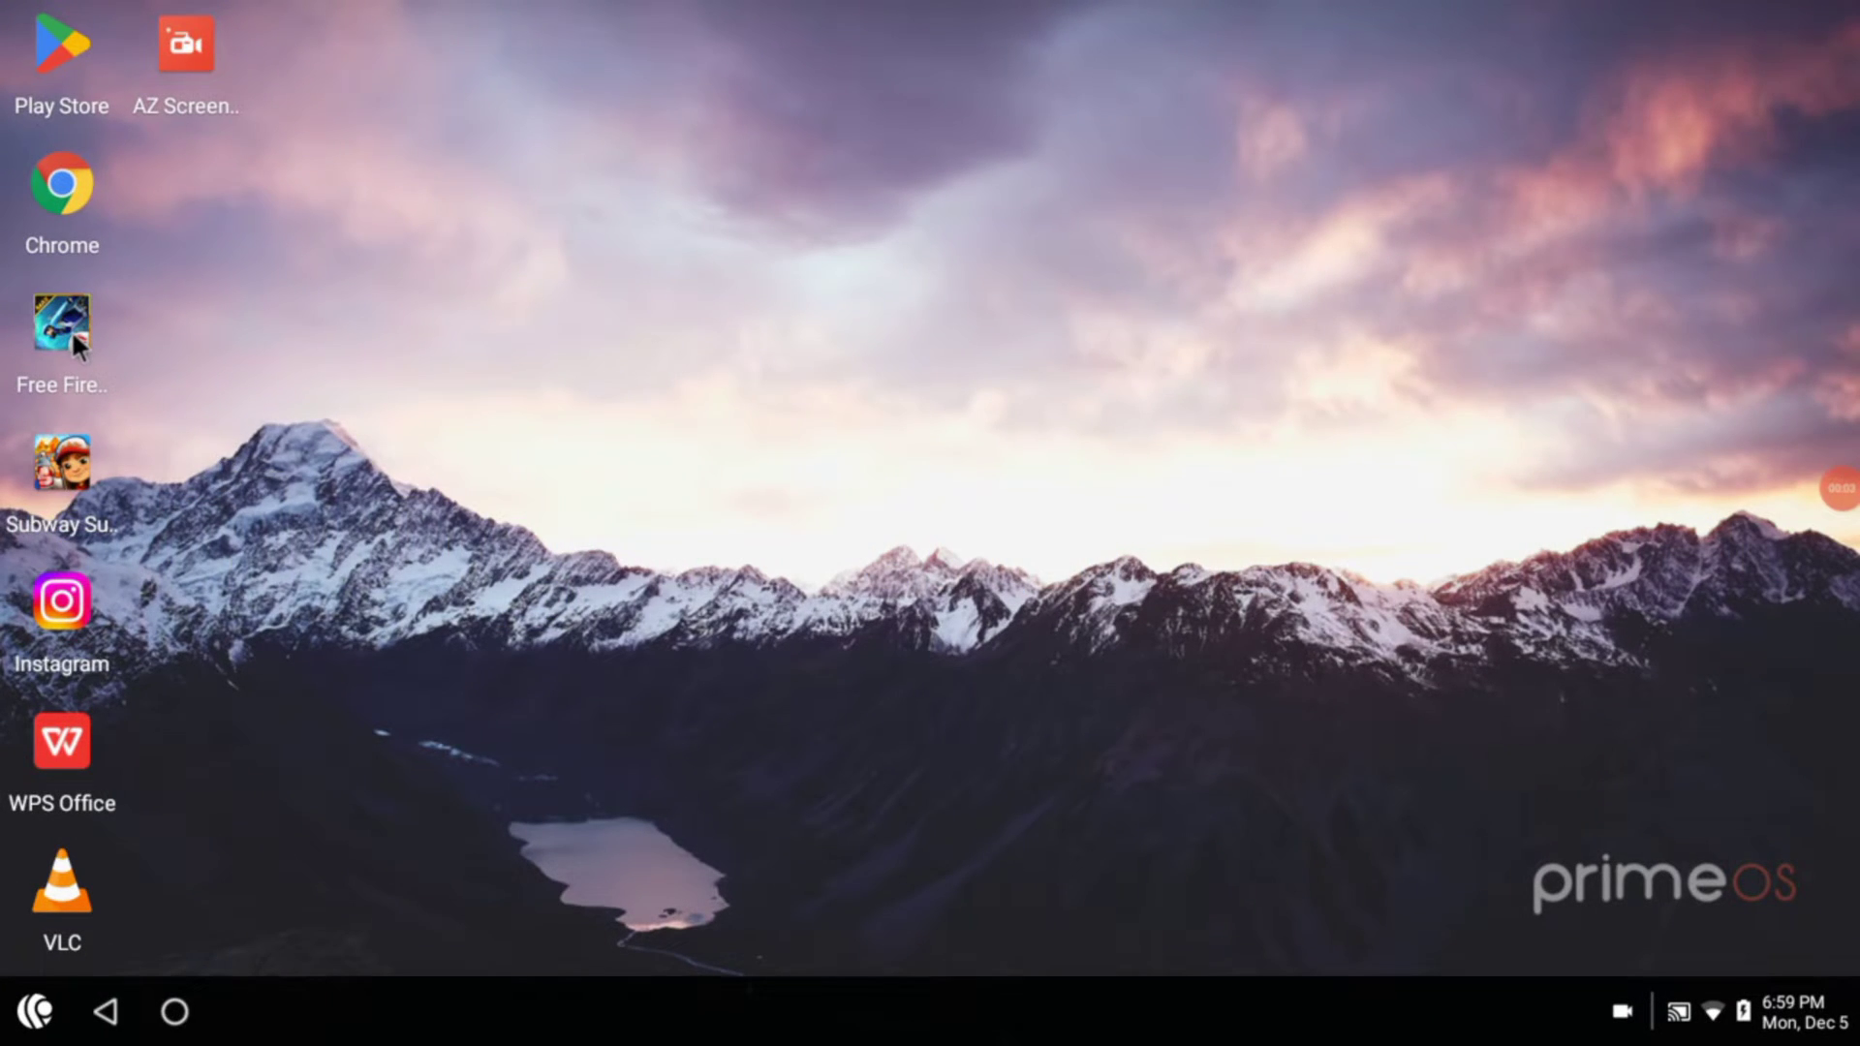
- Open Free Fire in Gaming Center, switch its profile to PERFORMANCE, and launch it
left_click(71, 329)
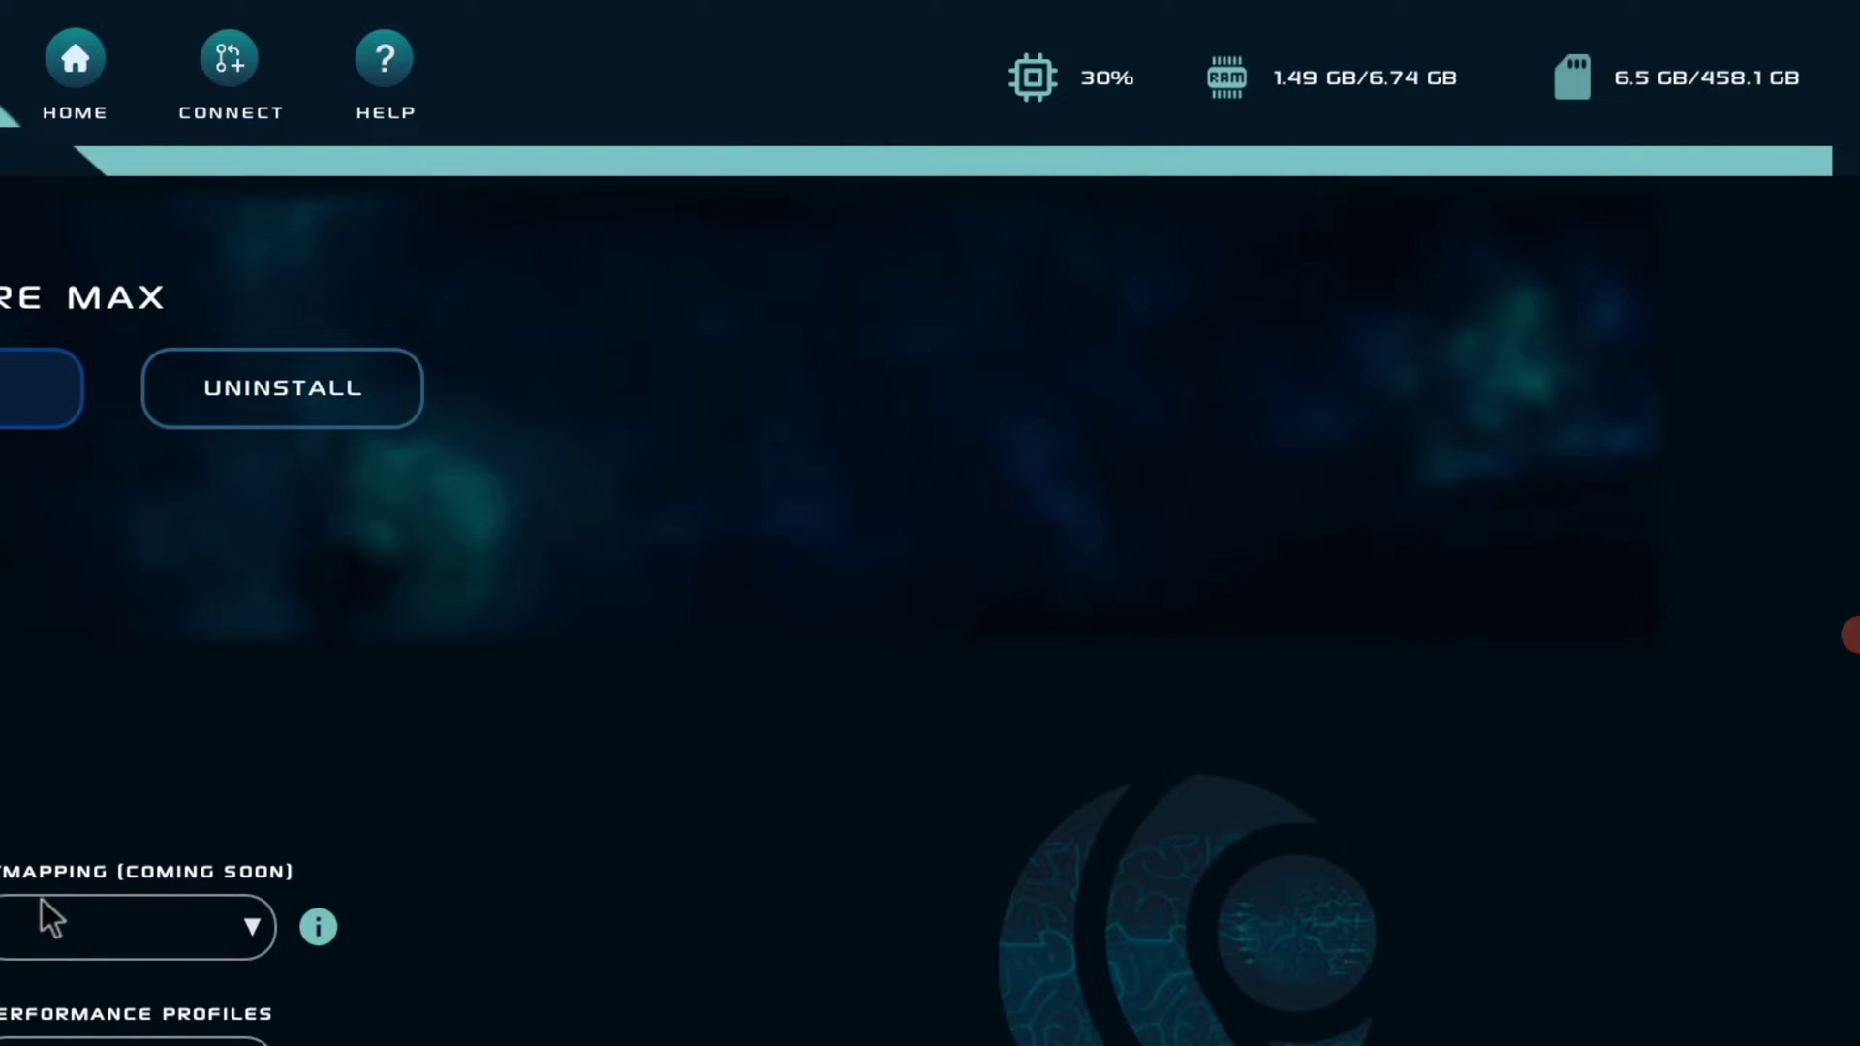
left_click(71, 1045)
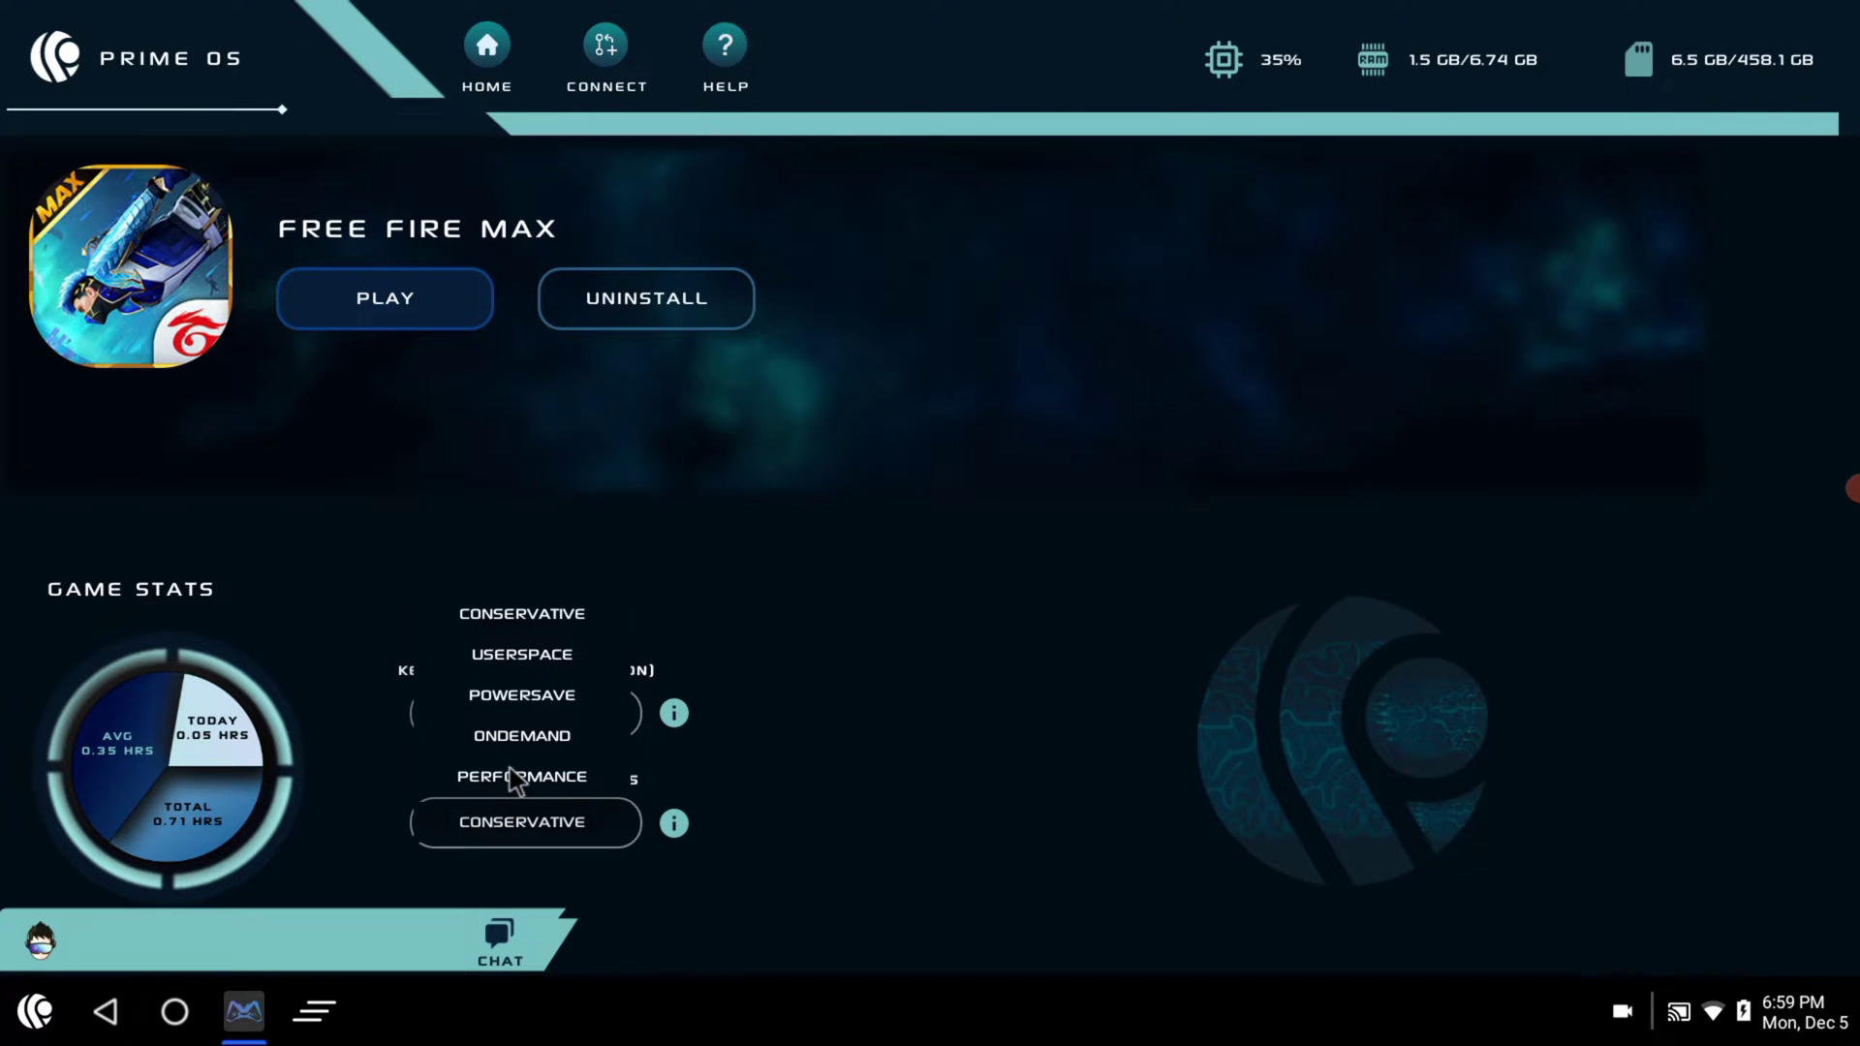
left_click(103, 1000)
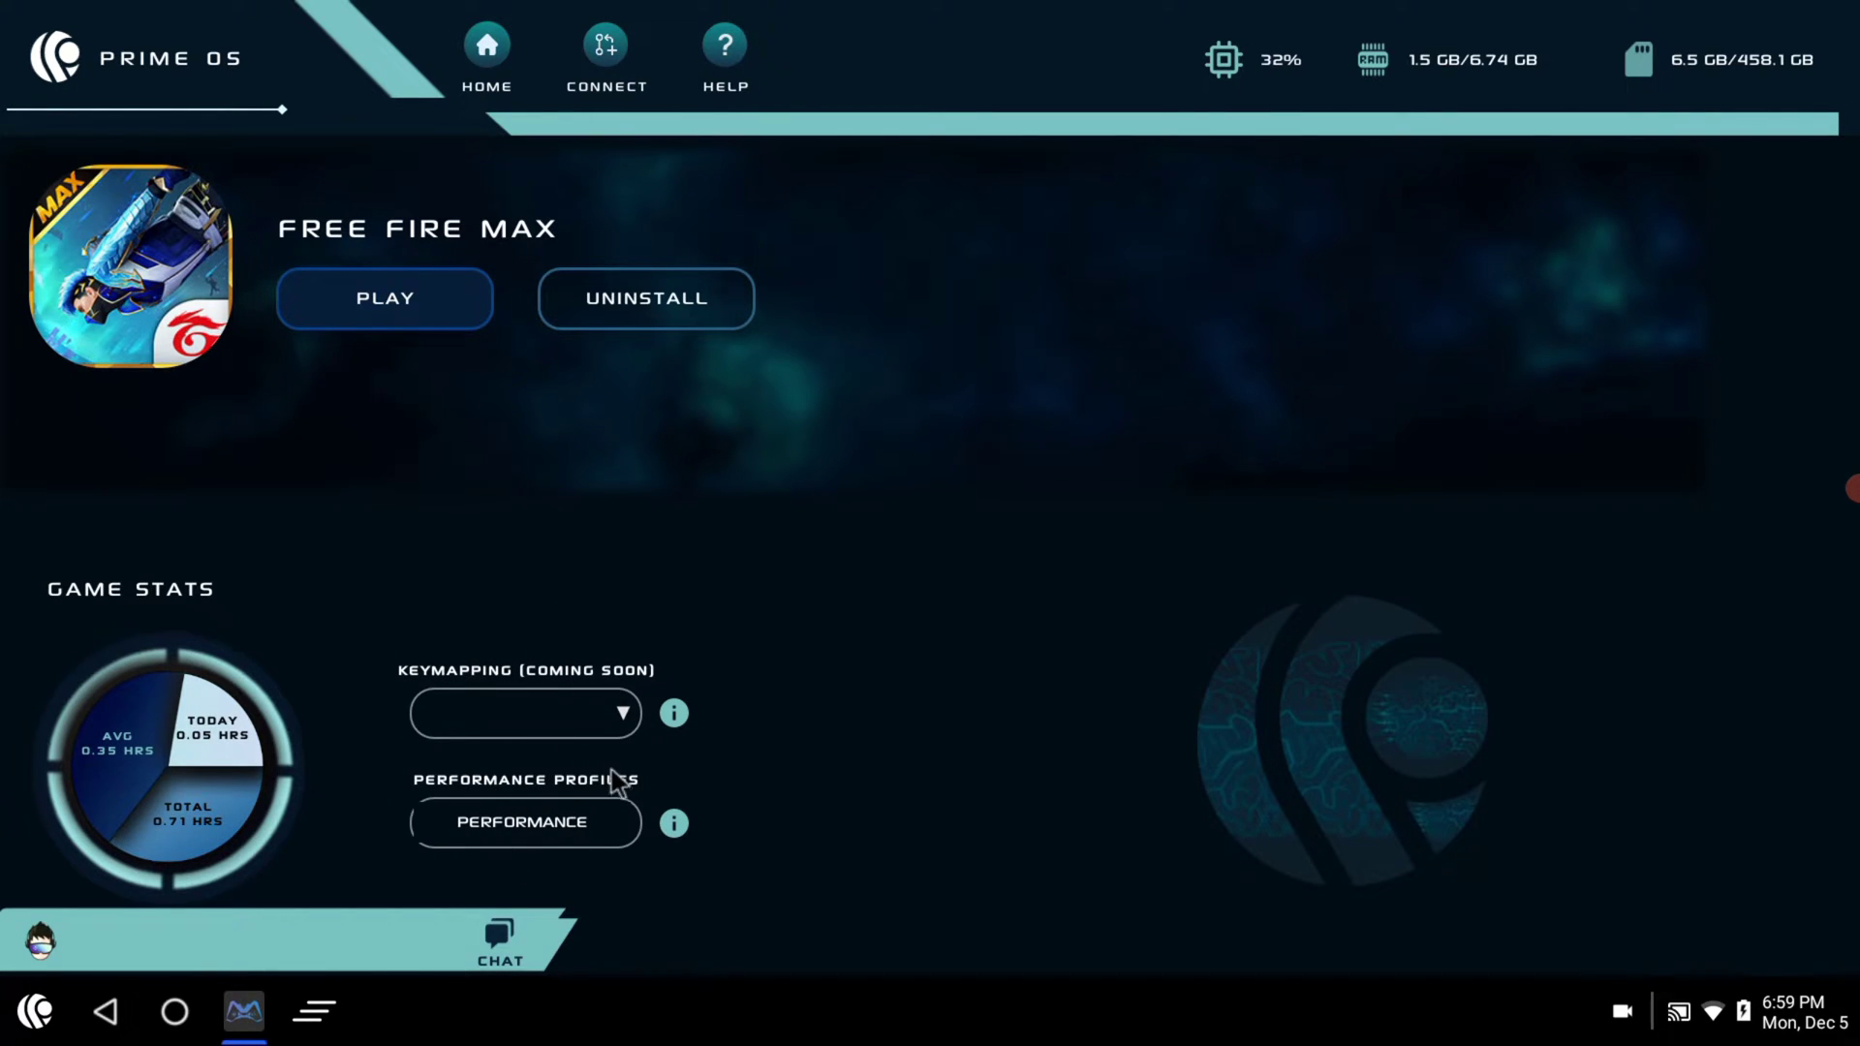
left_click(394, 308)
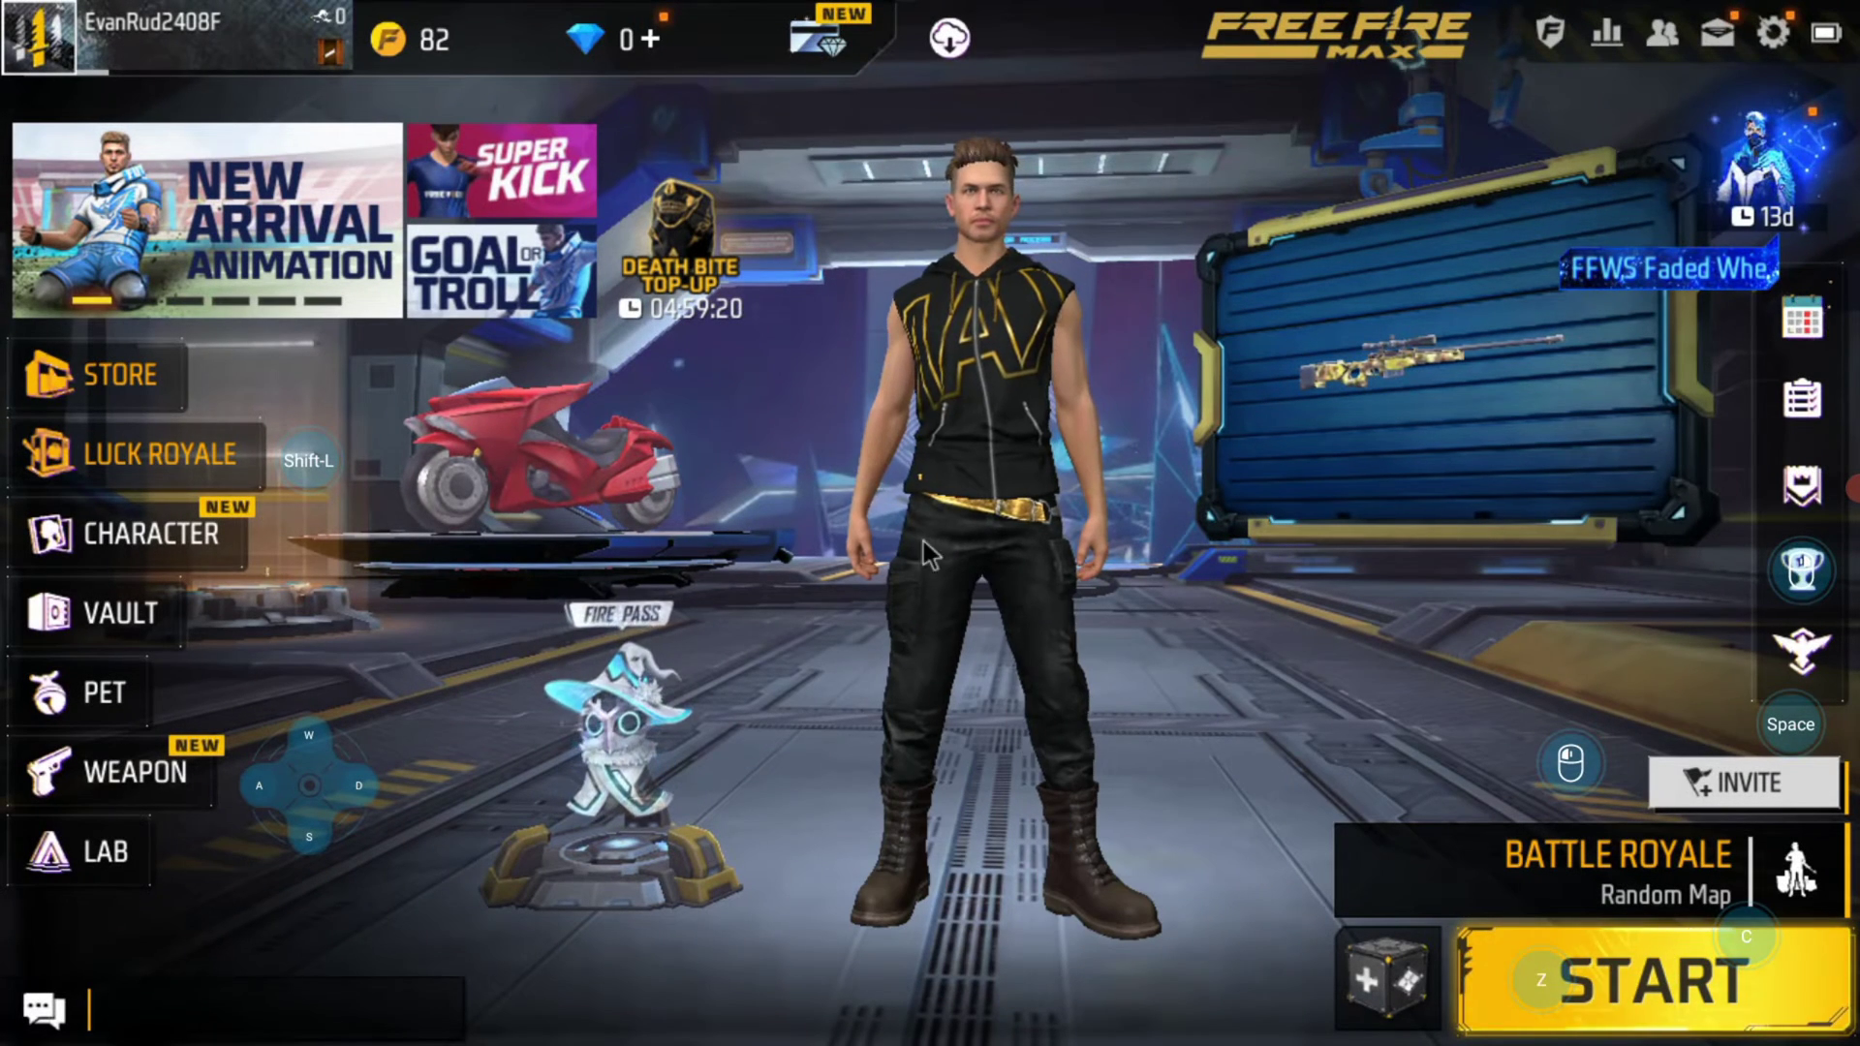
- Go to Settings > CONTROLS > CUSTOM HUD and bring up the key-mapping panel with F10
left_click(1772, 33)
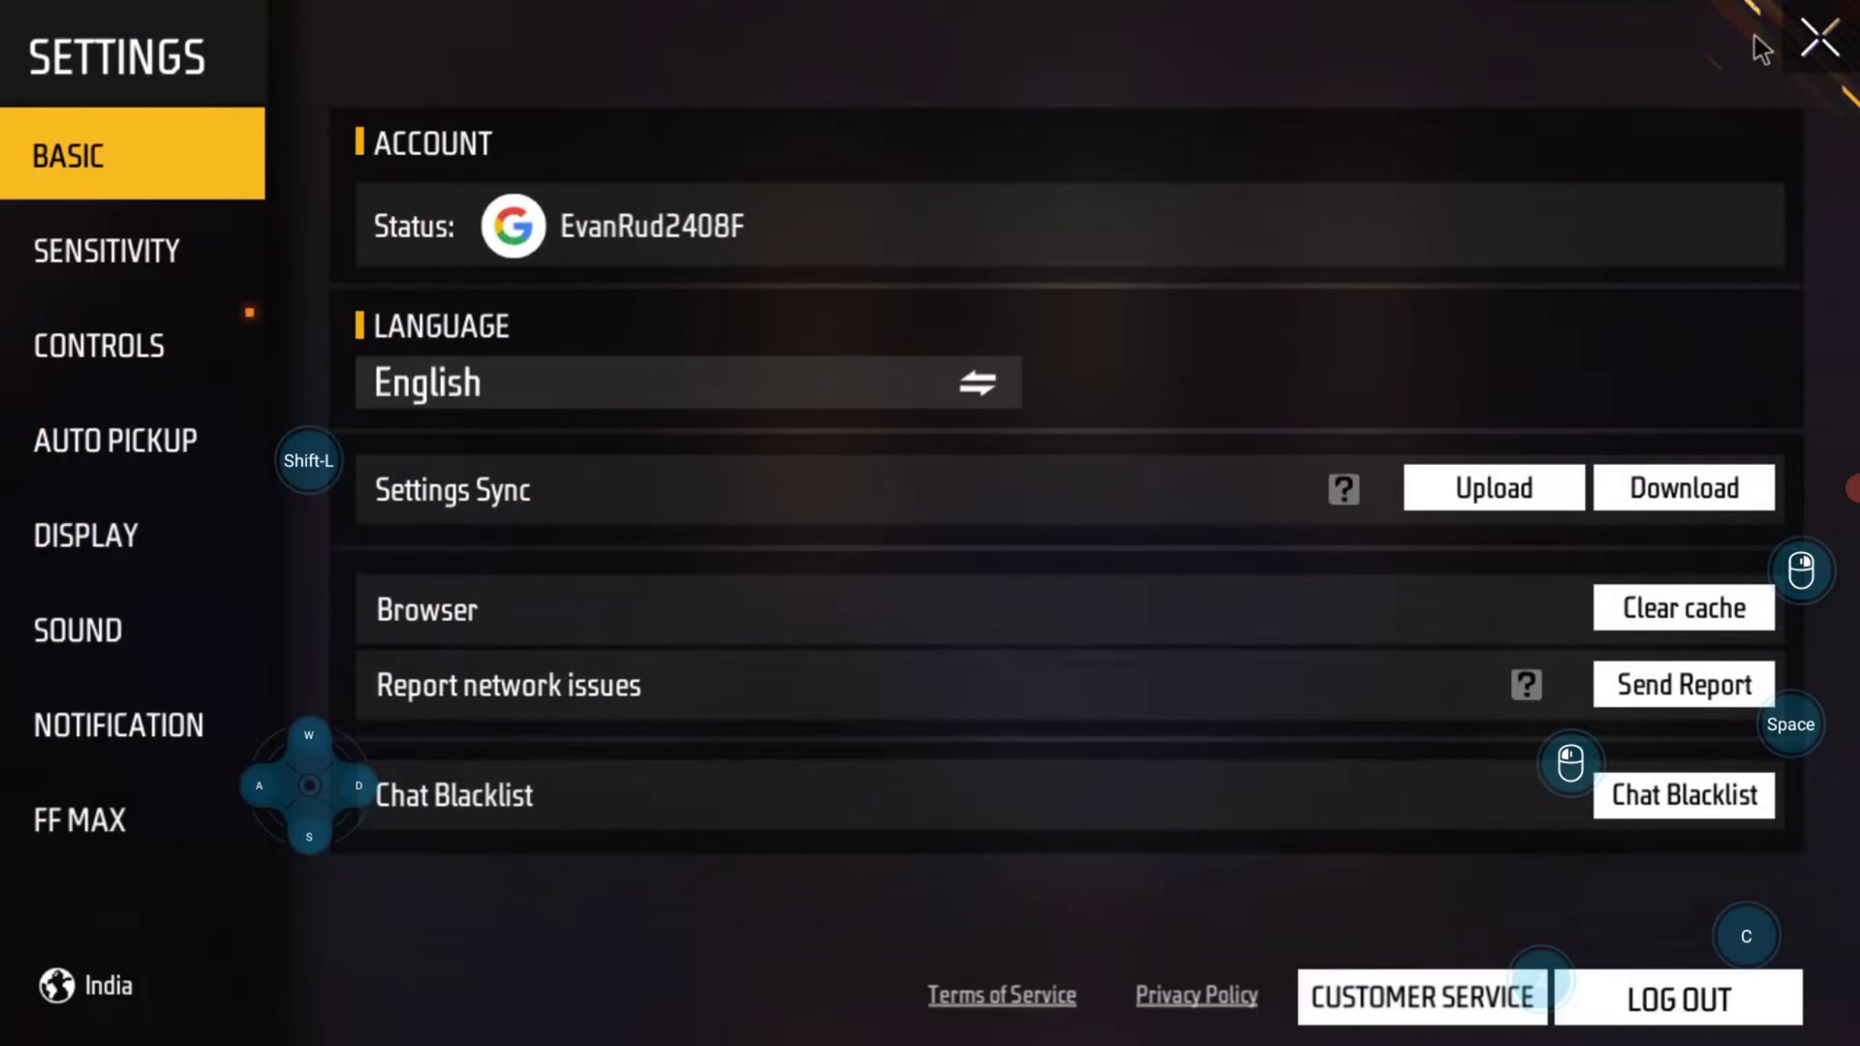
left_click(120, 344)
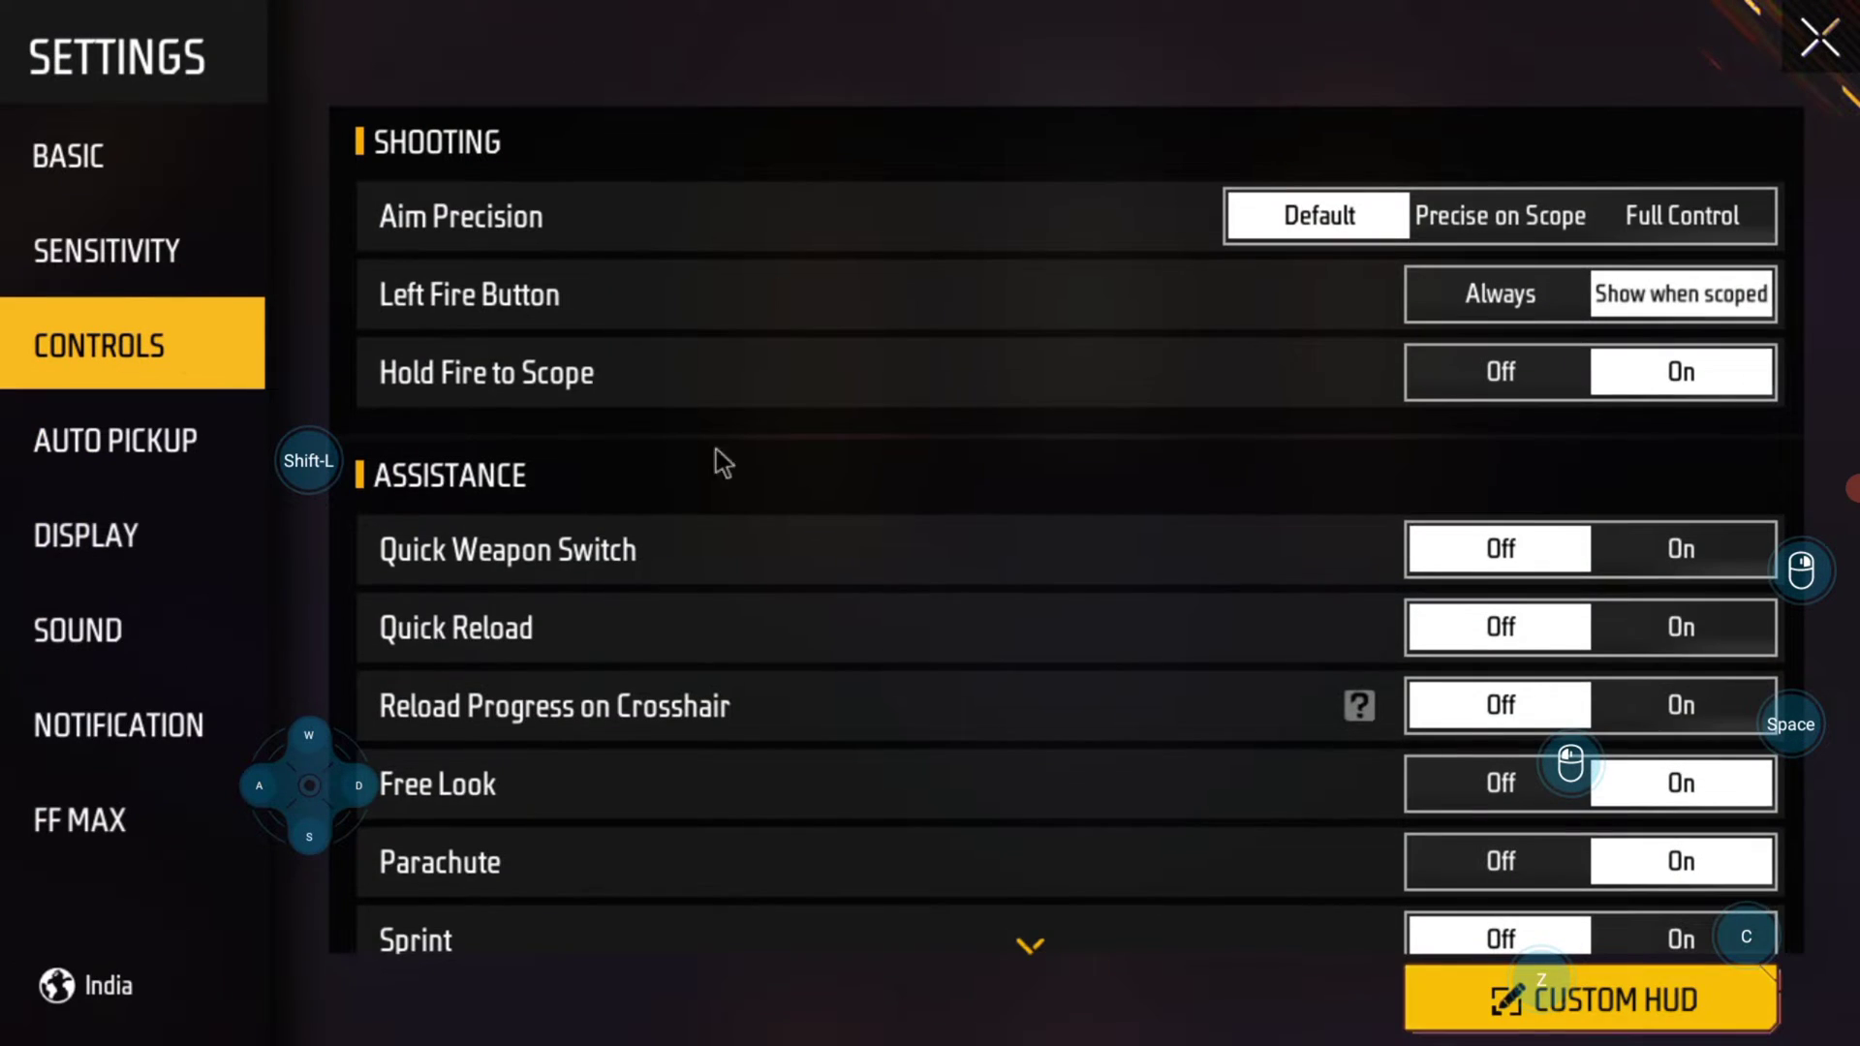
left_click(1589, 1012)
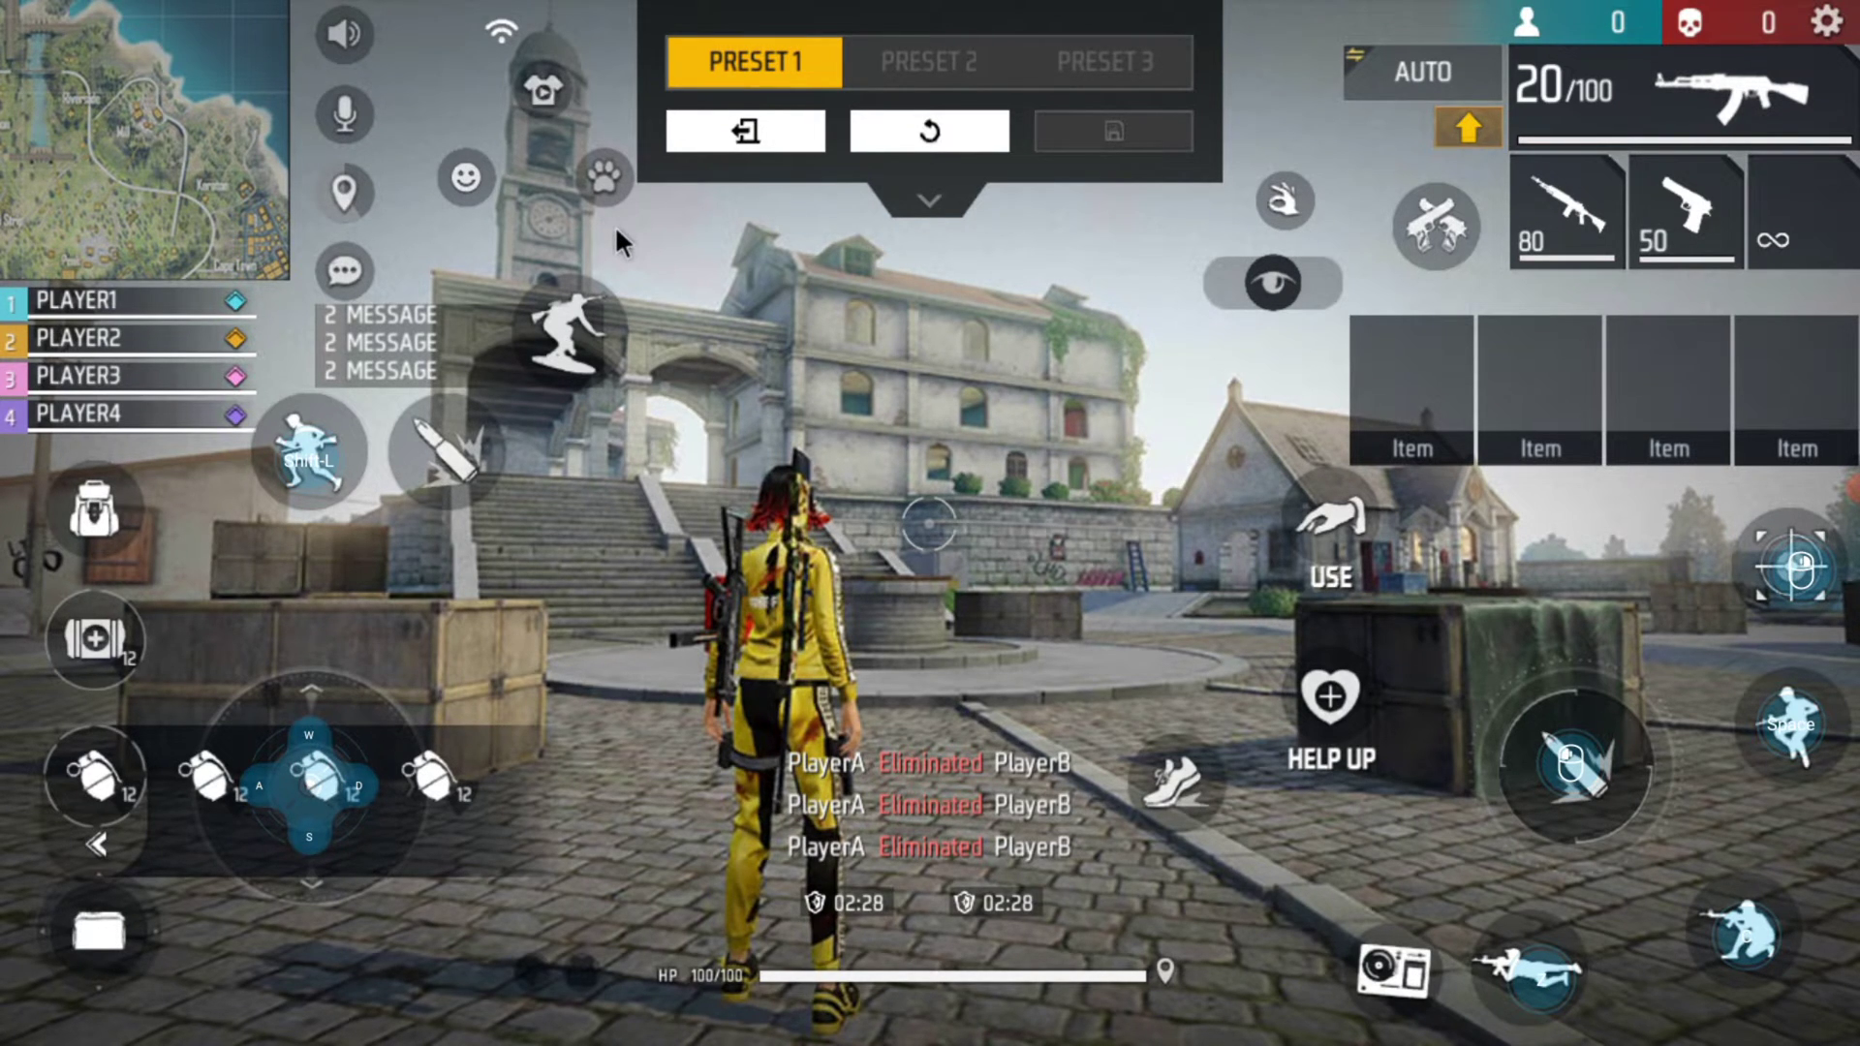
key("F10")
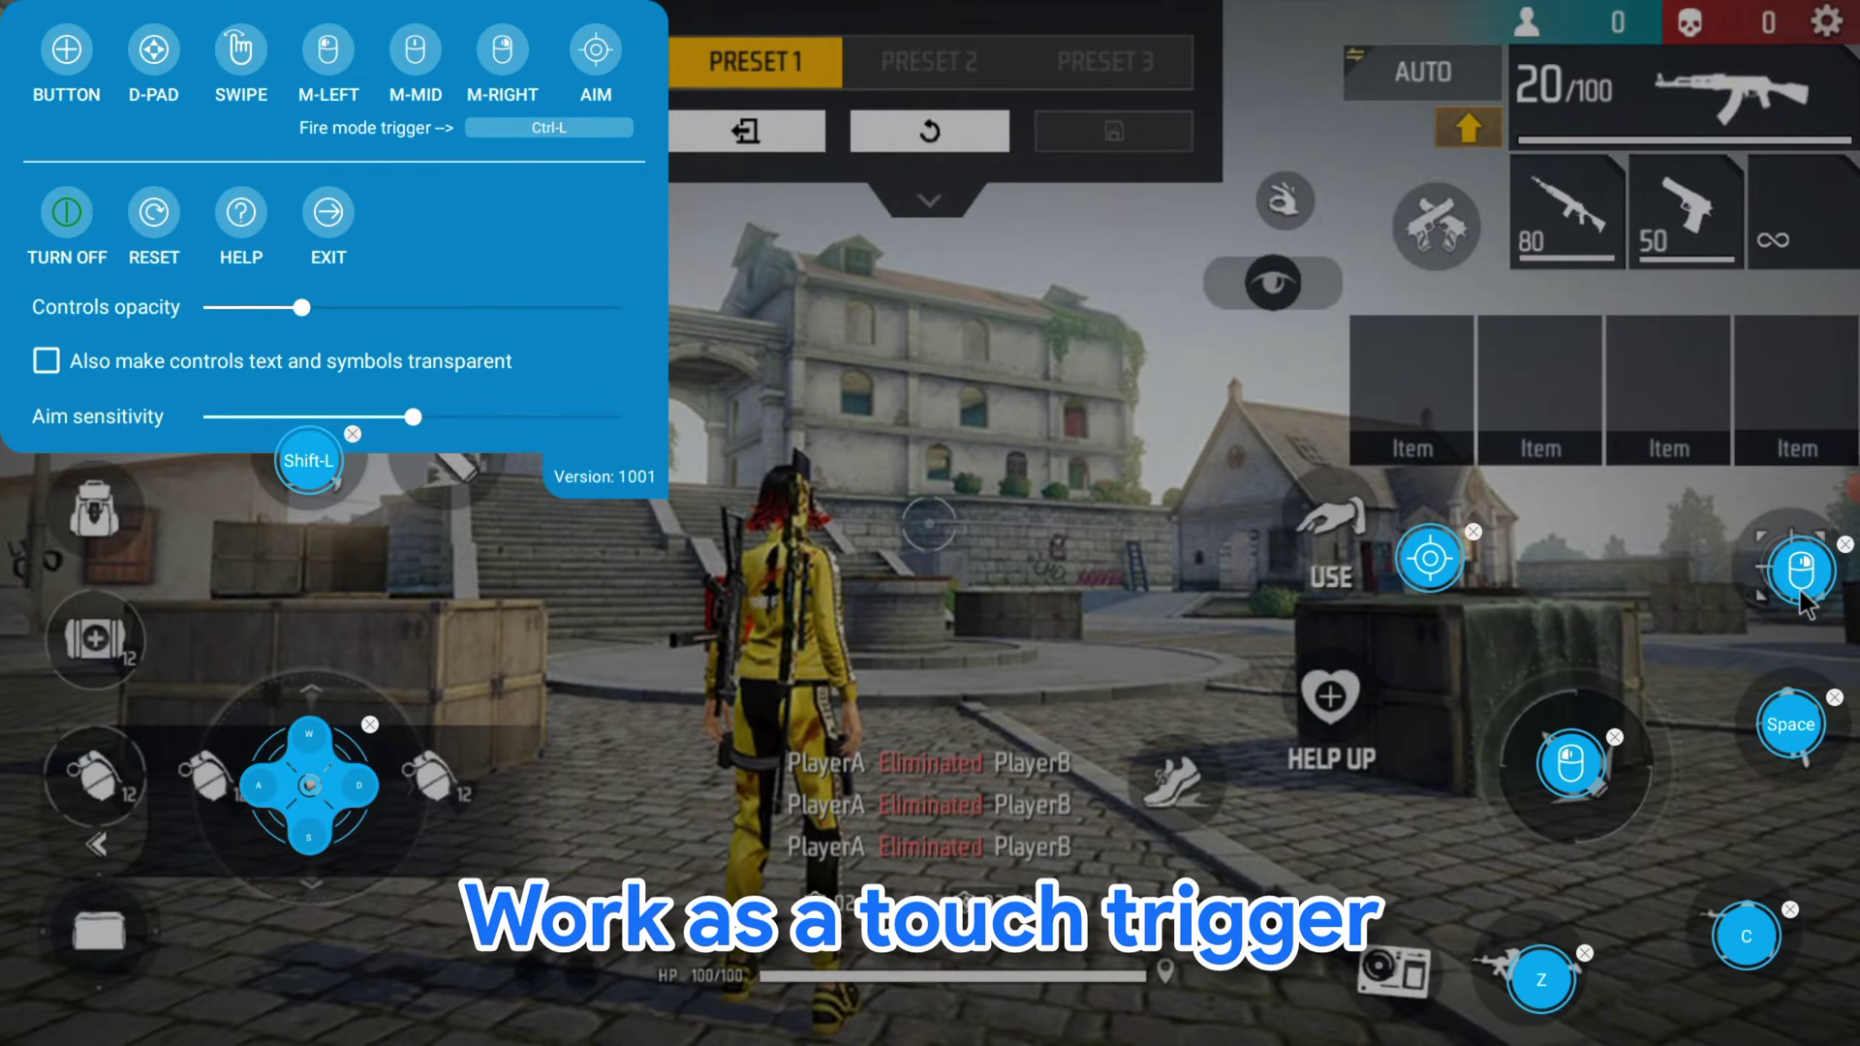
- Map key F onto the USE action and key H onto HELP UP, then exit the key mapper
left_click(64, 54)
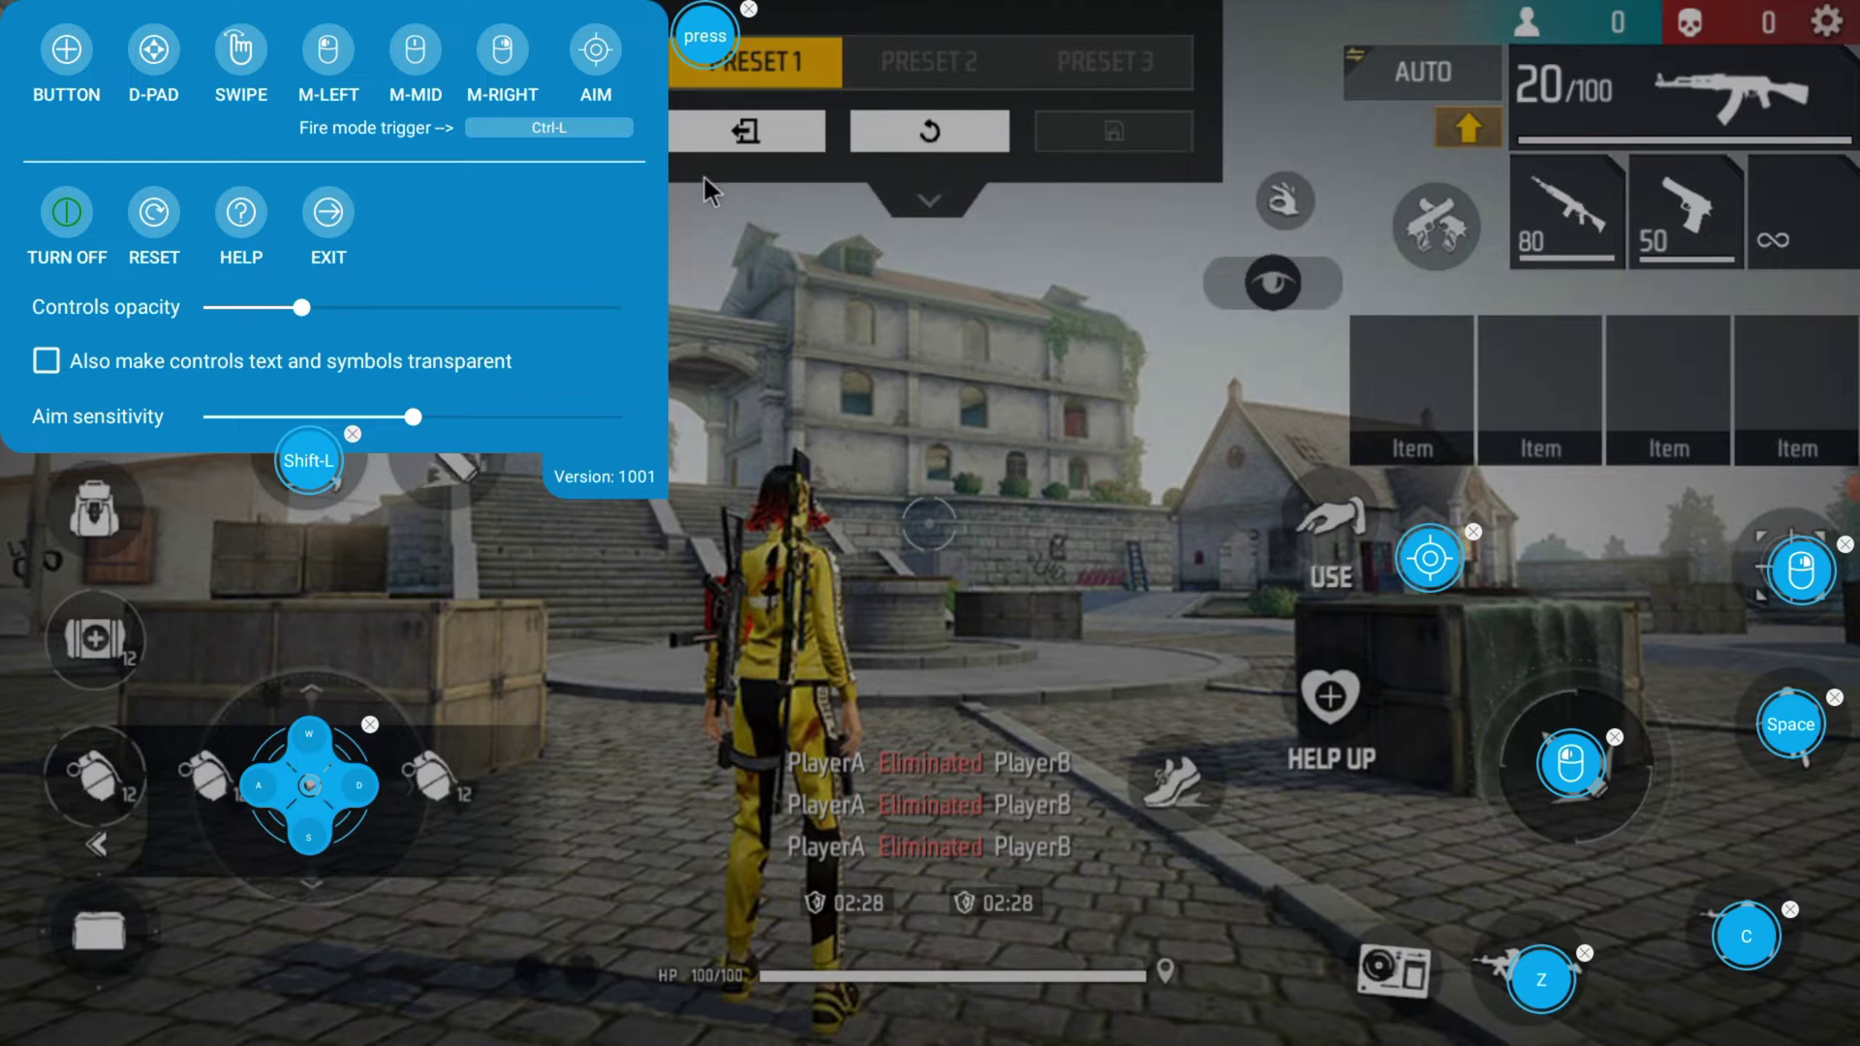
left_click_drag(704, 38, 1329, 521)
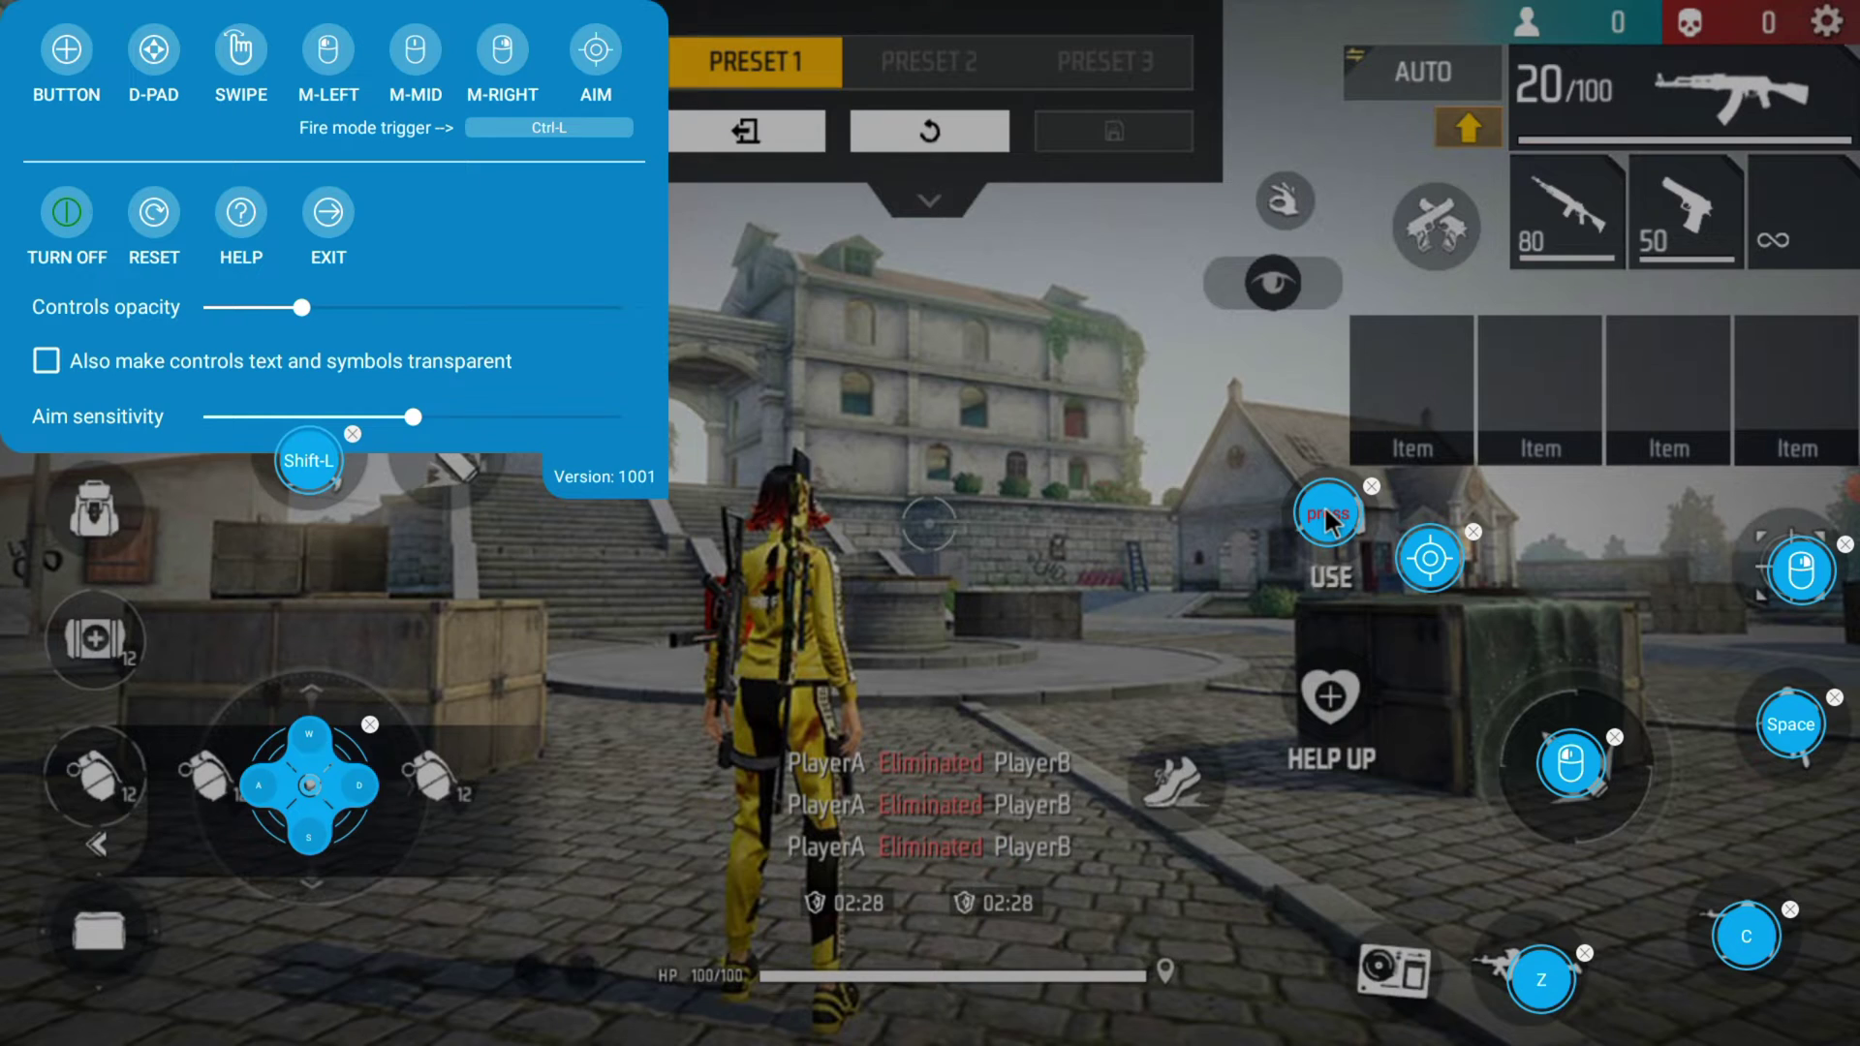
key("f")
left_click(91, 67)
left_click_drag(825, 53, 1317, 690)
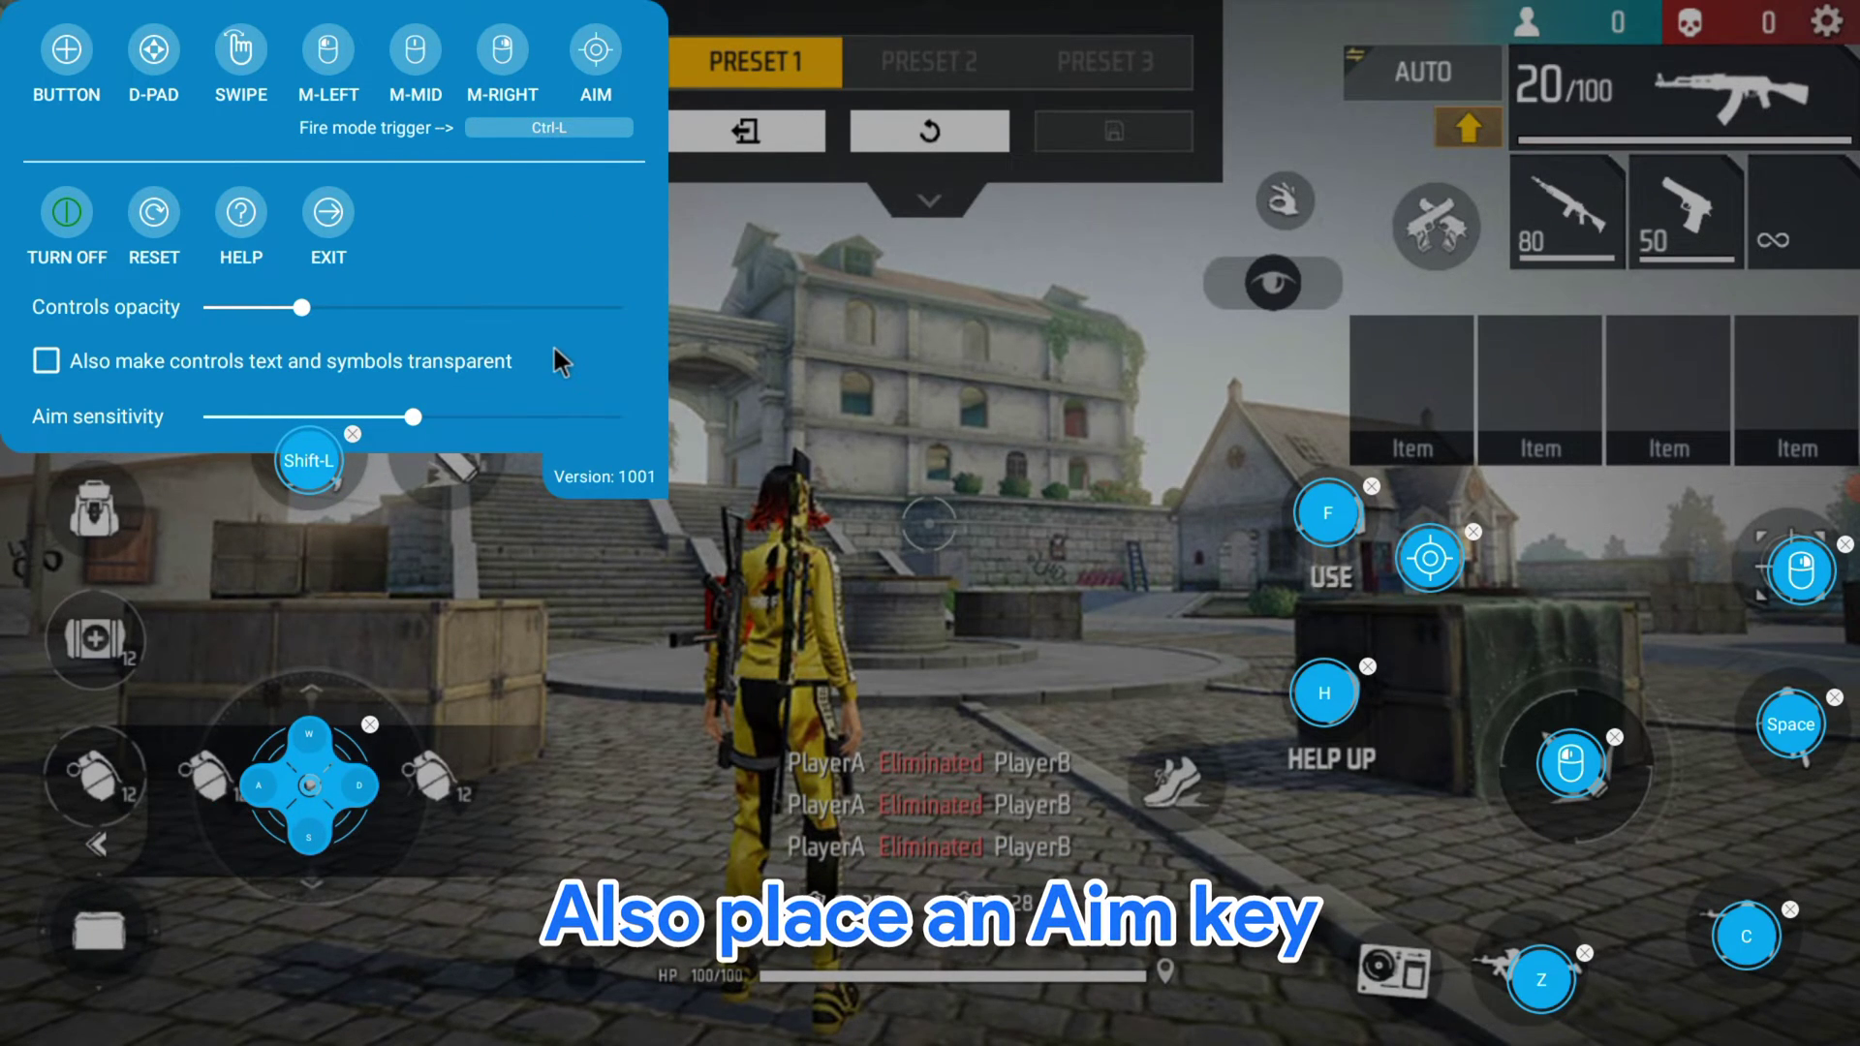
left_click(328, 212)
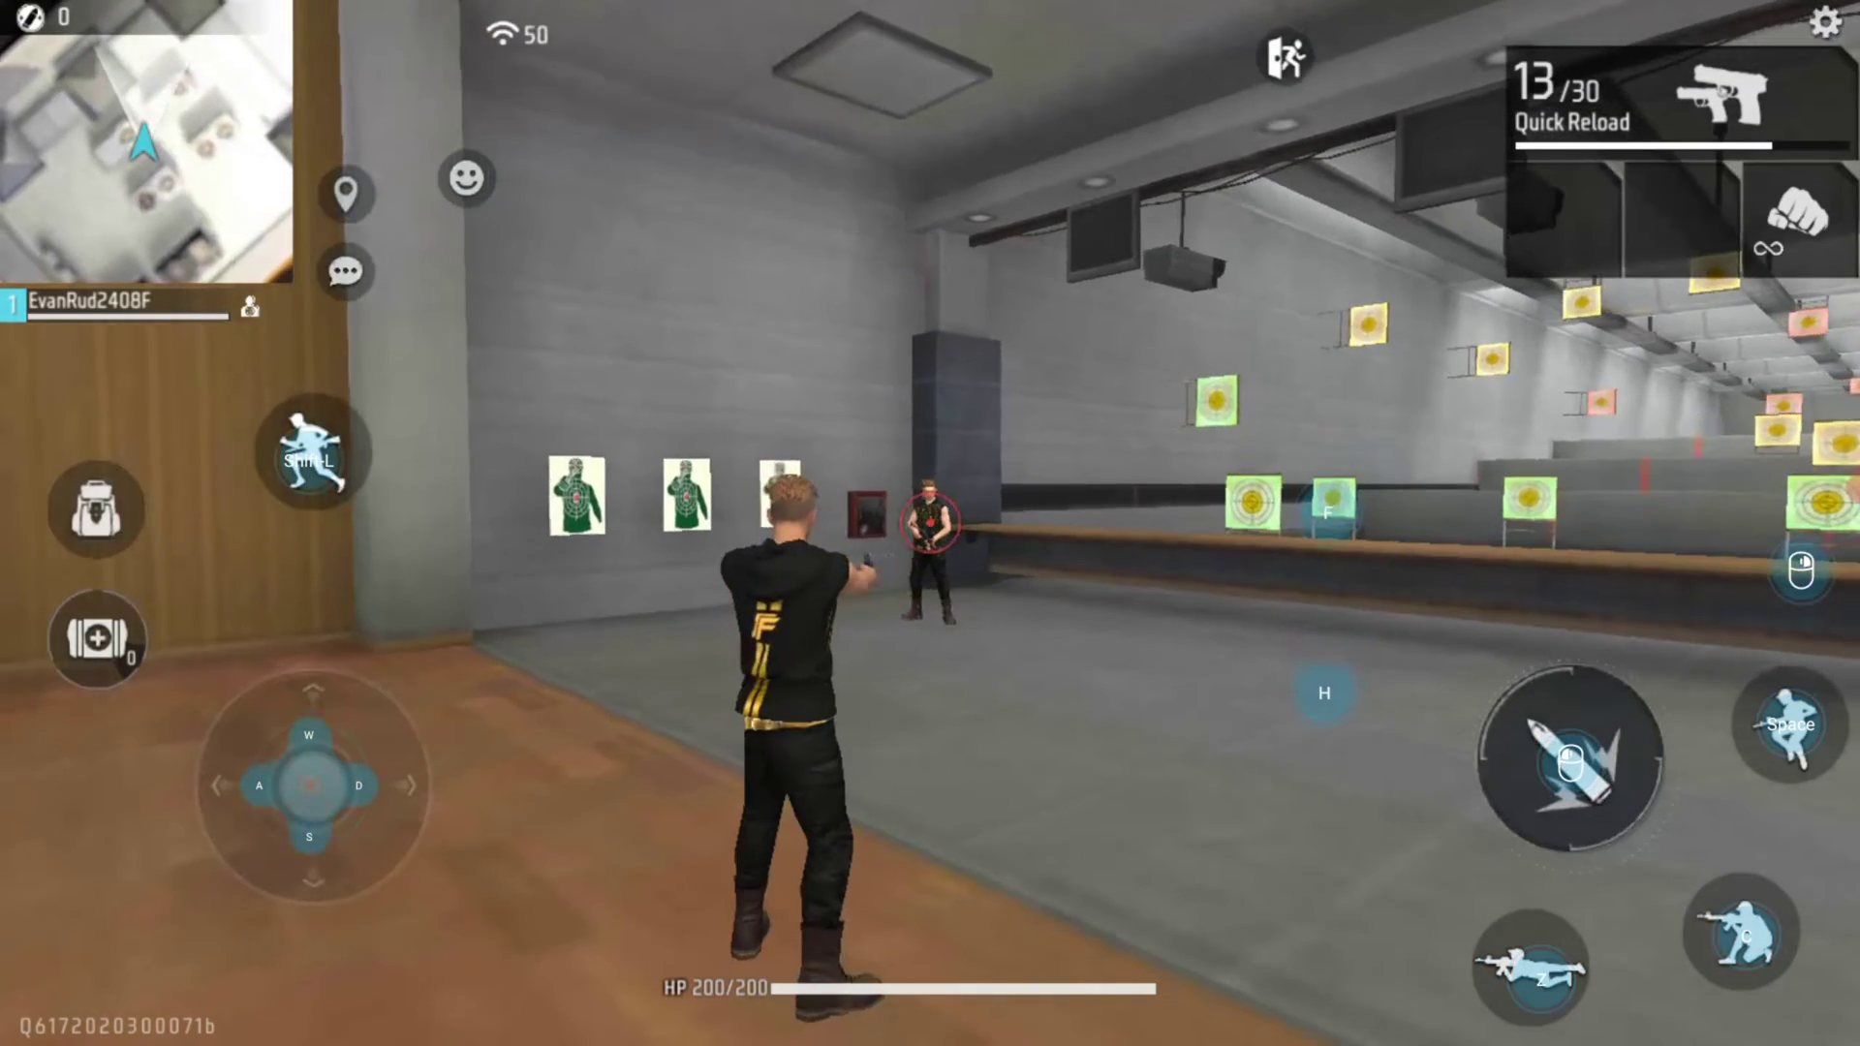
- Fire at the training target and walk forward toward the crates
left_click(930, 523)
left_click(930, 524)
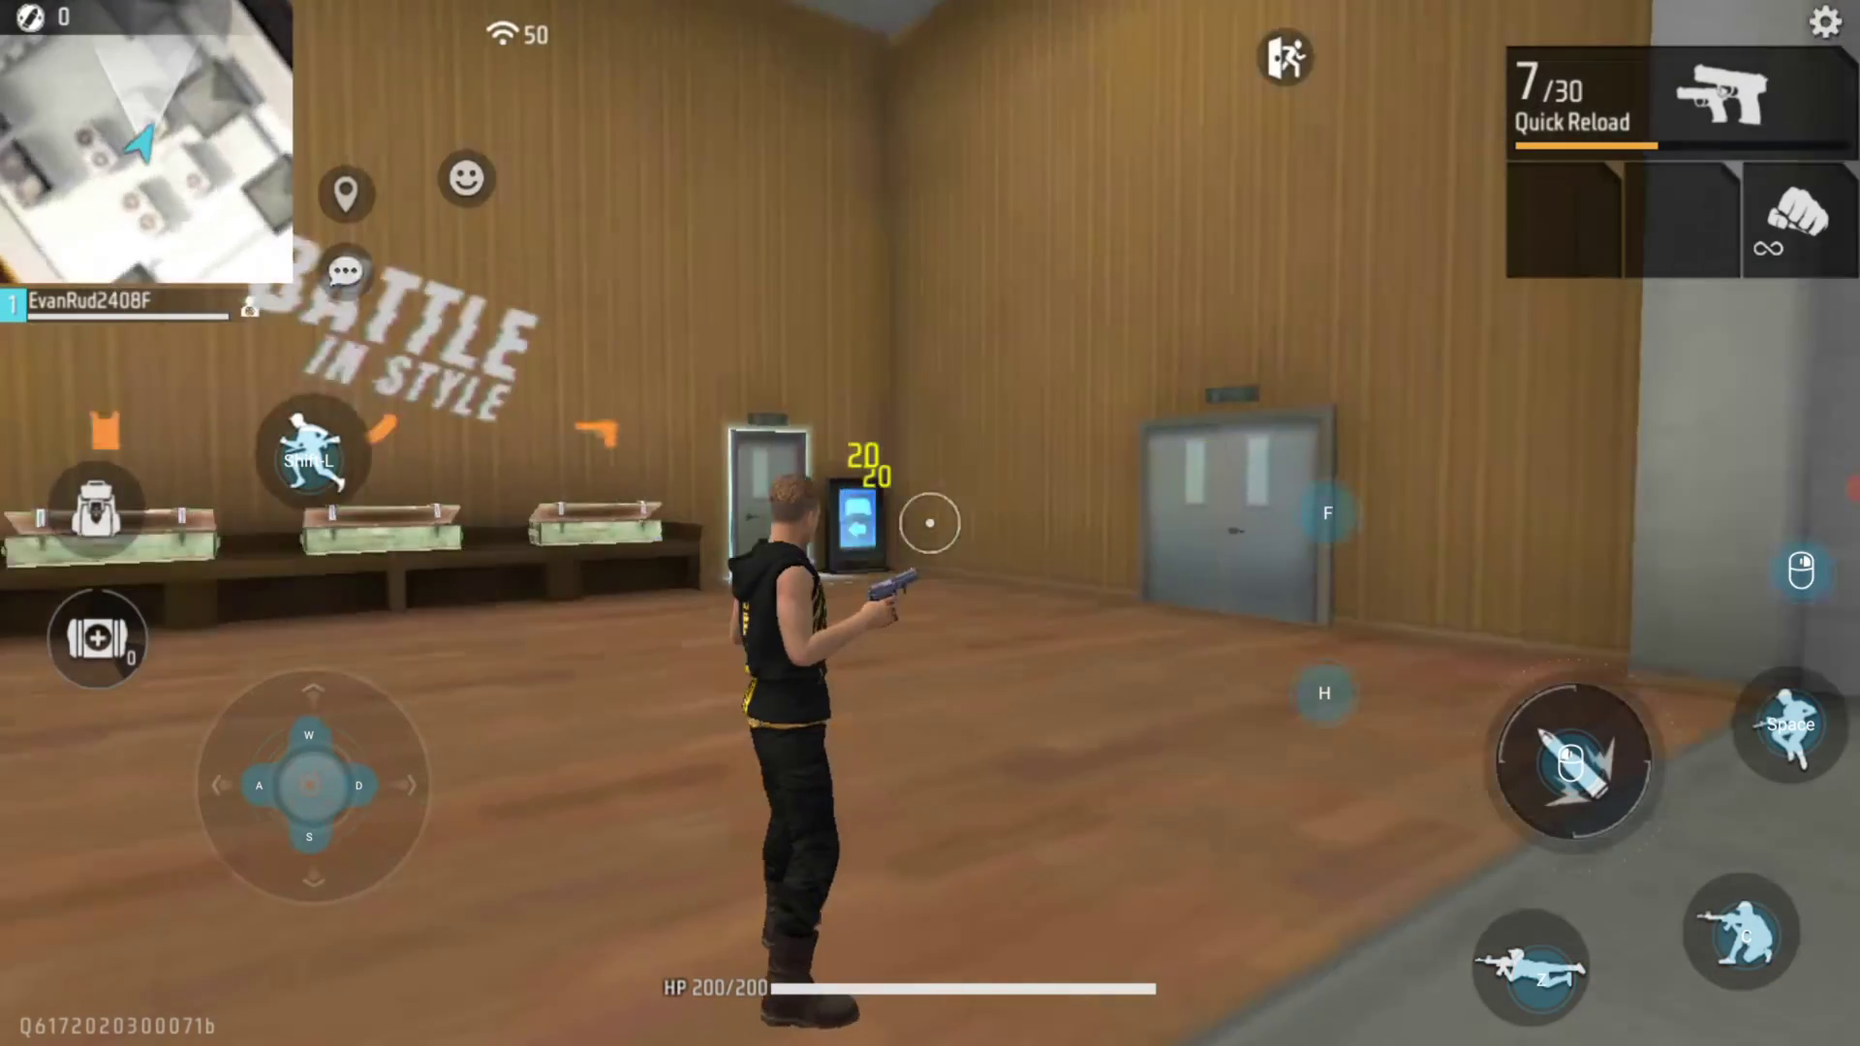
key("w")
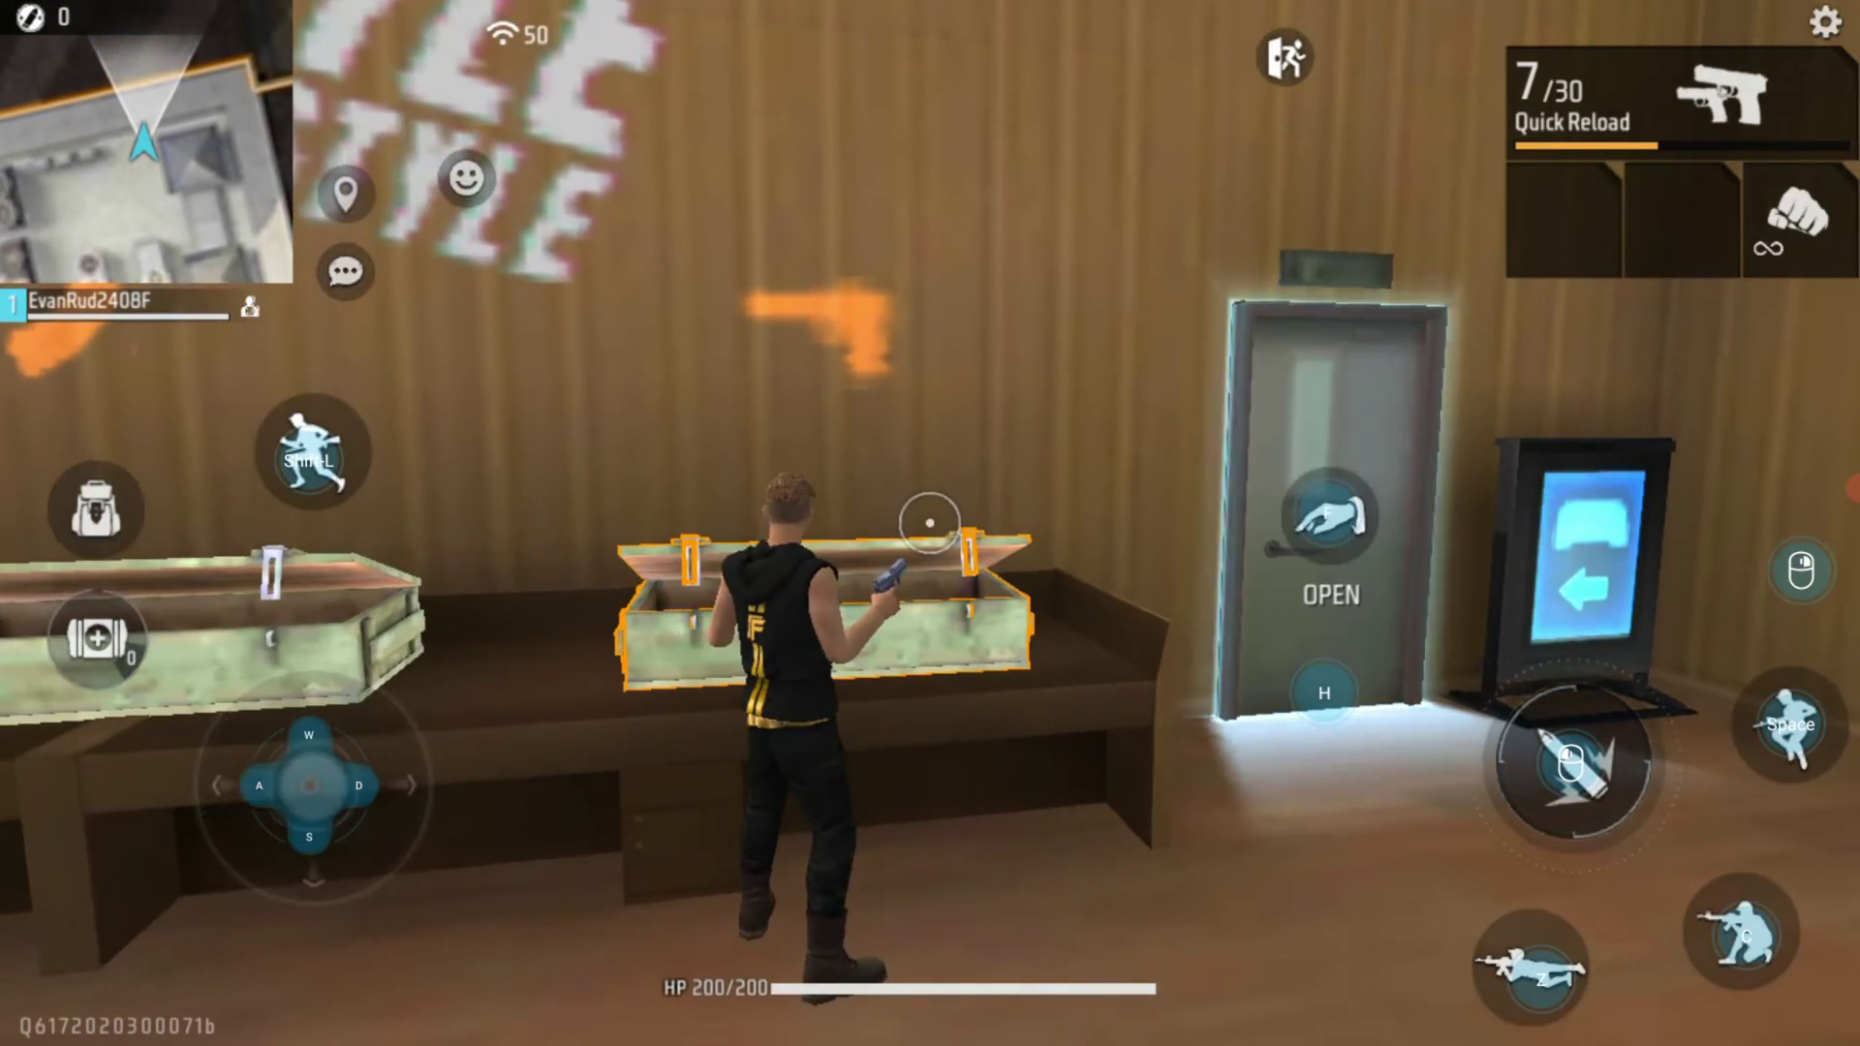
- Open the weapons crate and take the M24 sniper rifle from the sniper category
key("f")
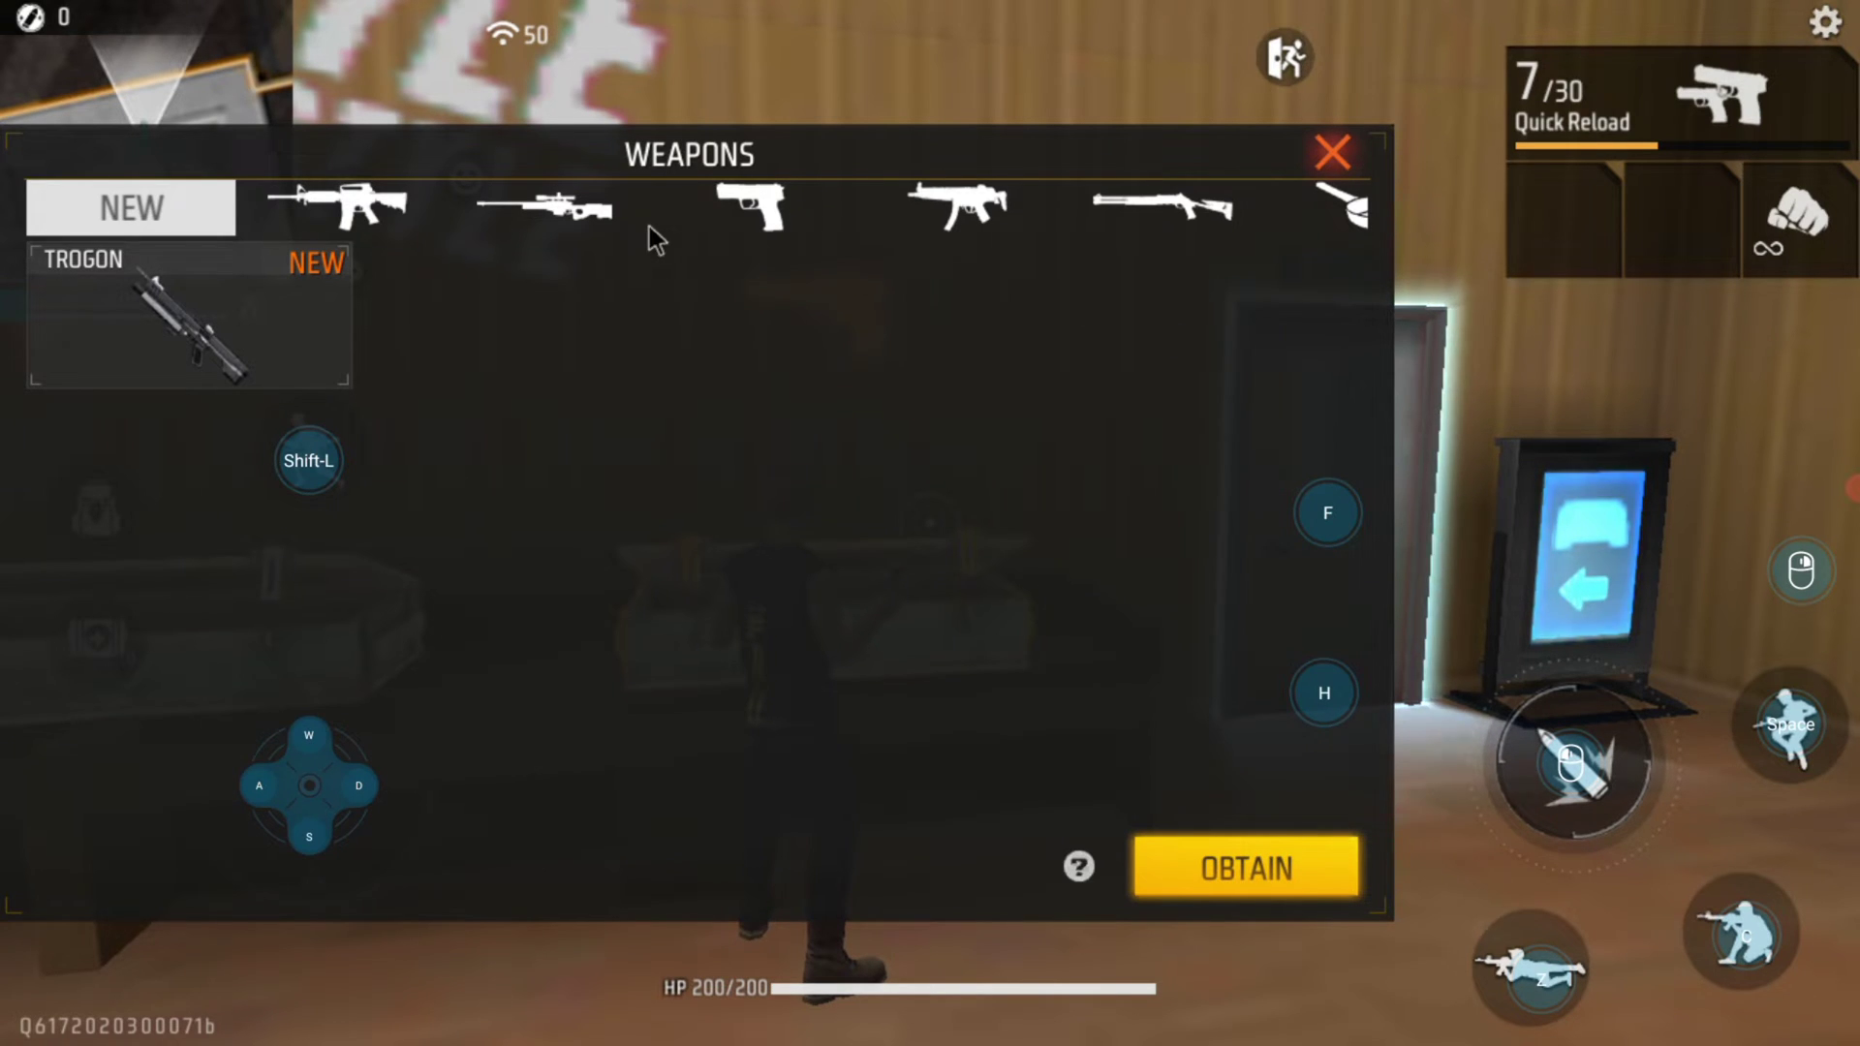
left_click(602, 223)
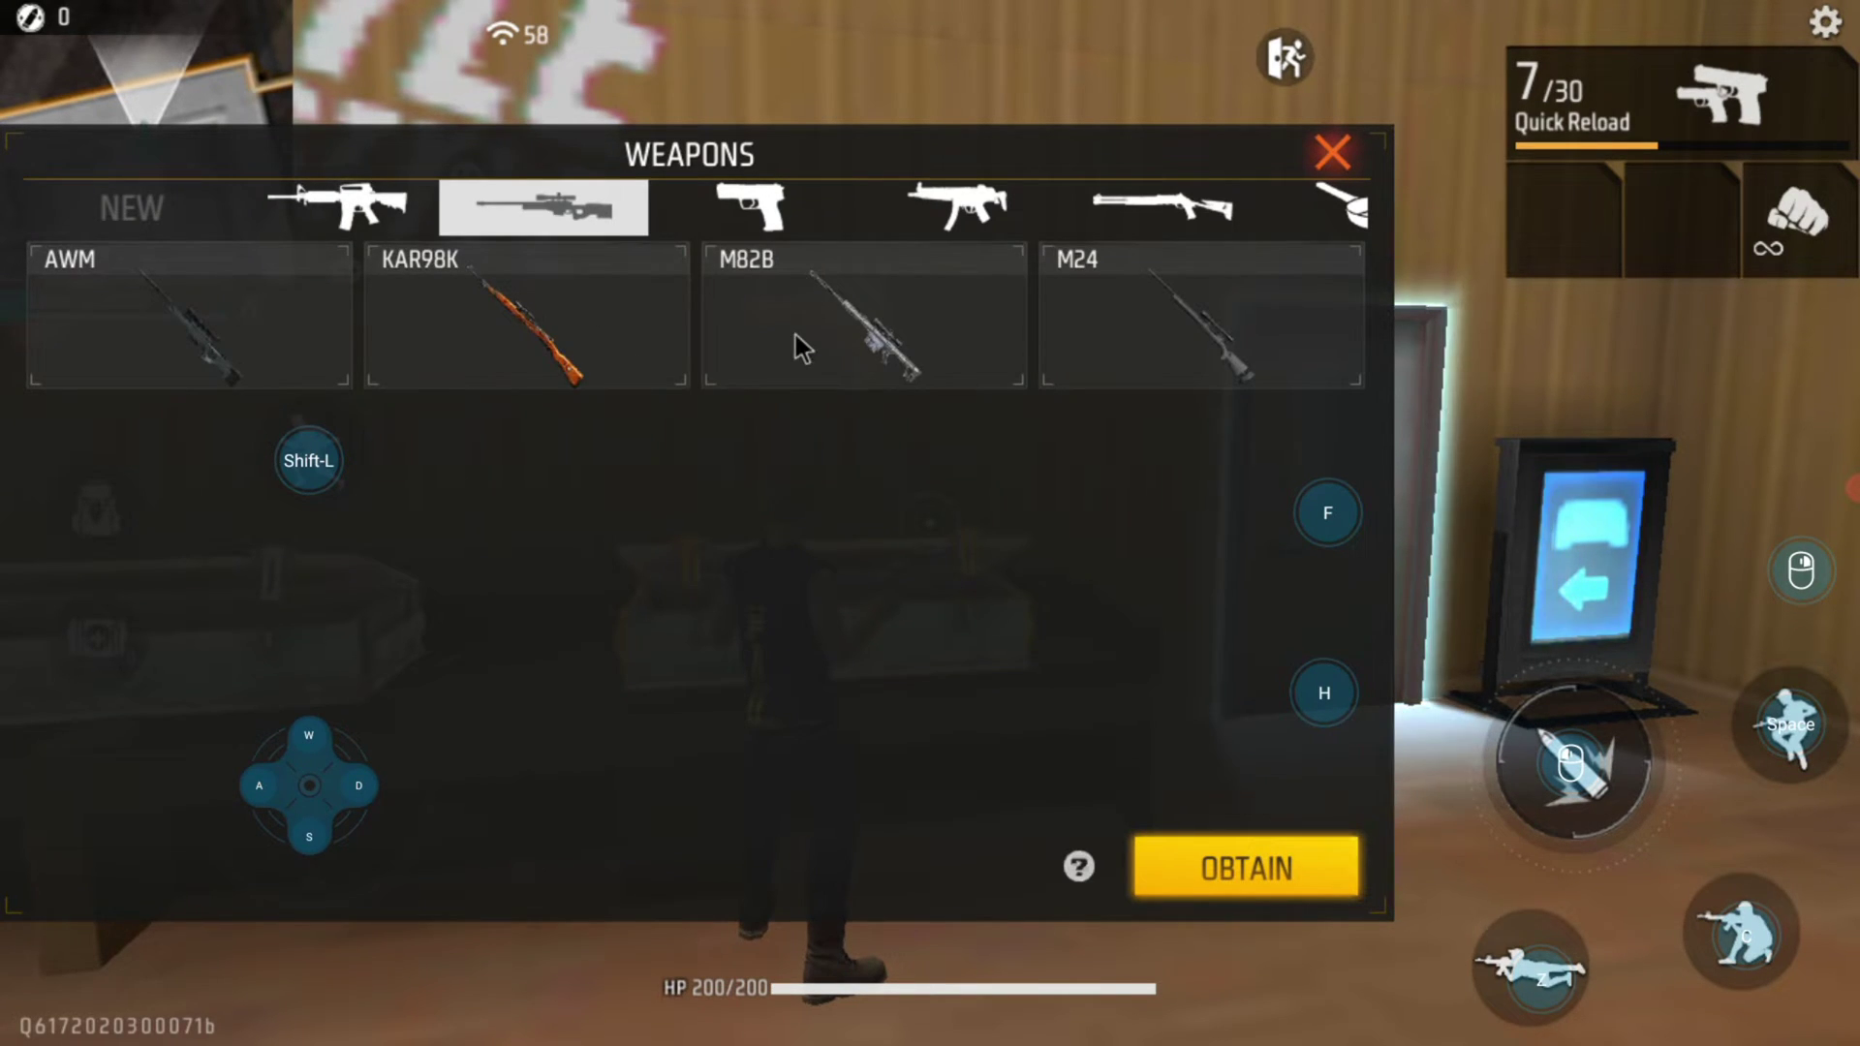
left_click(1121, 334)
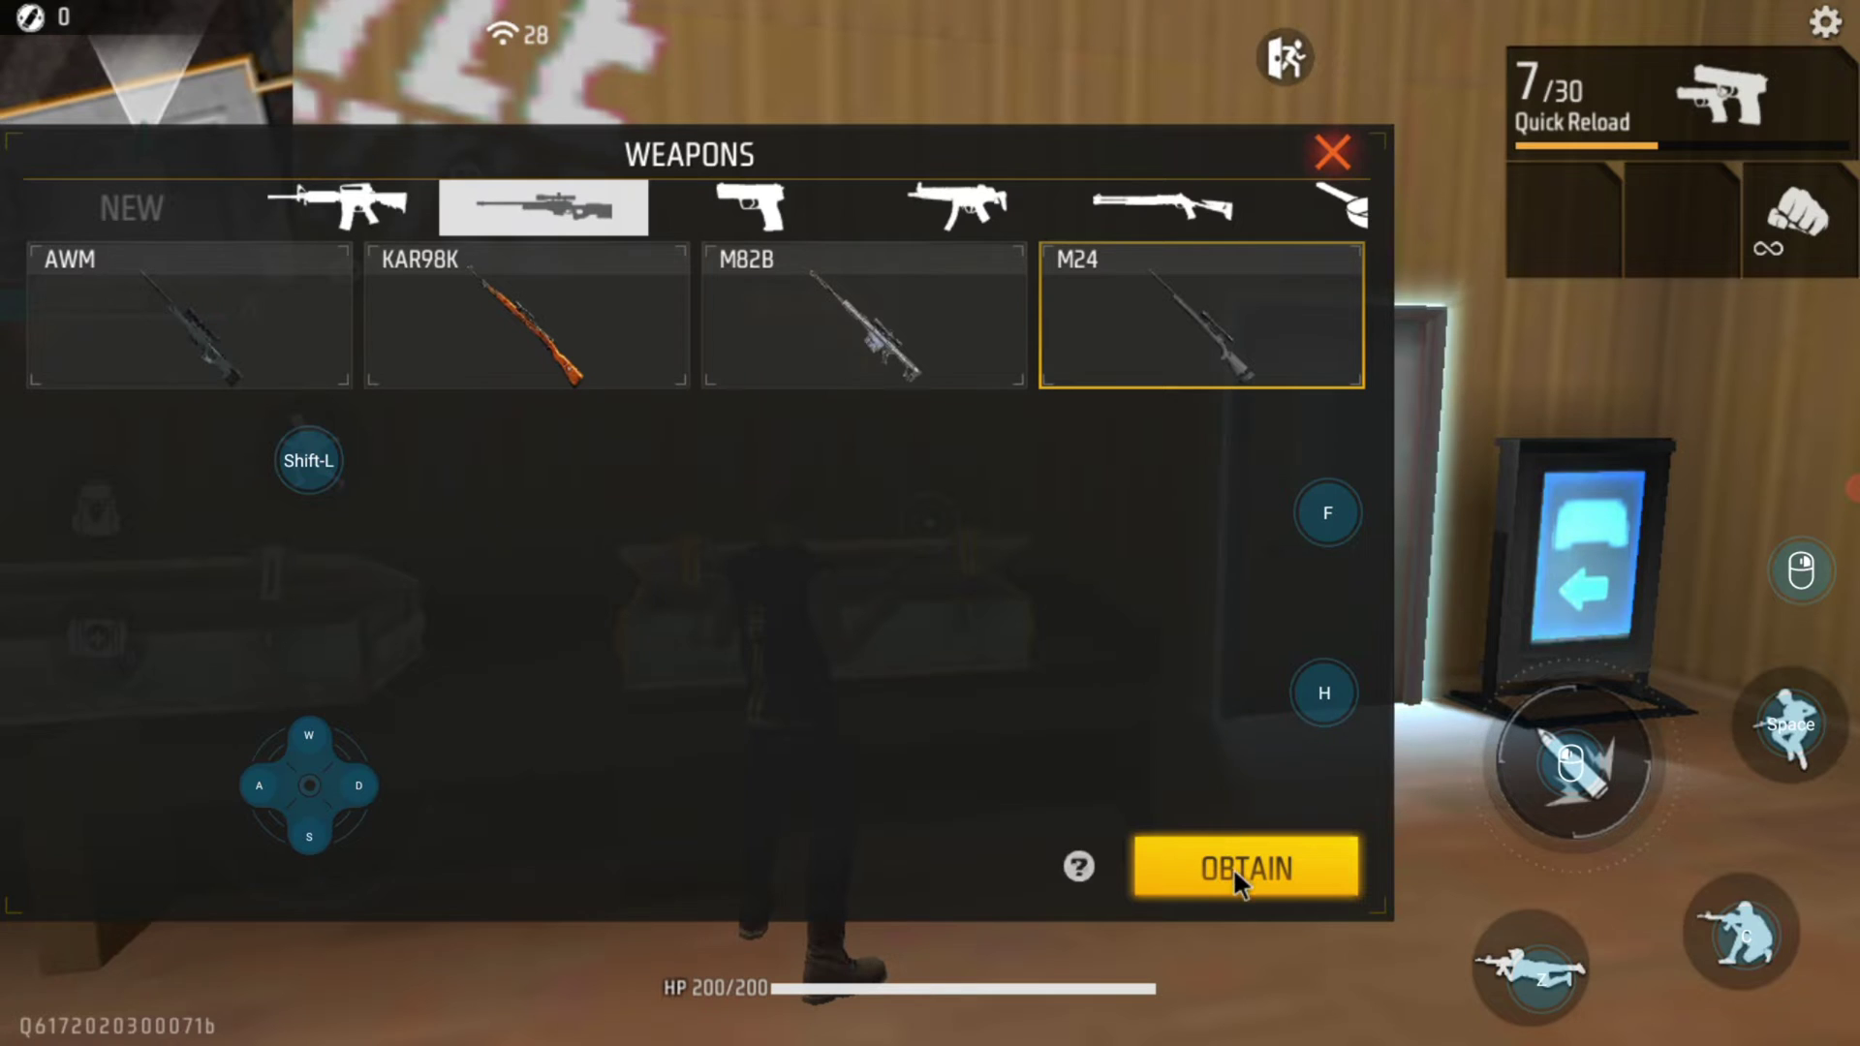
left_click(1322, 143)
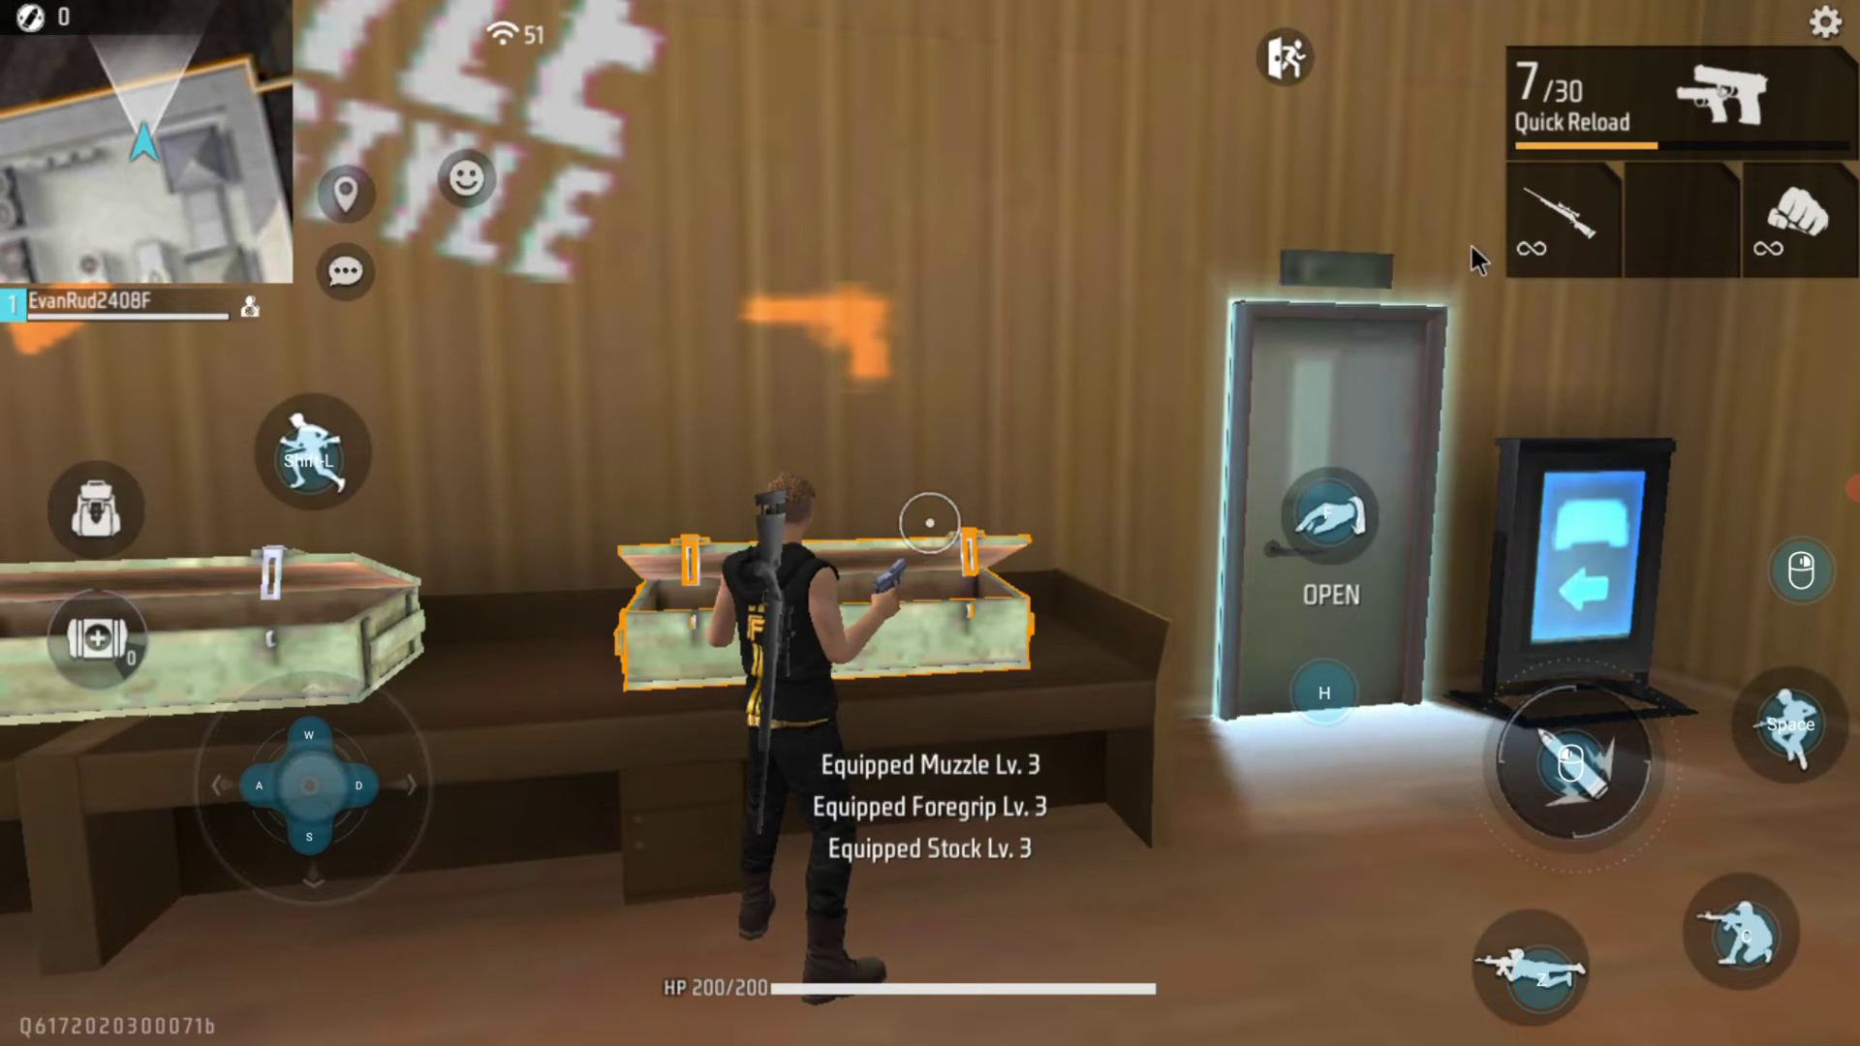
key("alt")
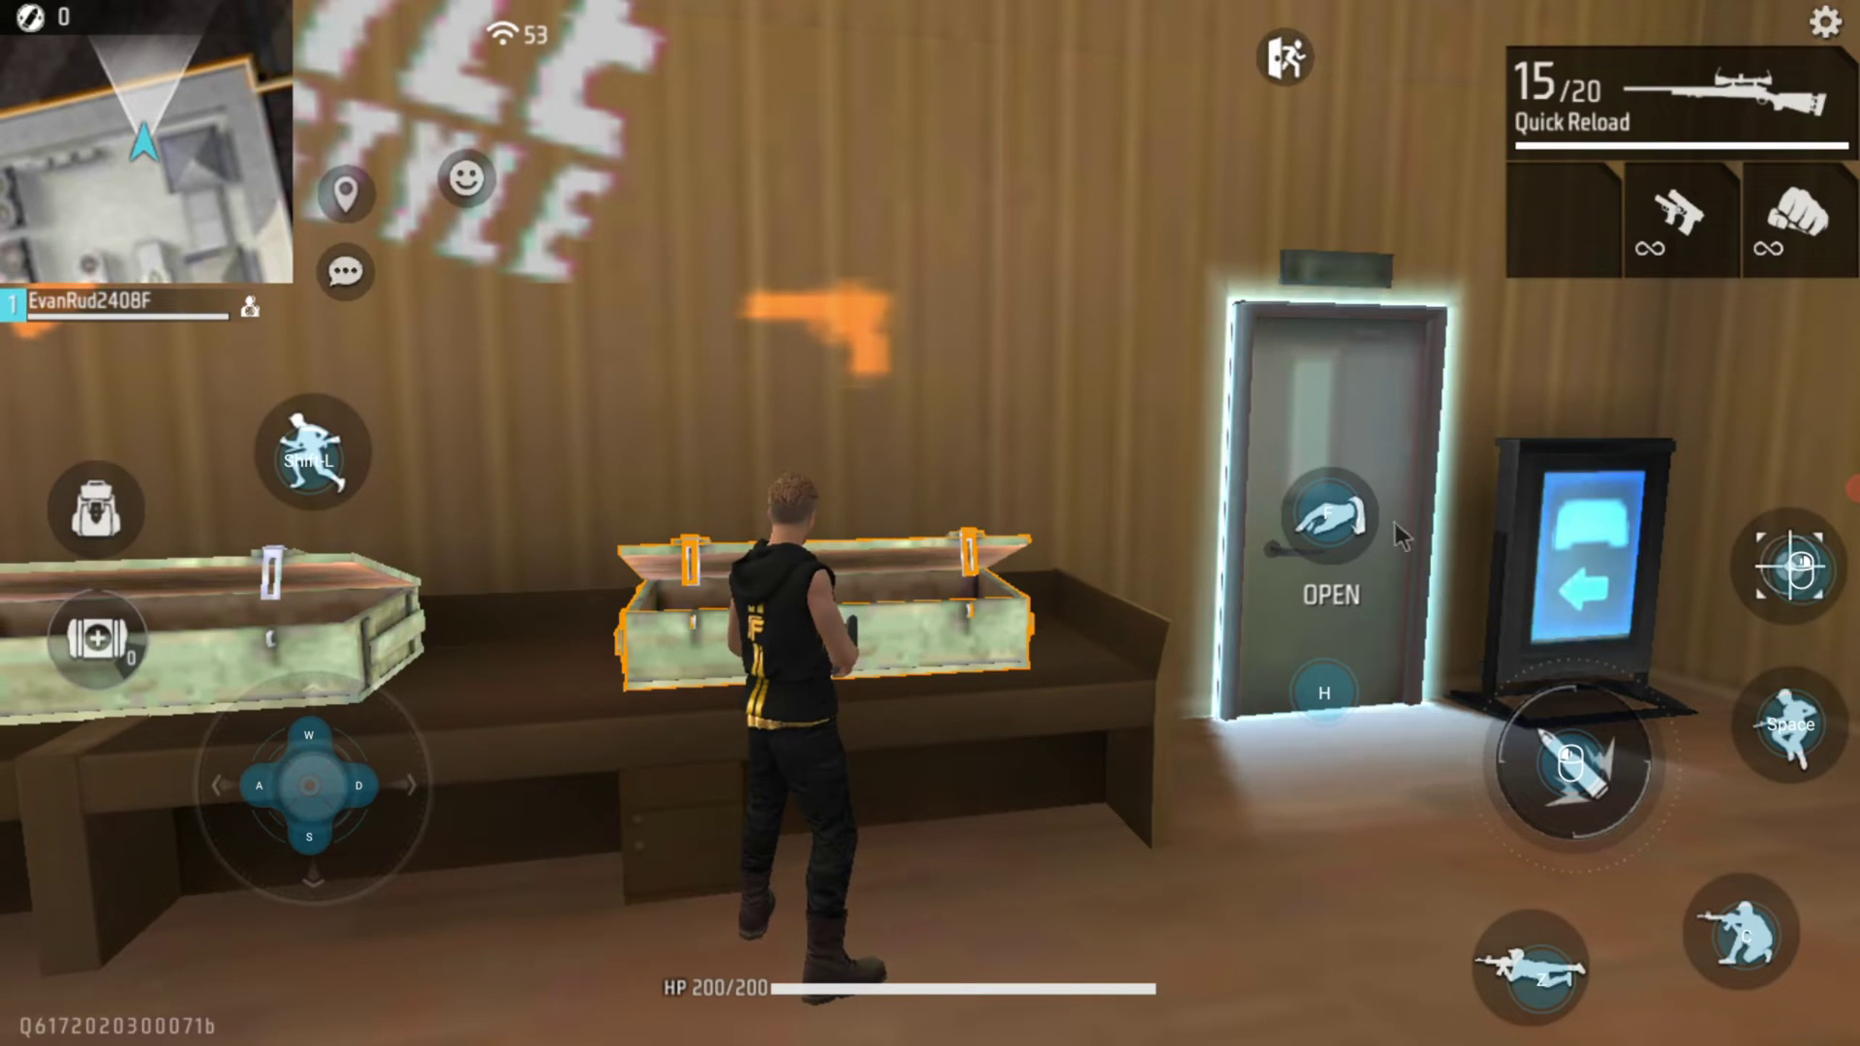
- Fire scoped M24 shots at the range targets until 11/20 rounds remain, then open Settings
key("w")
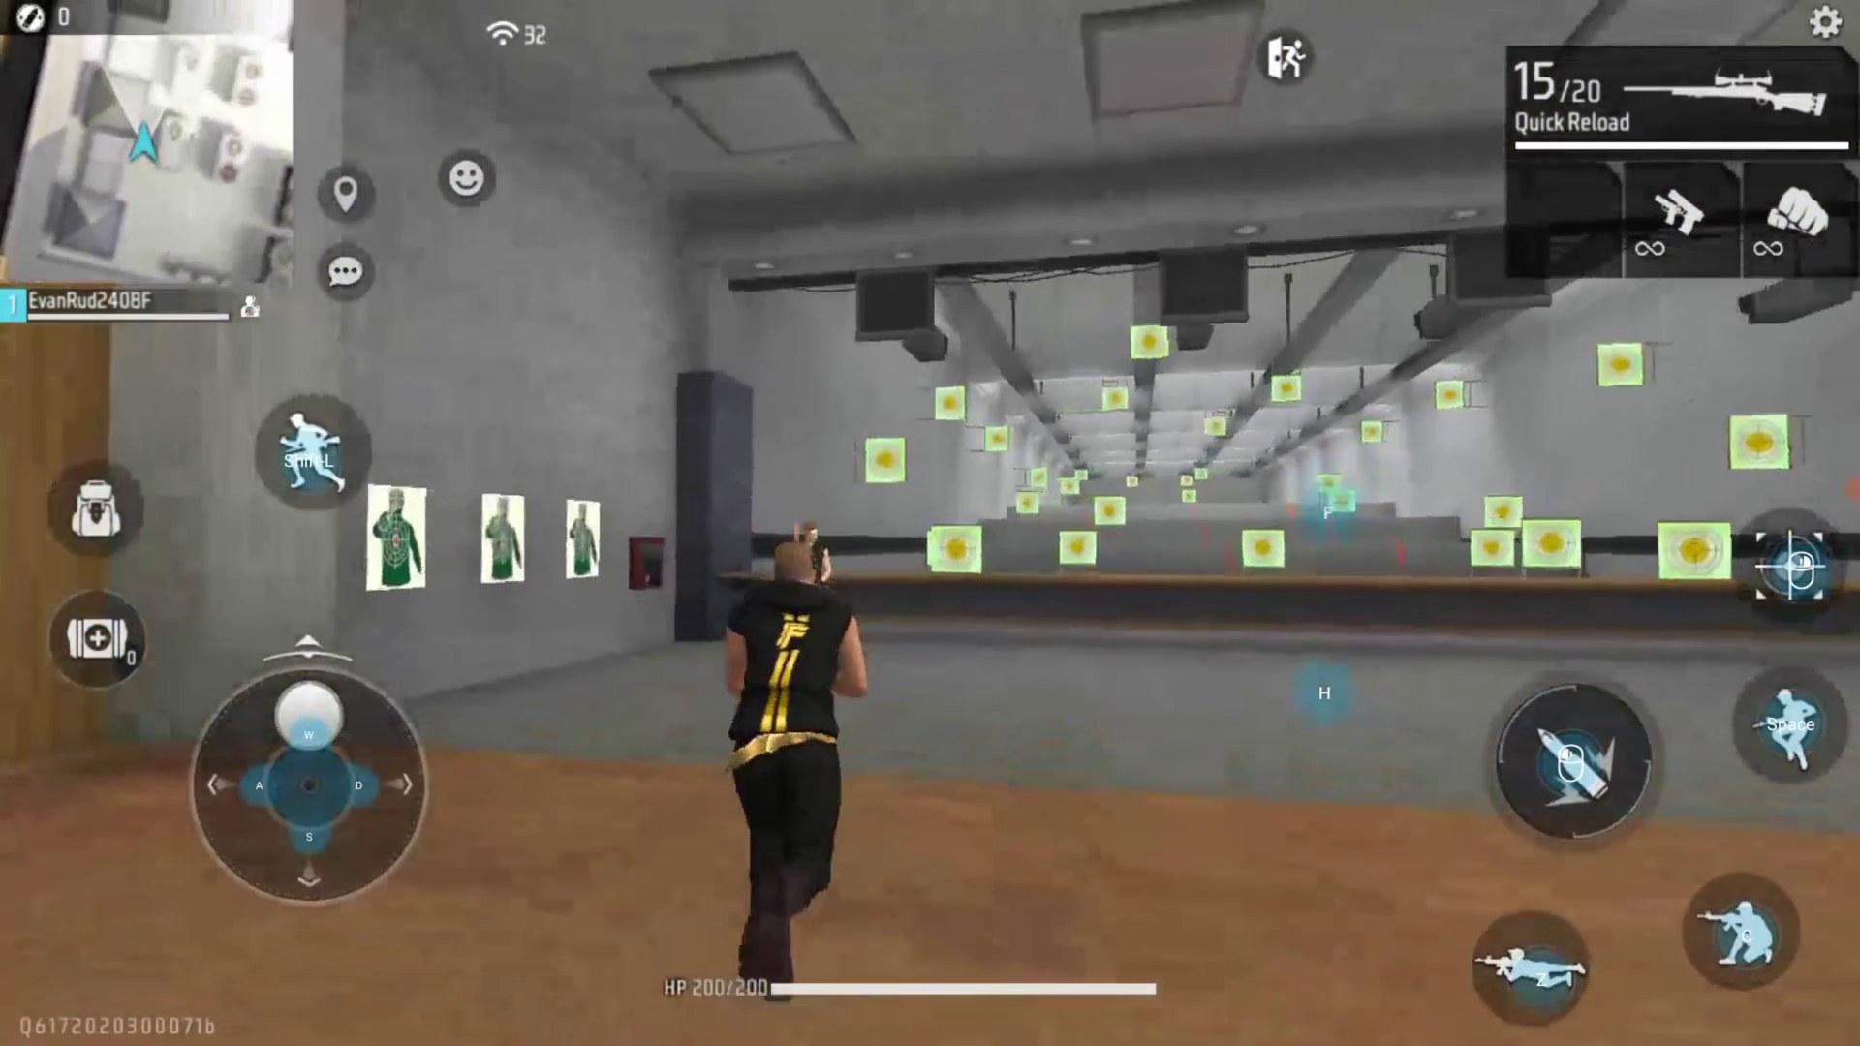
right_click(930, 523)
left_click(930, 523)
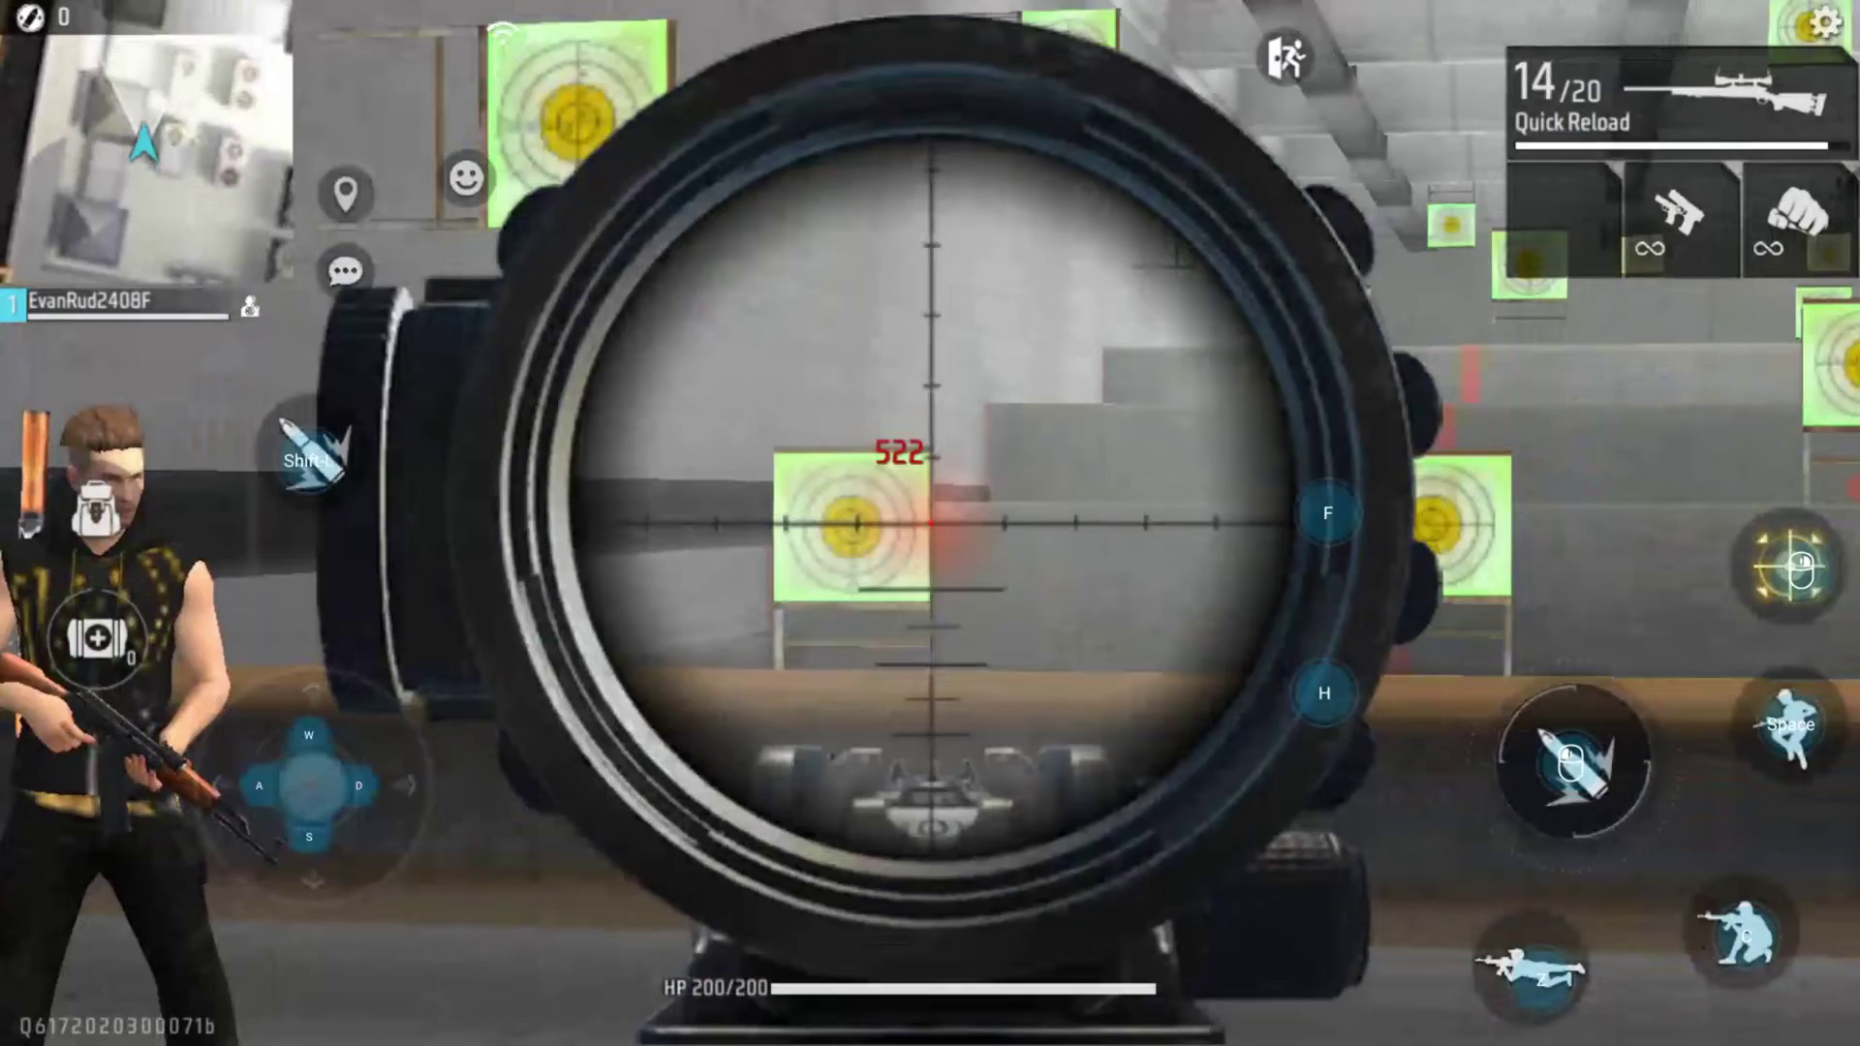
right_click(930, 523)
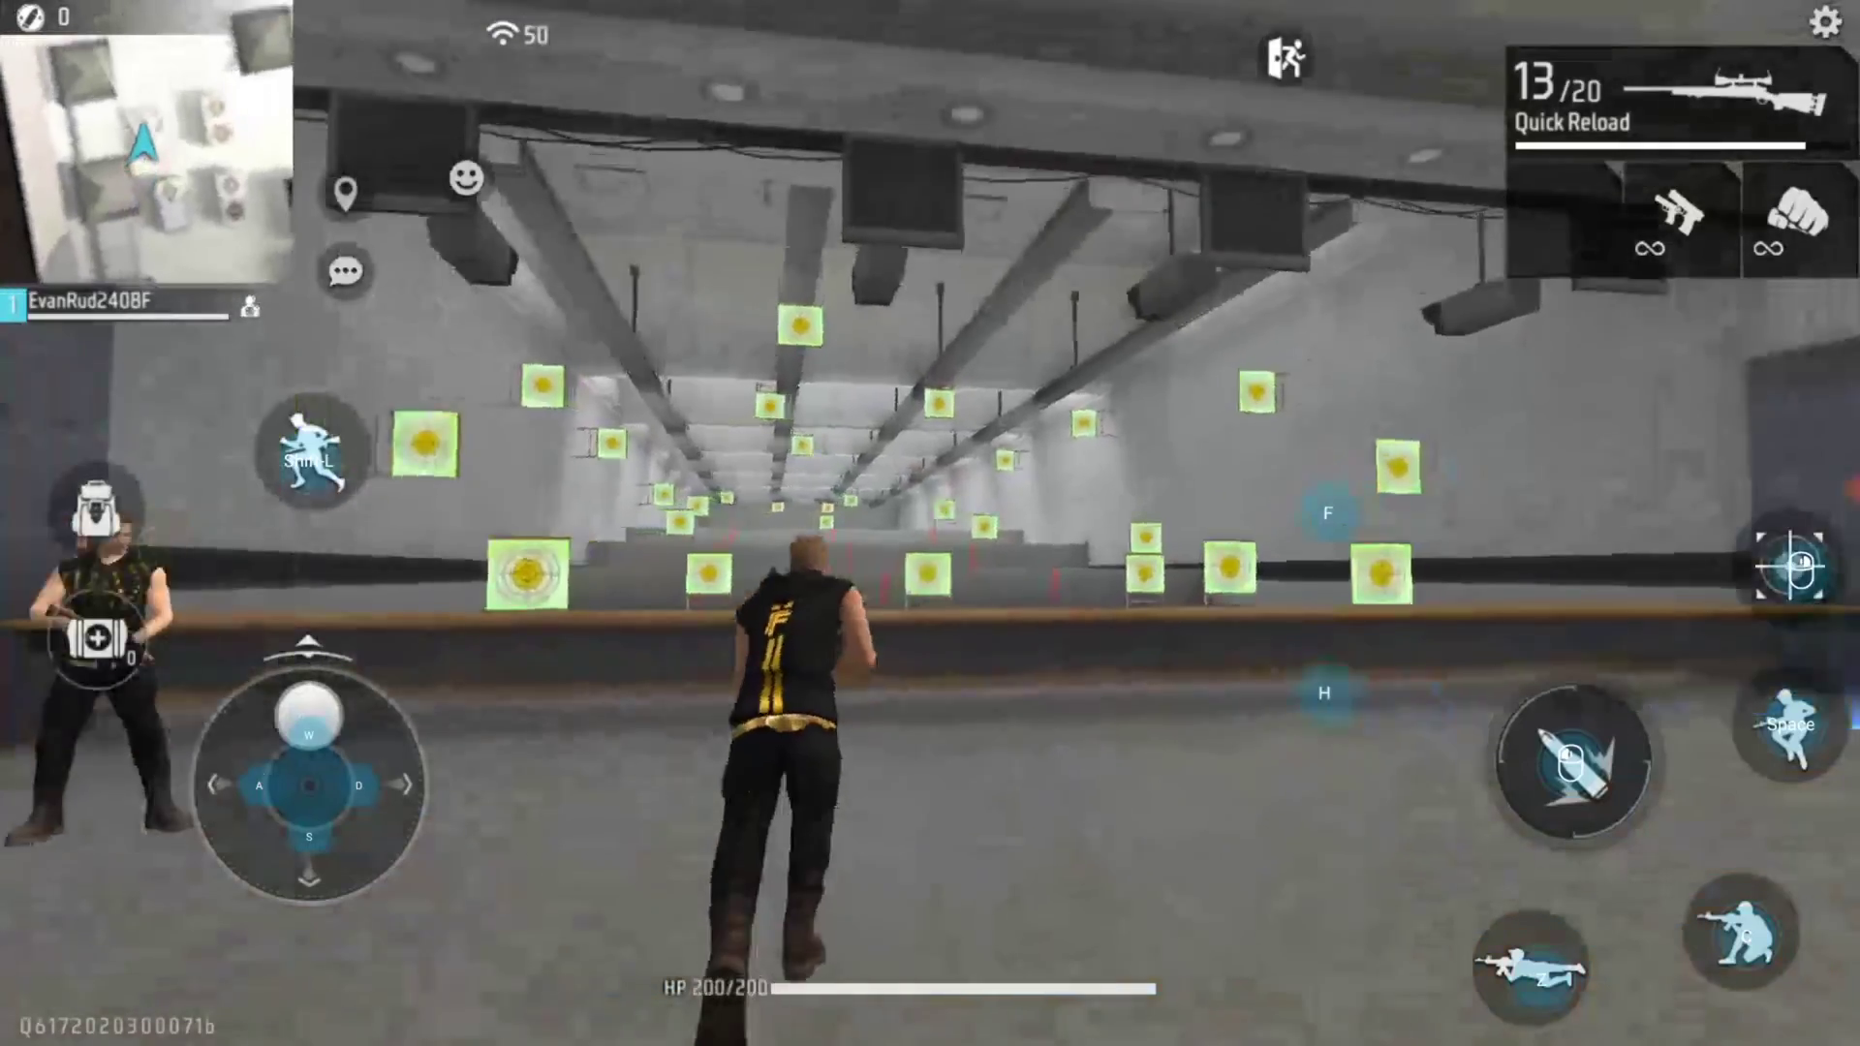
right_click(929, 523)
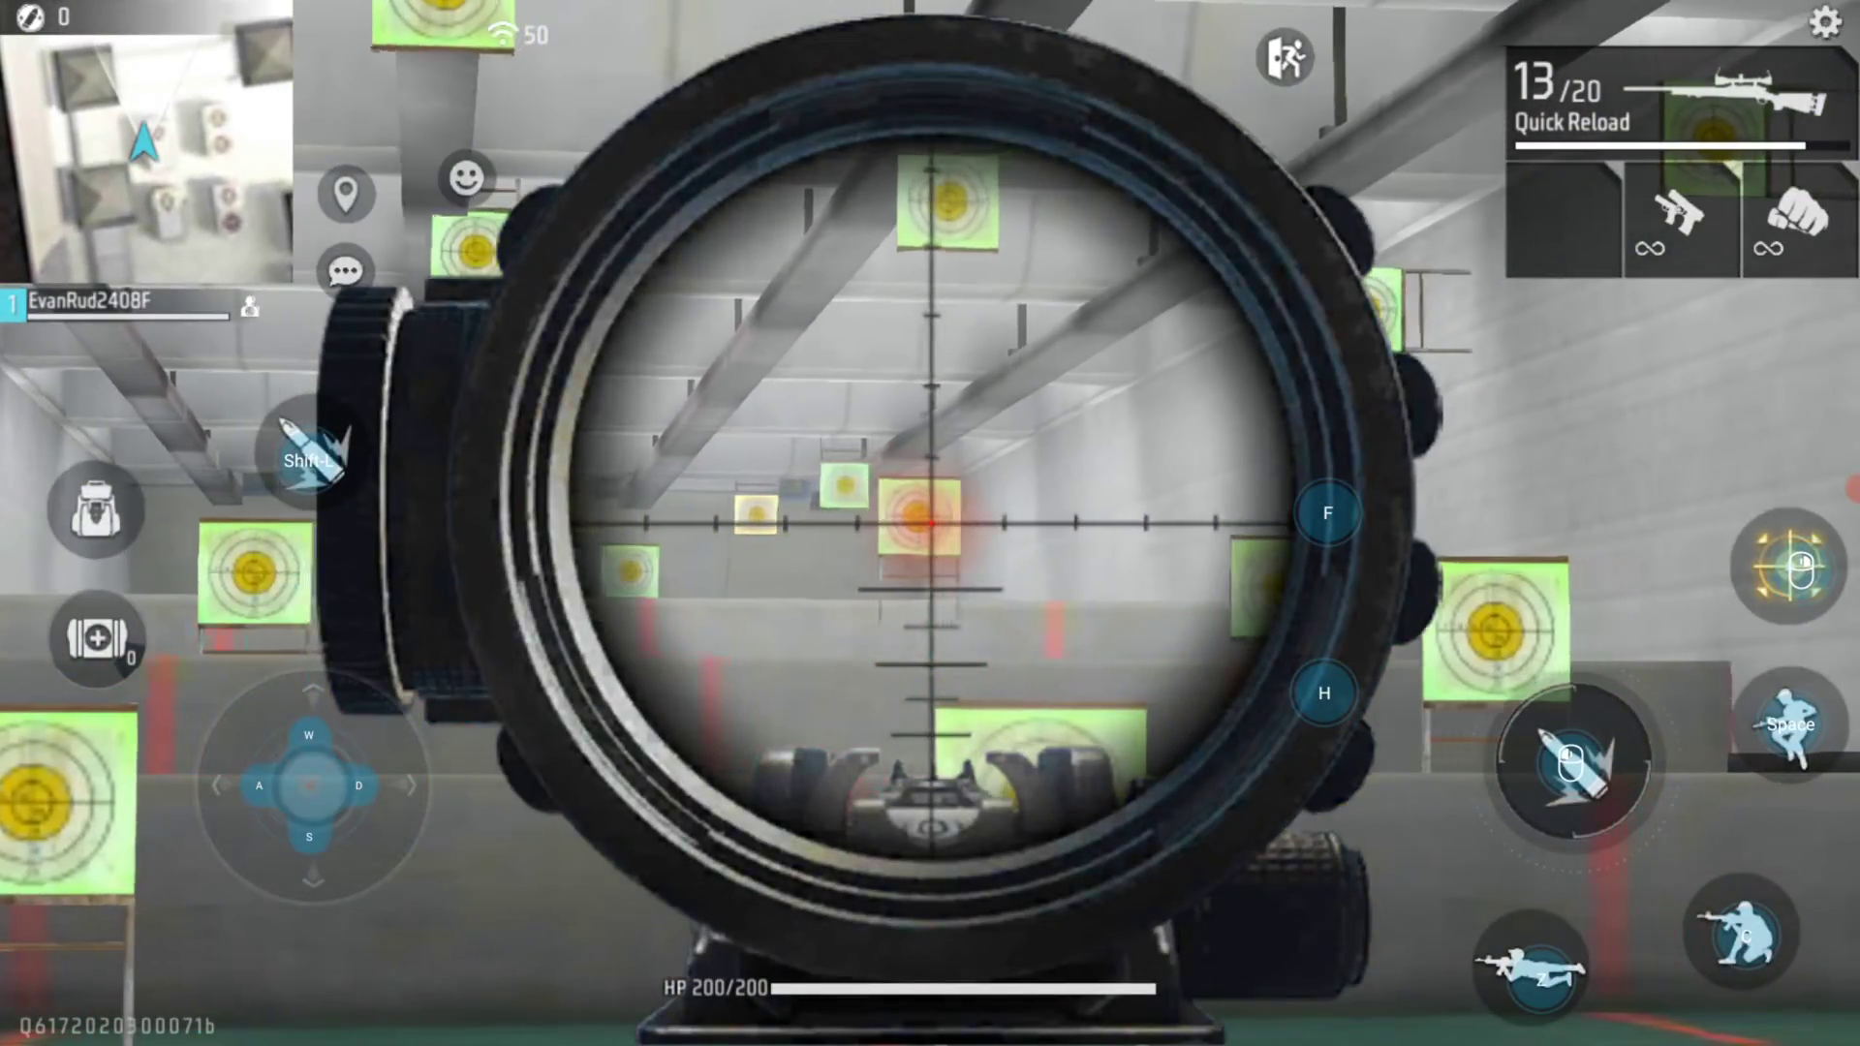
left_click(930, 523)
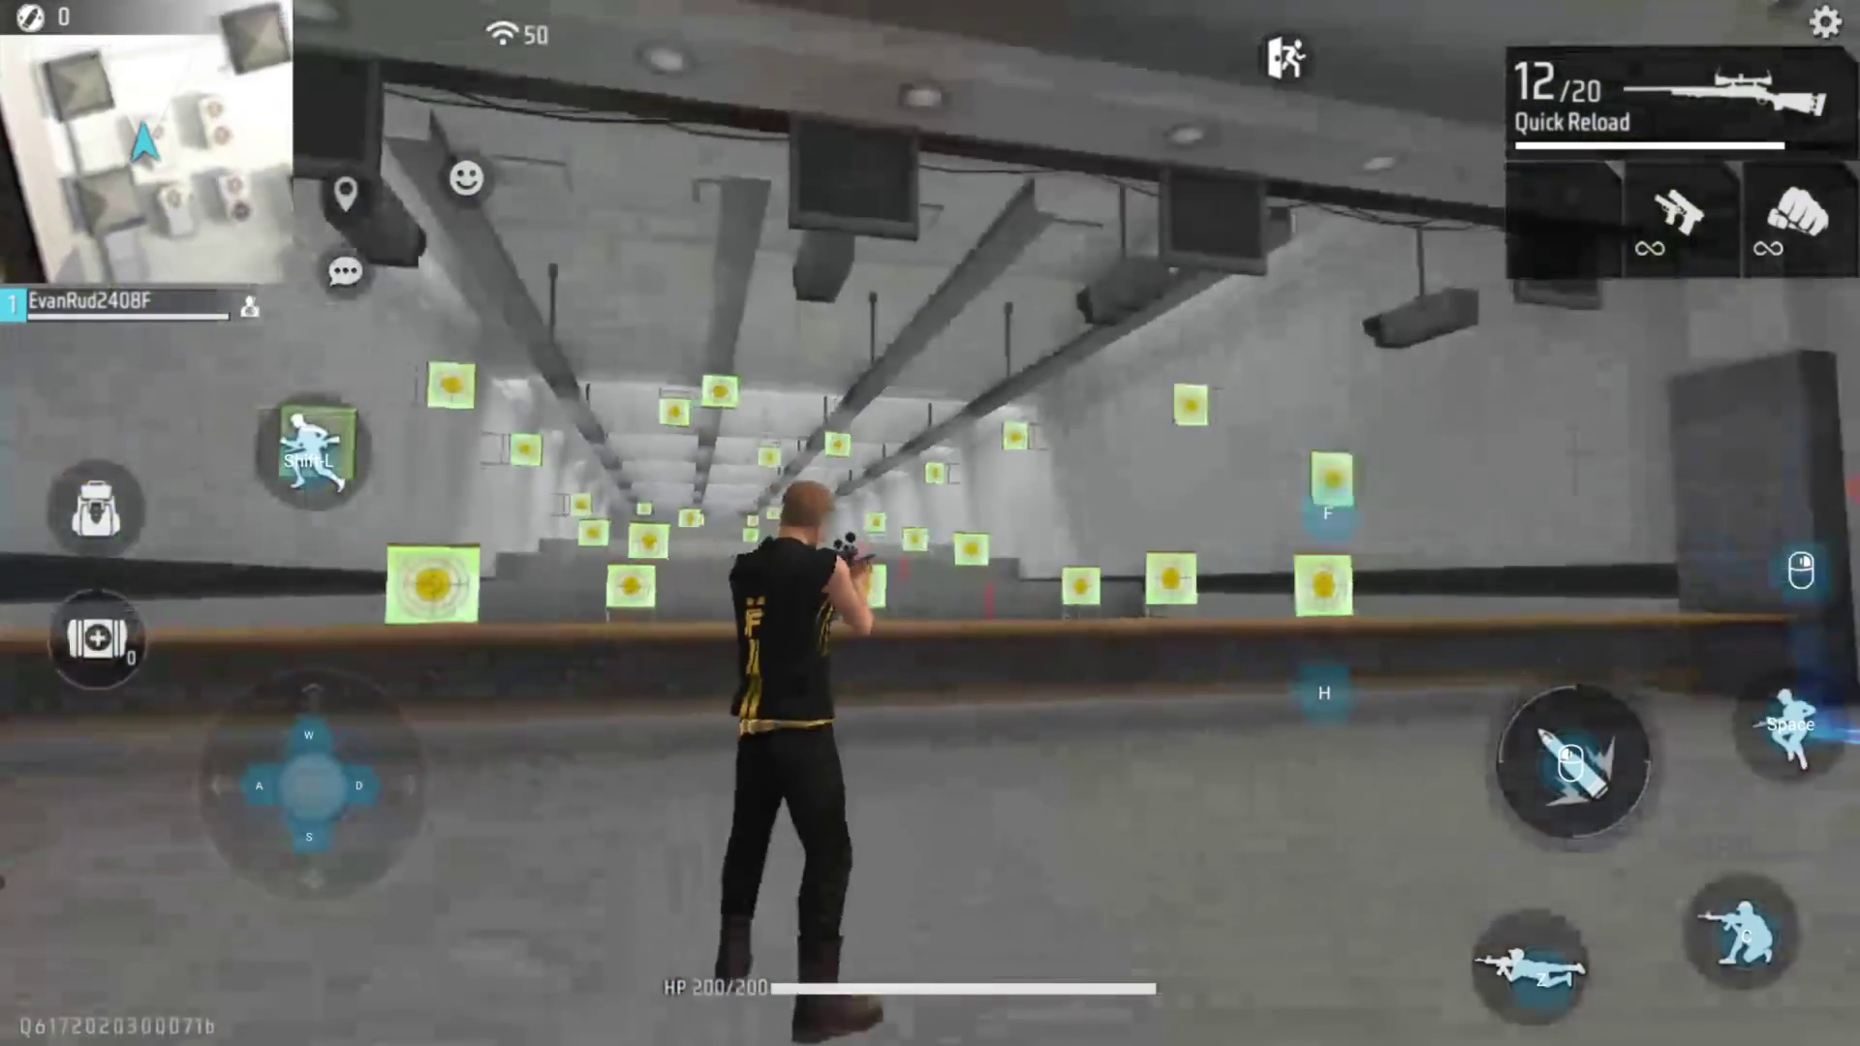
right_click(930, 523)
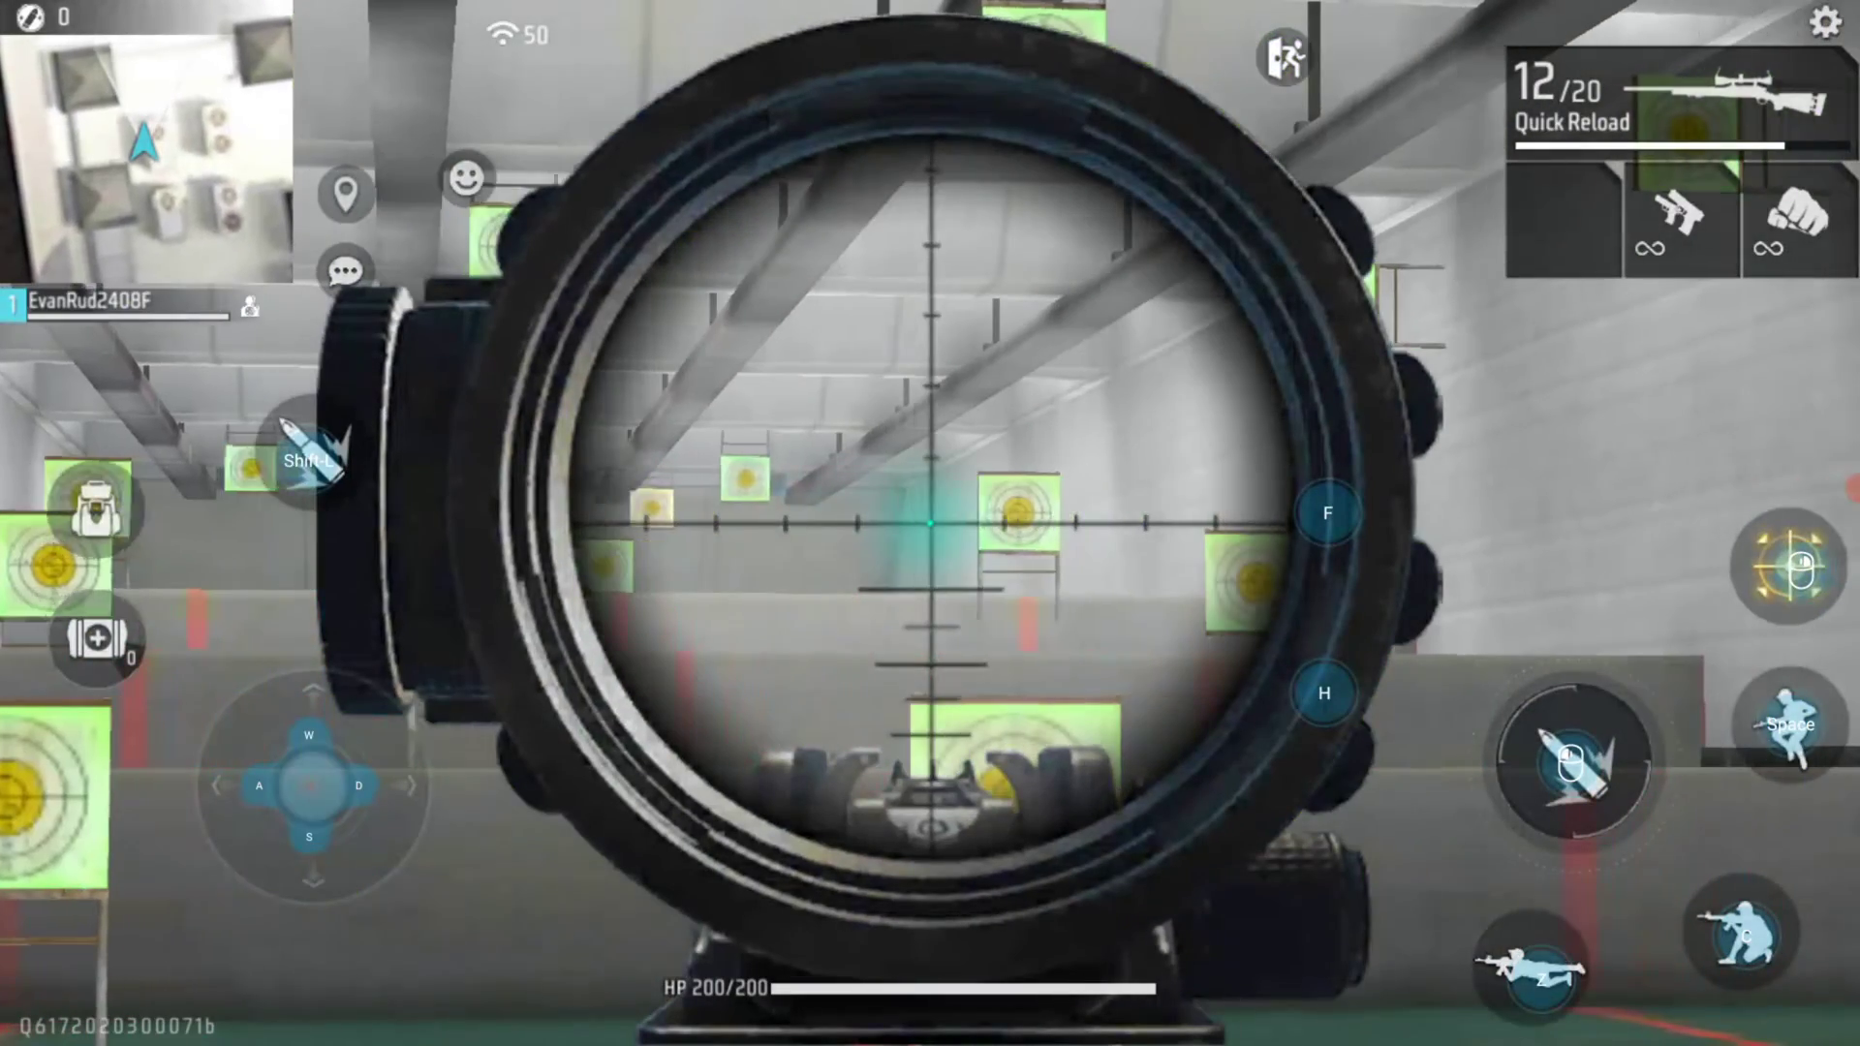
left_click(930, 523)
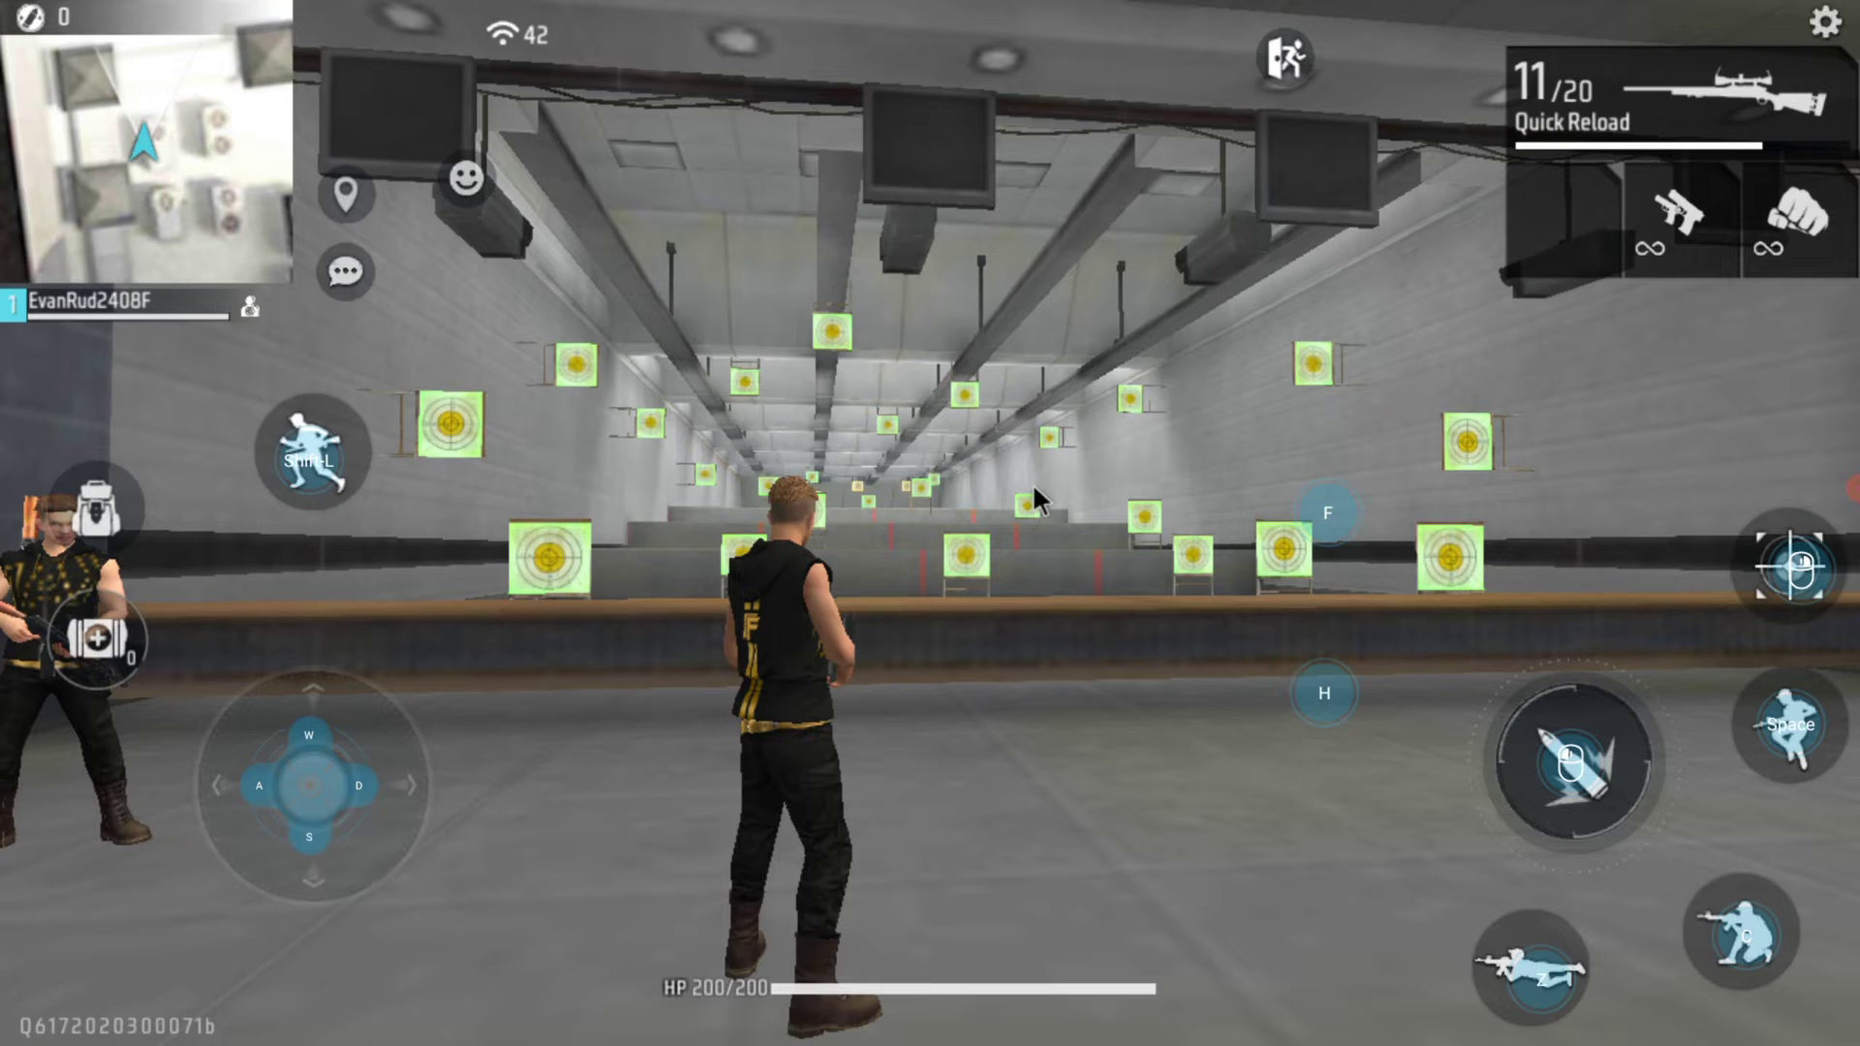
key("Escape")
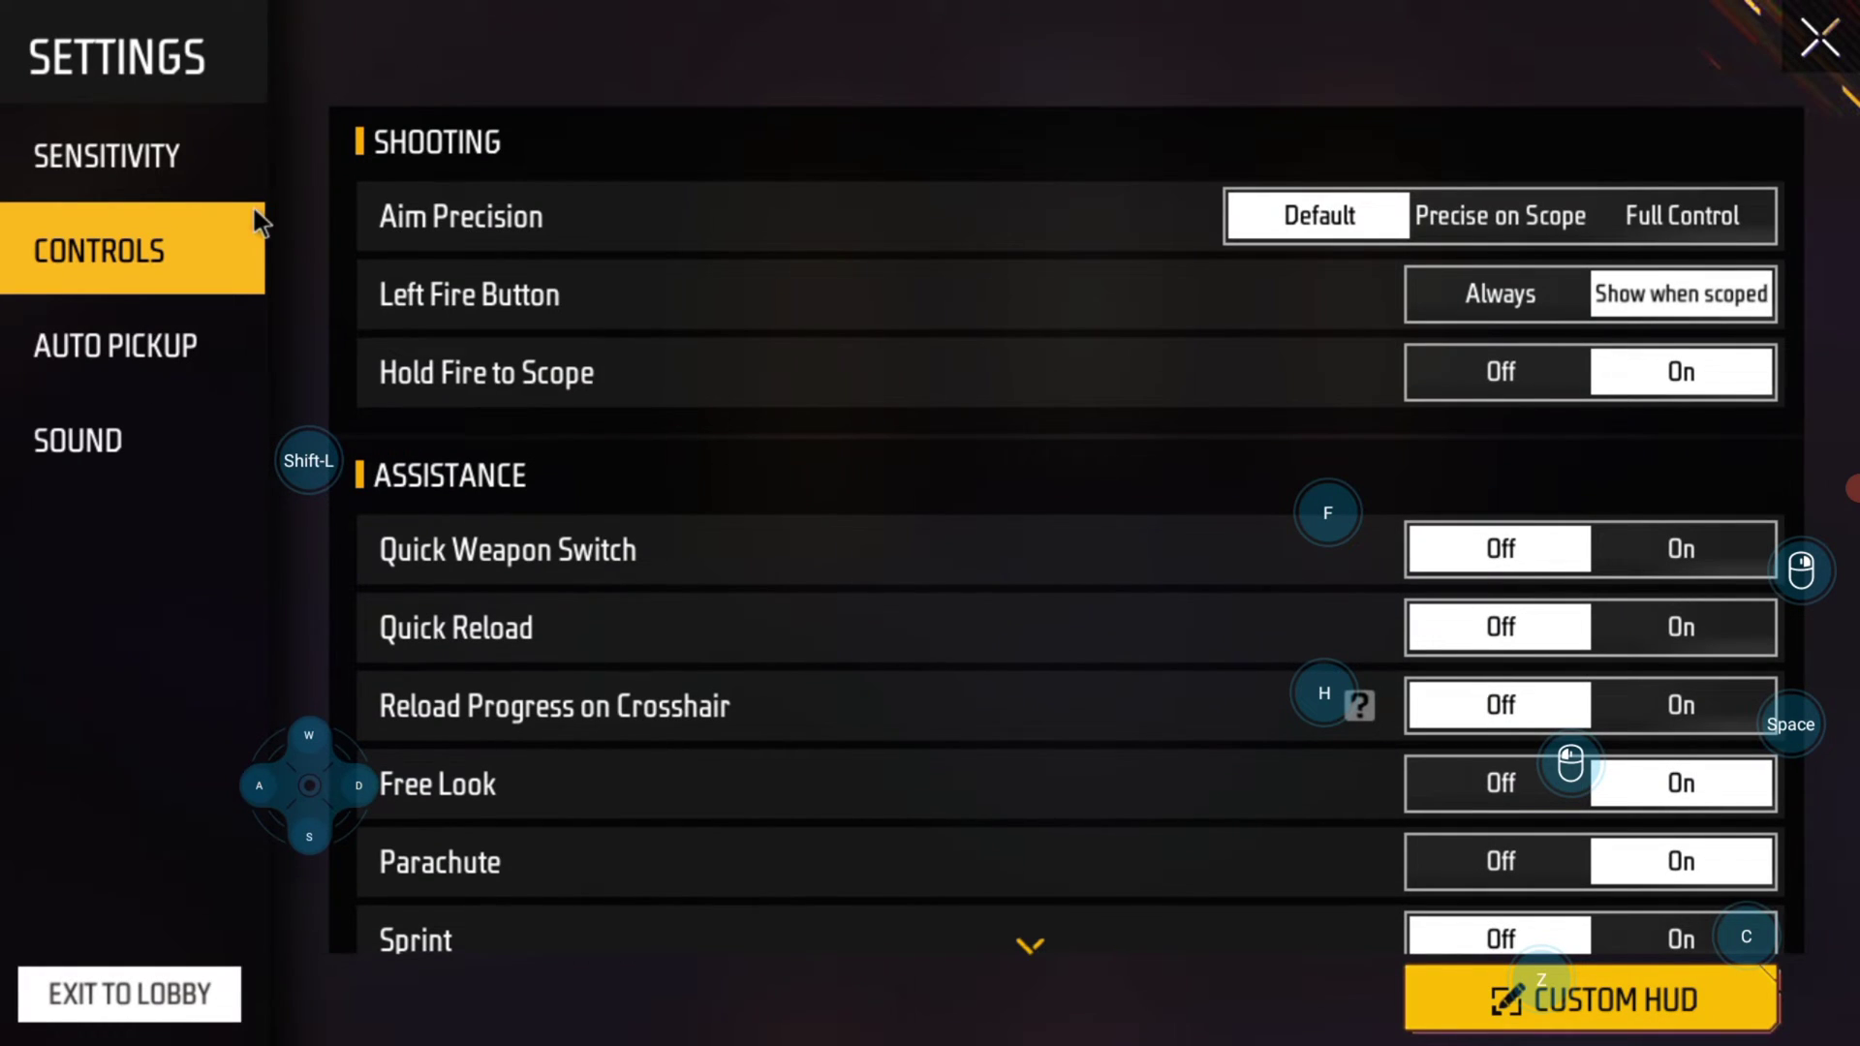
- Review Free Fire MAX aim sensitivity, exit the training area to the lobby, and start Subway Surfers
left_click(130, 169)
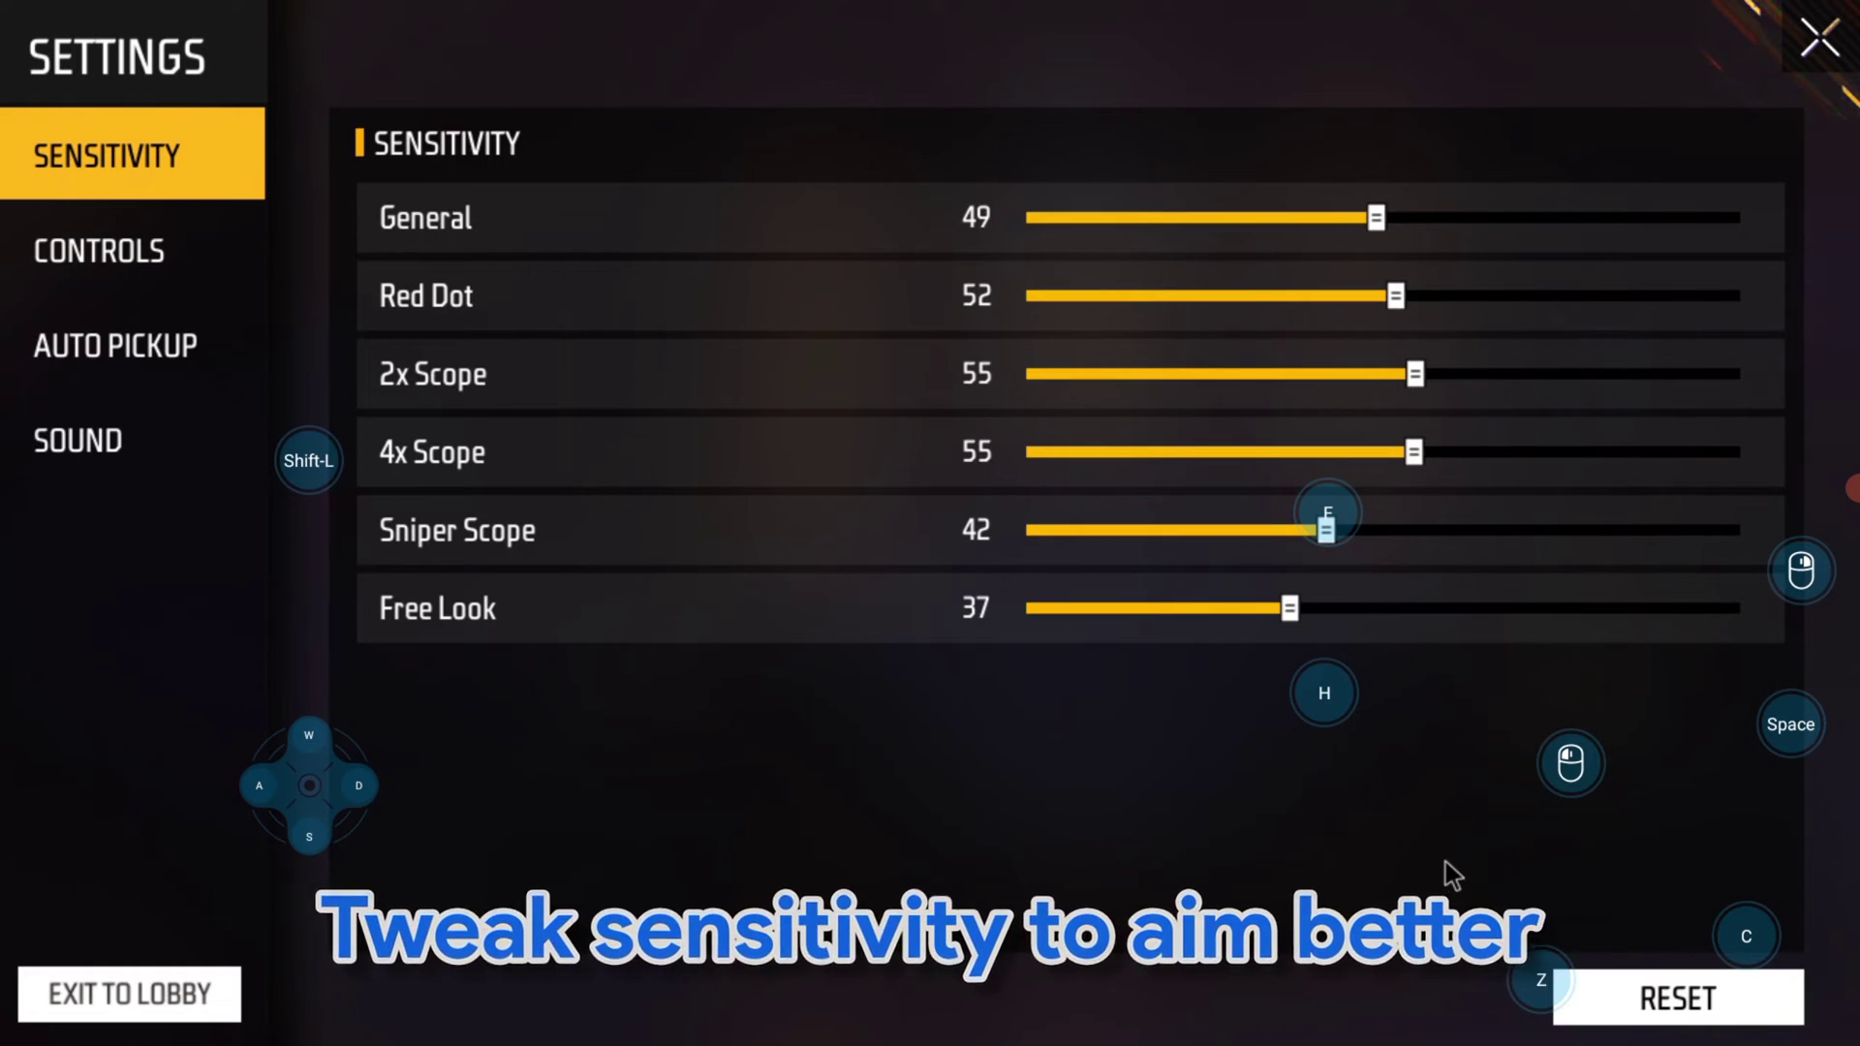
left_click(1819, 37)
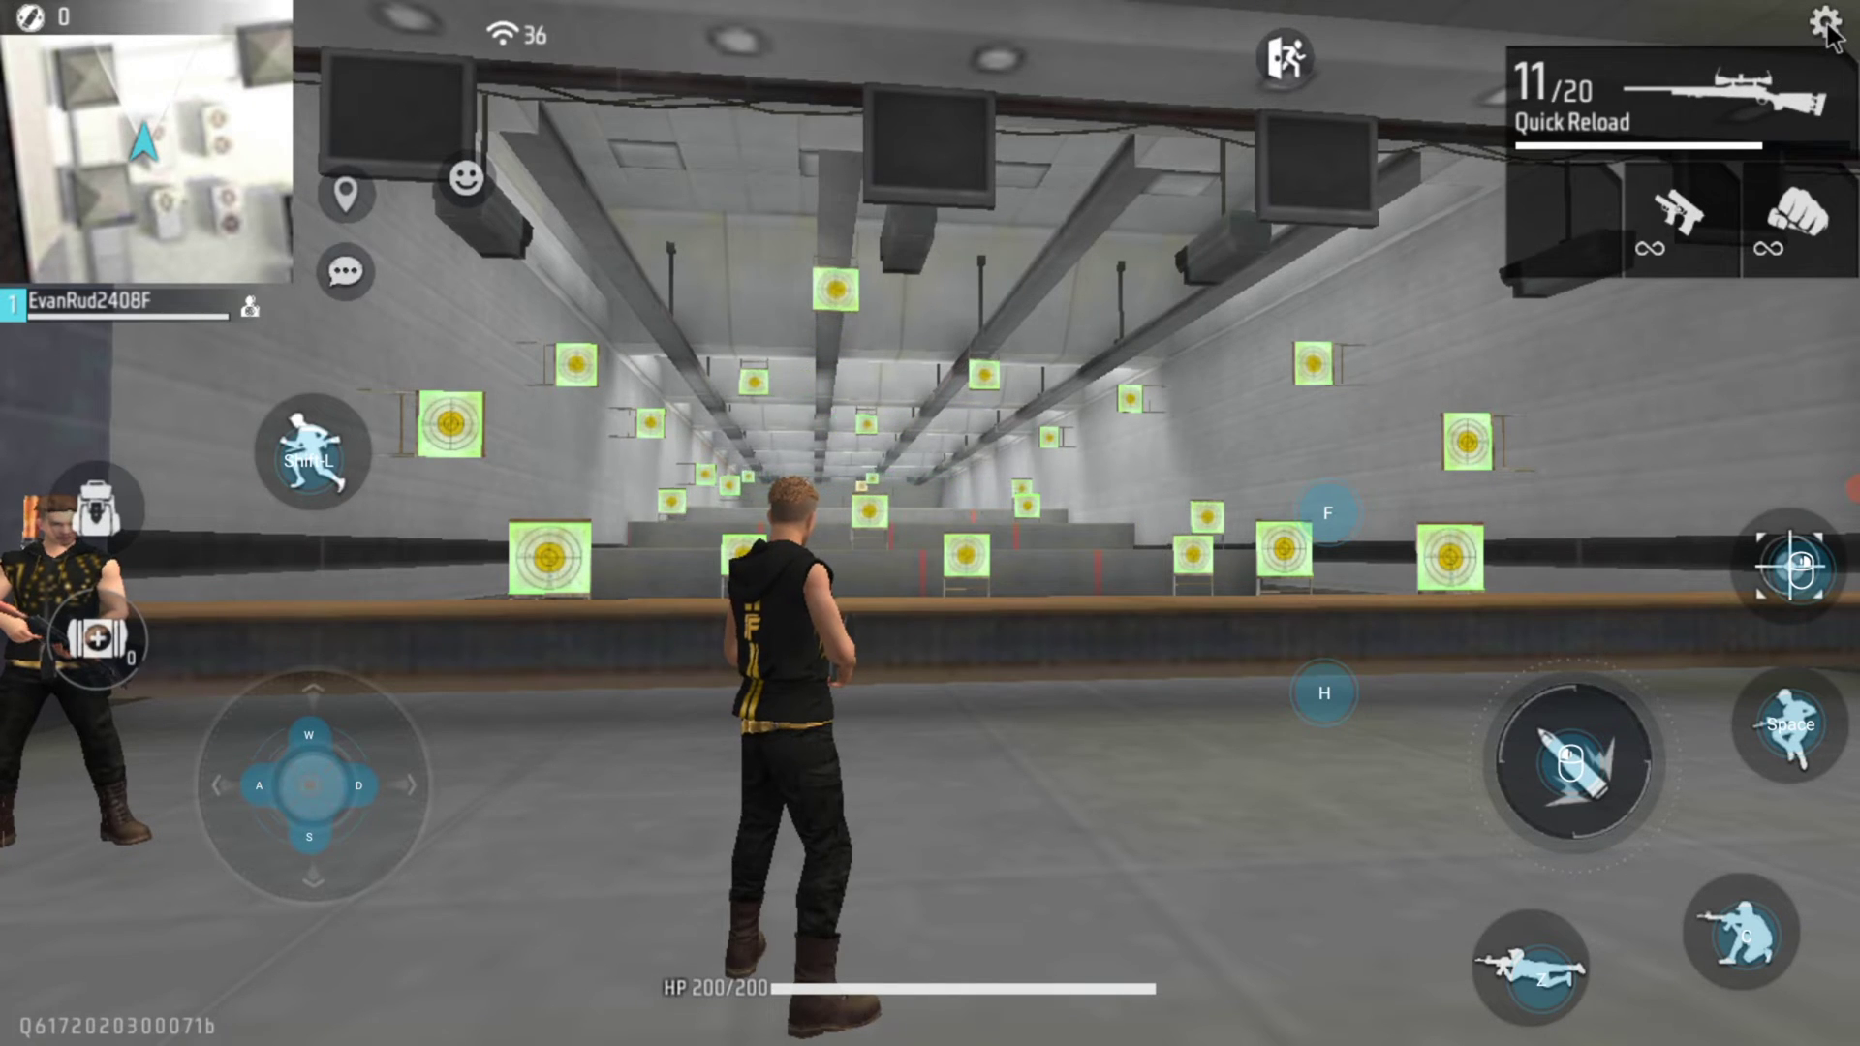
left_click(1825, 23)
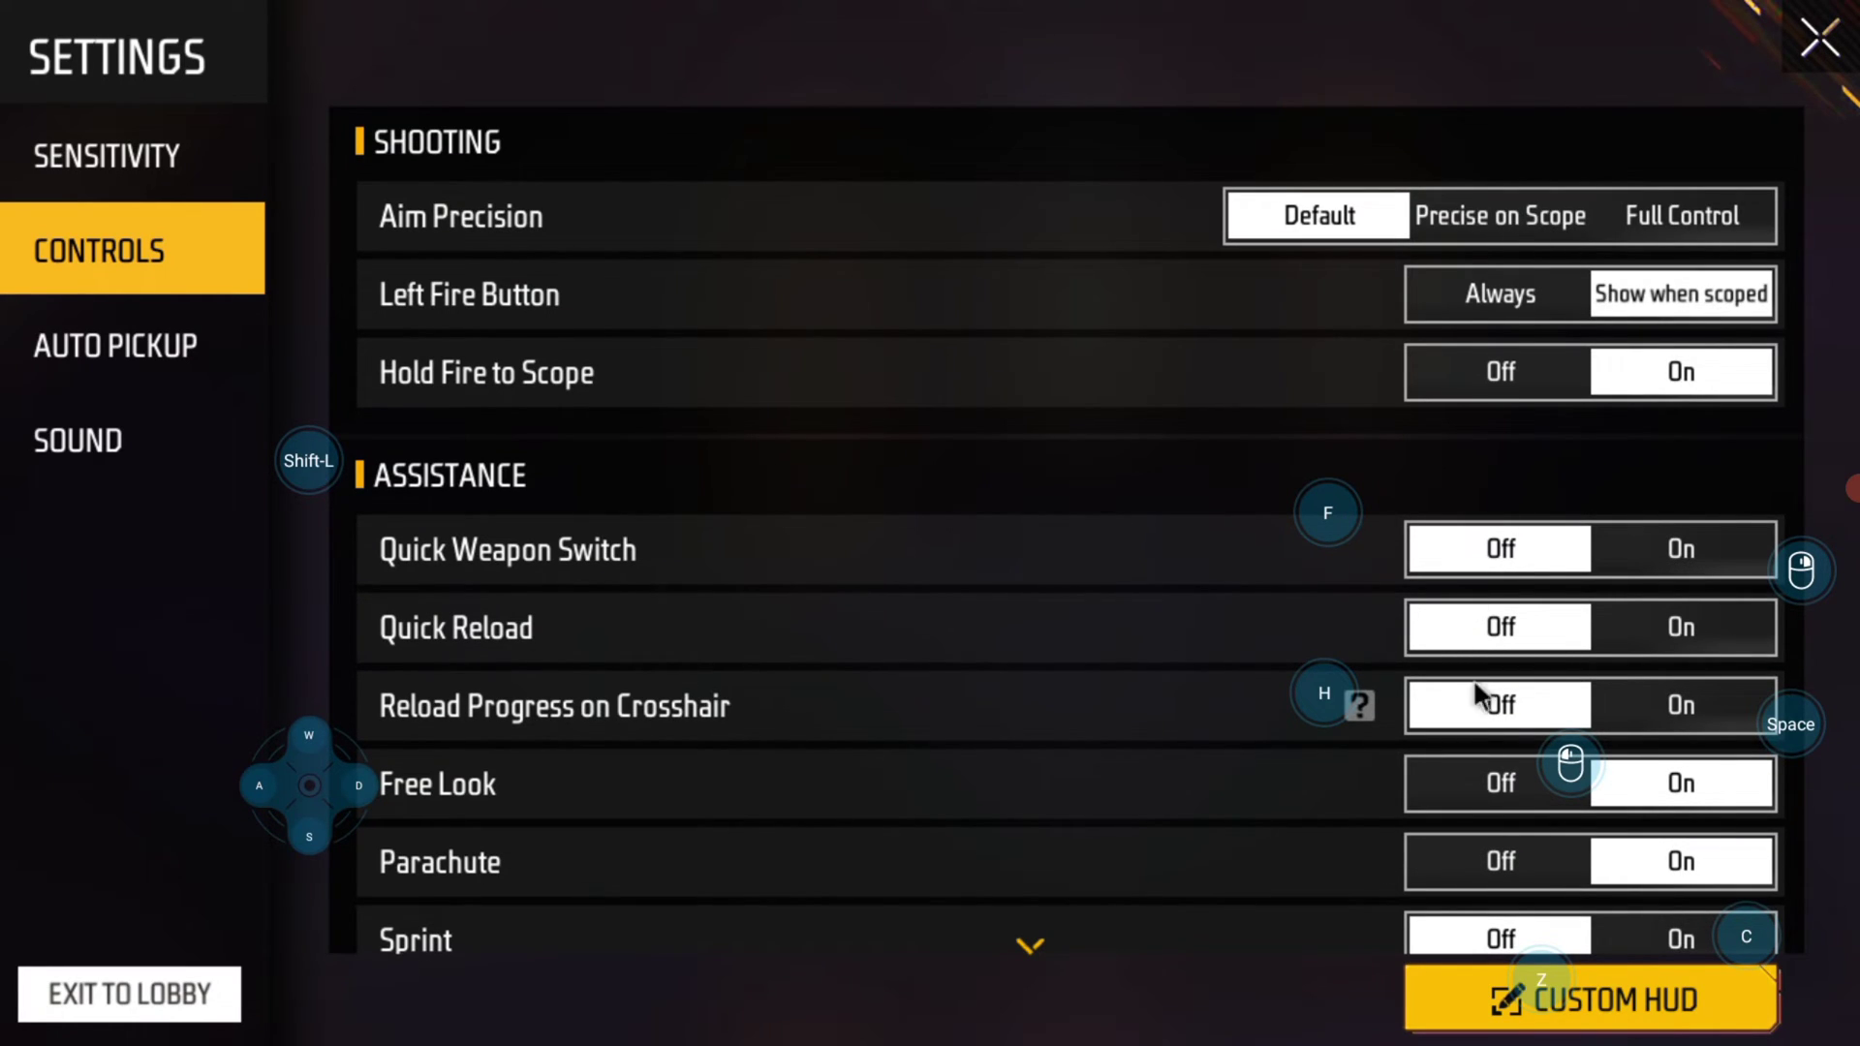
left_click(181, 1014)
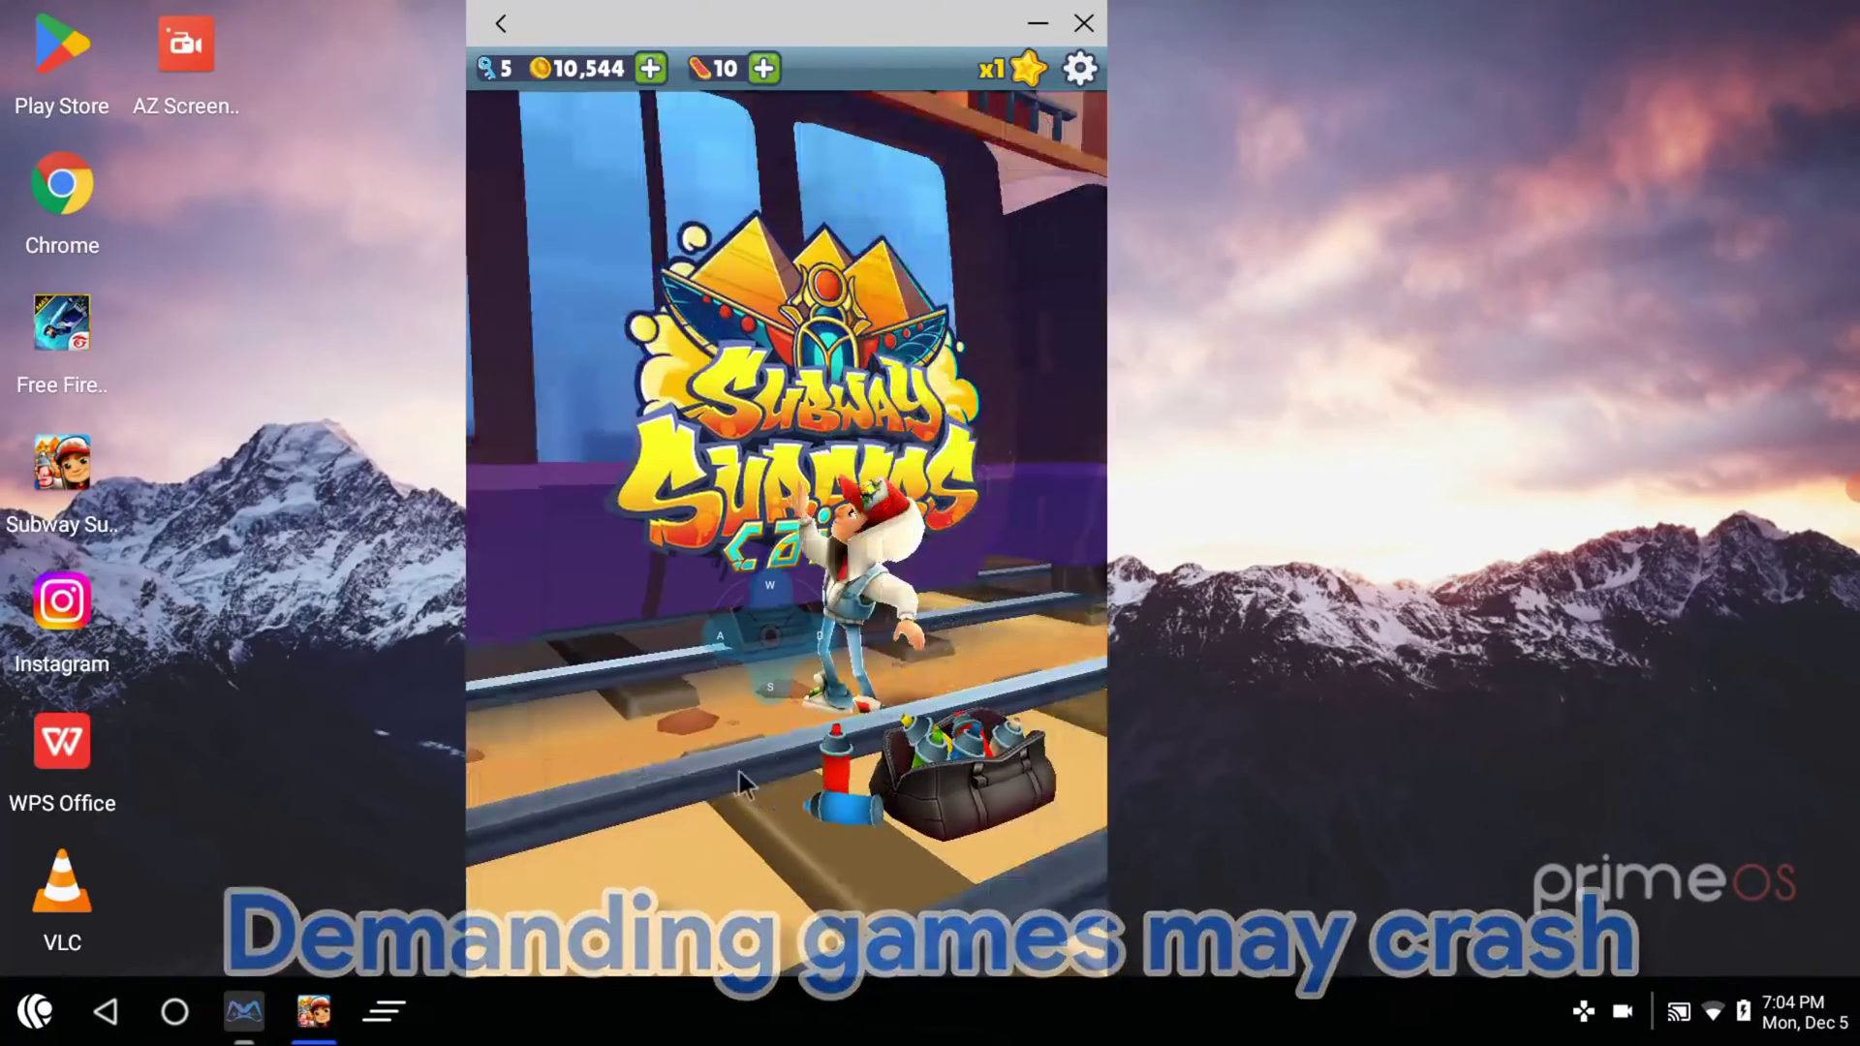
left_click(740, 771)
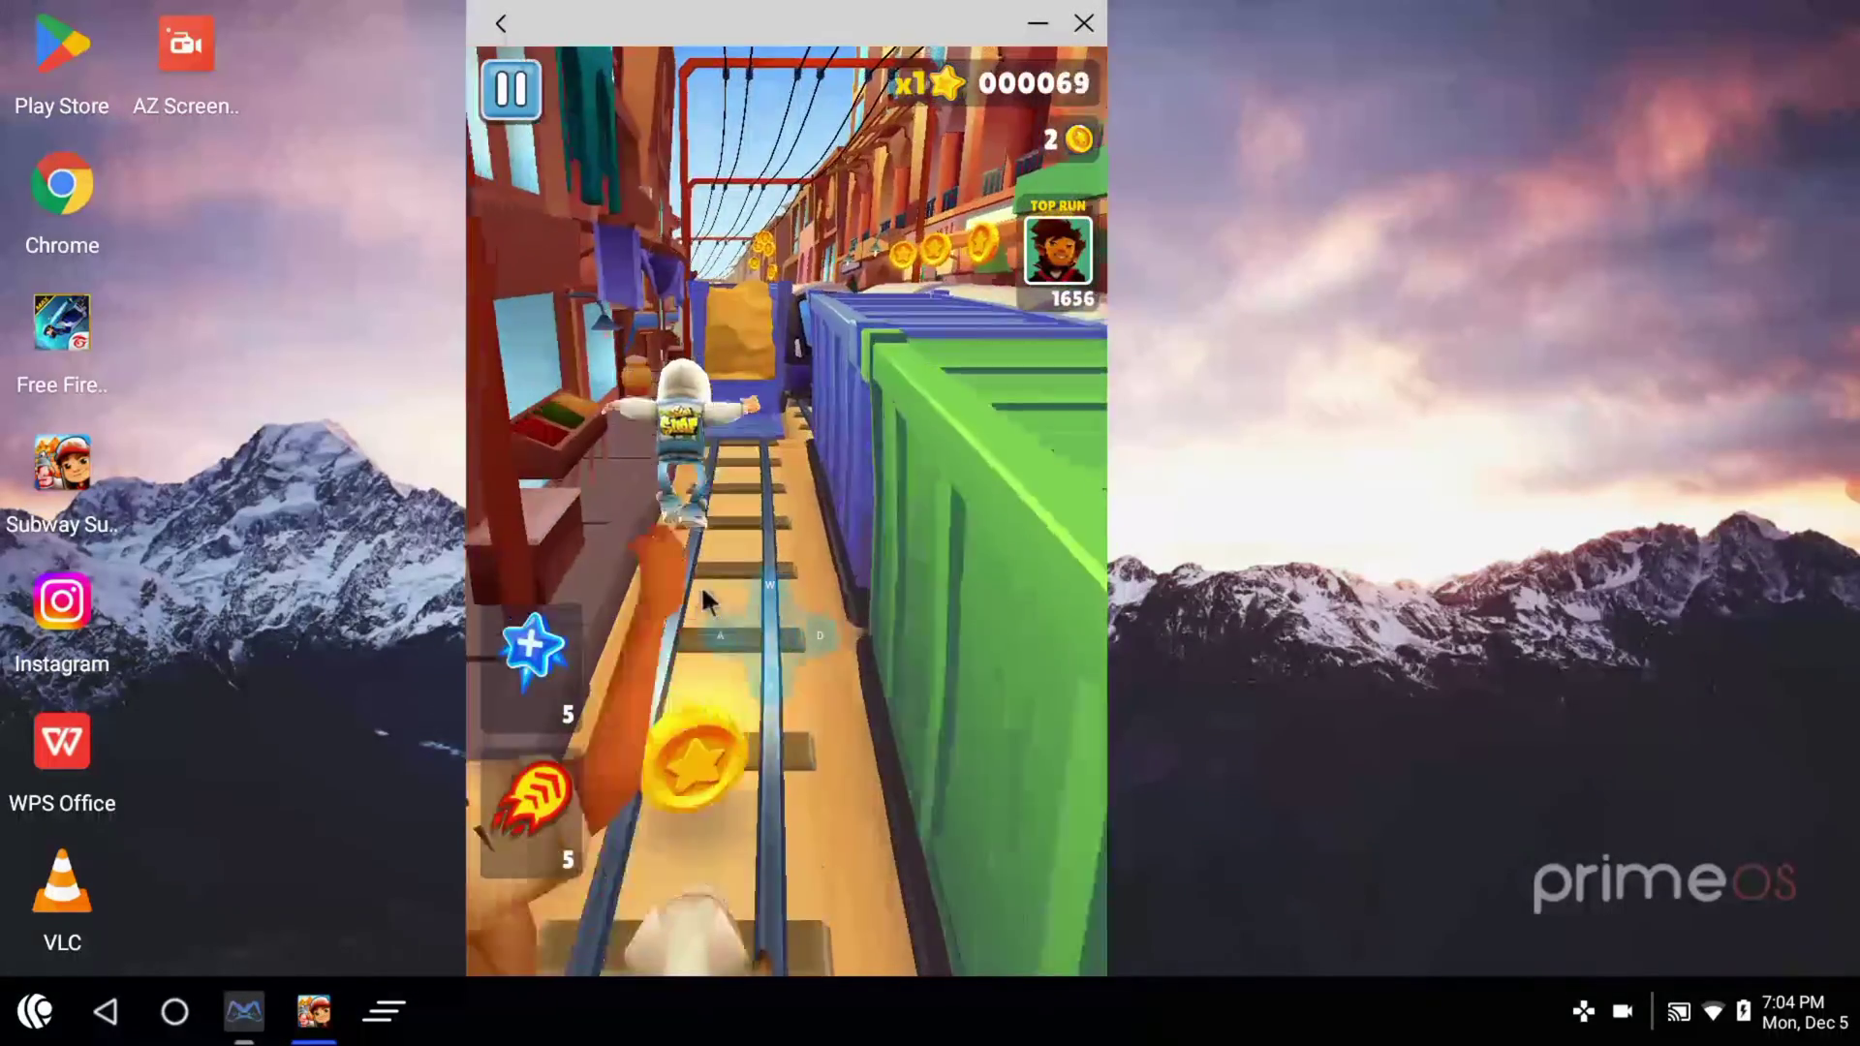
- Play a Subway Surfers run with lane switches and jumps, ending at 208 points, then close the game
key("s")
key("d")
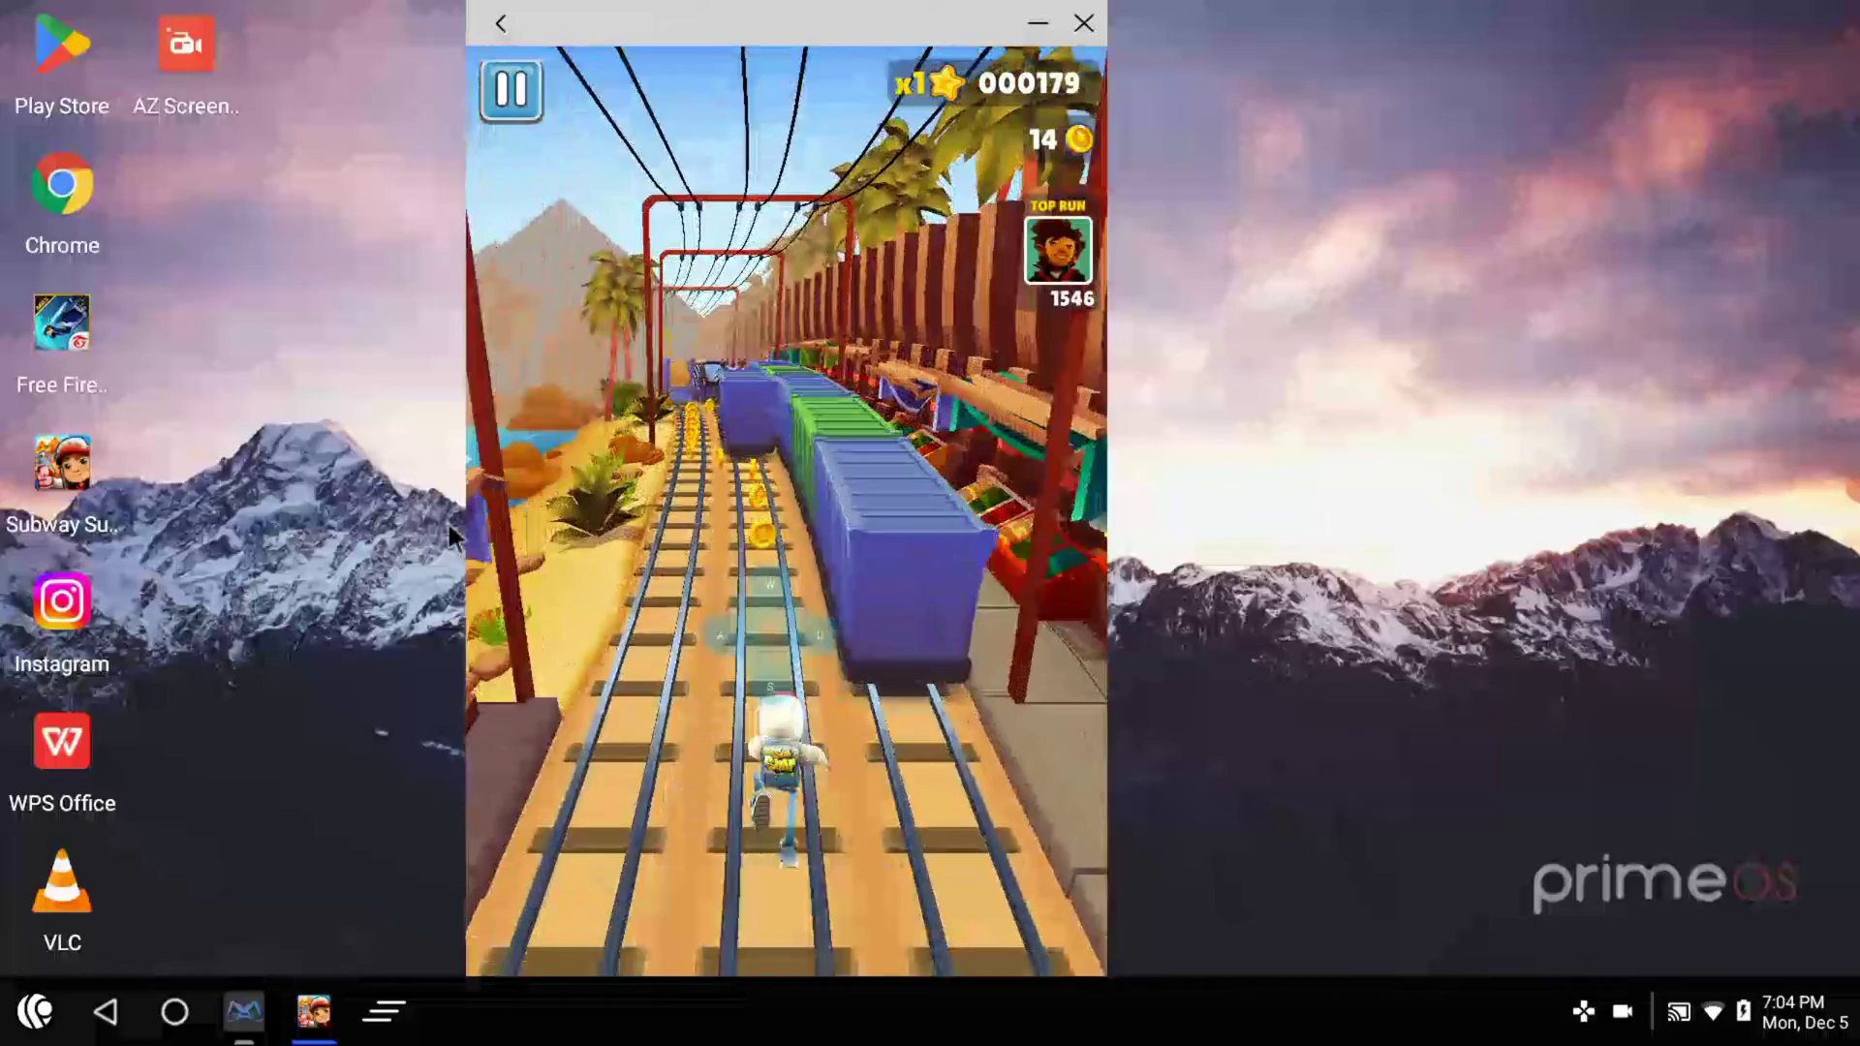
key("w")
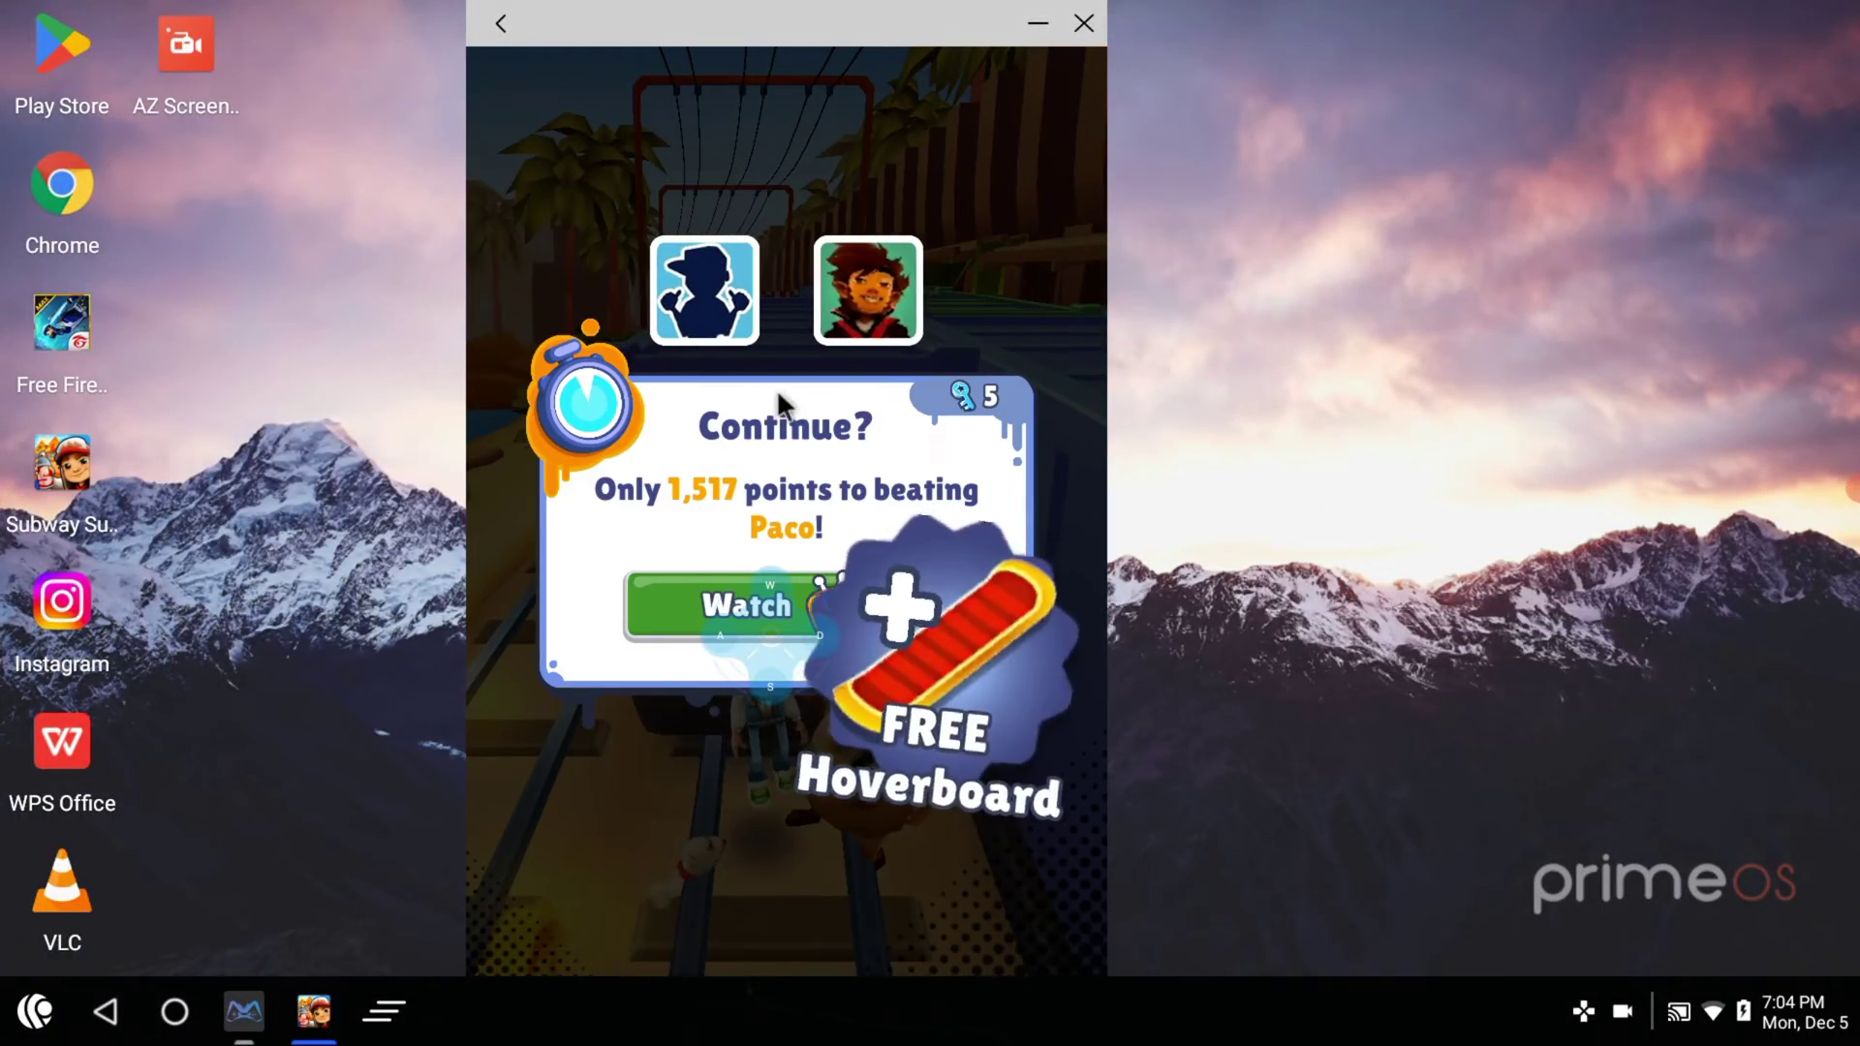
left_click(1083, 24)
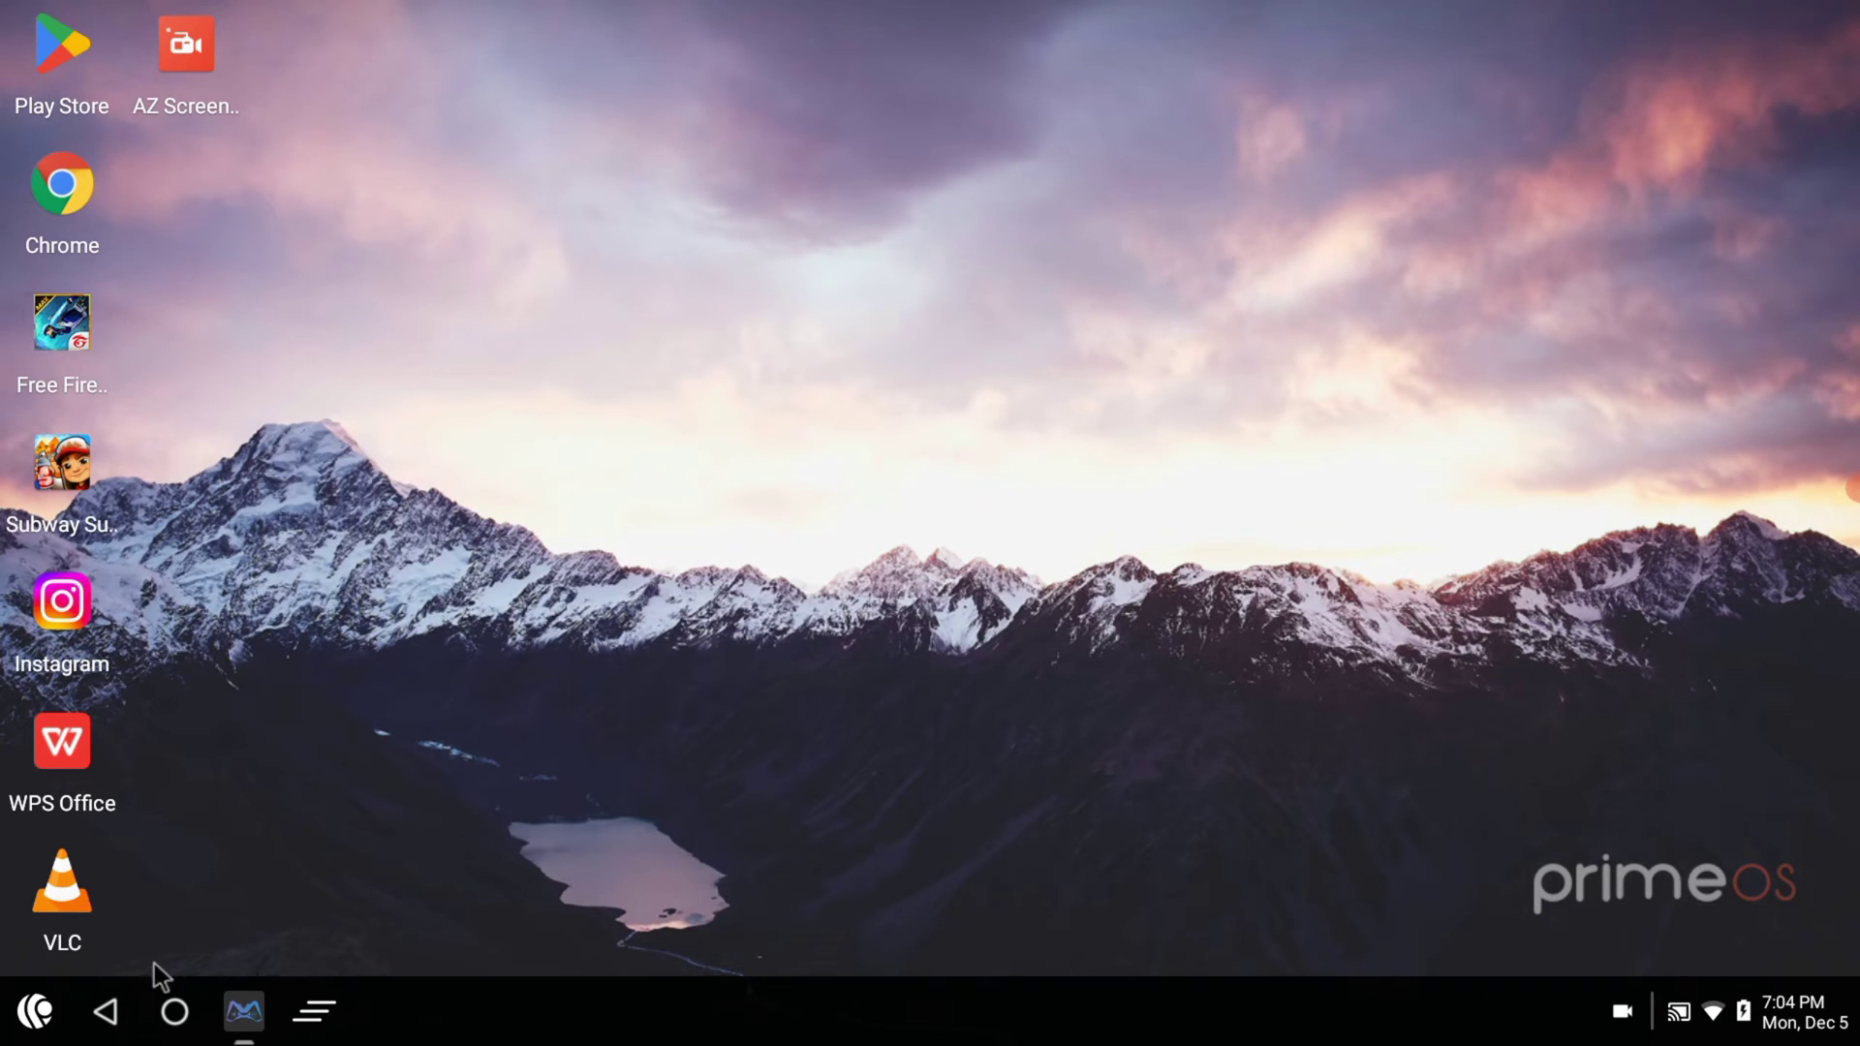
- Boot primeOS-mainline_0.6.1-20211206.iso from Ventoy in grub2 mode to reach the Choose Drive screen
left_click(247, 1015)
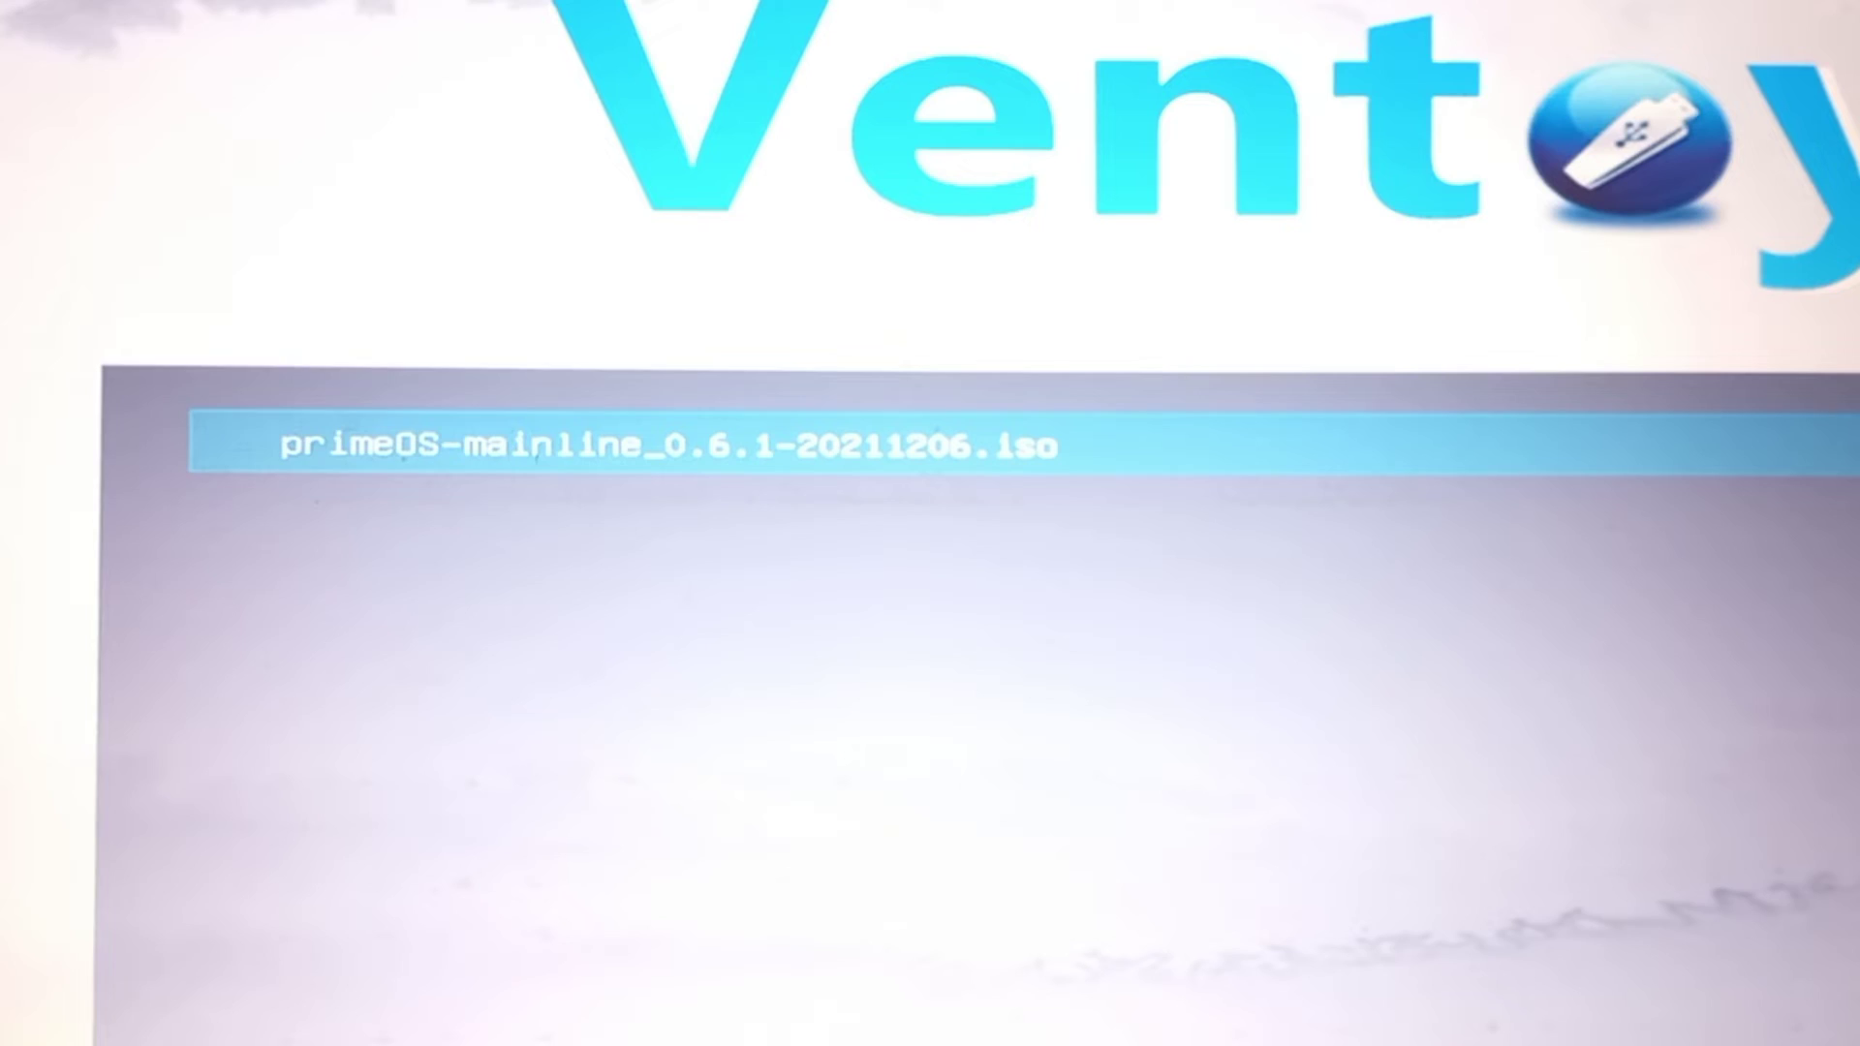
key("Return")
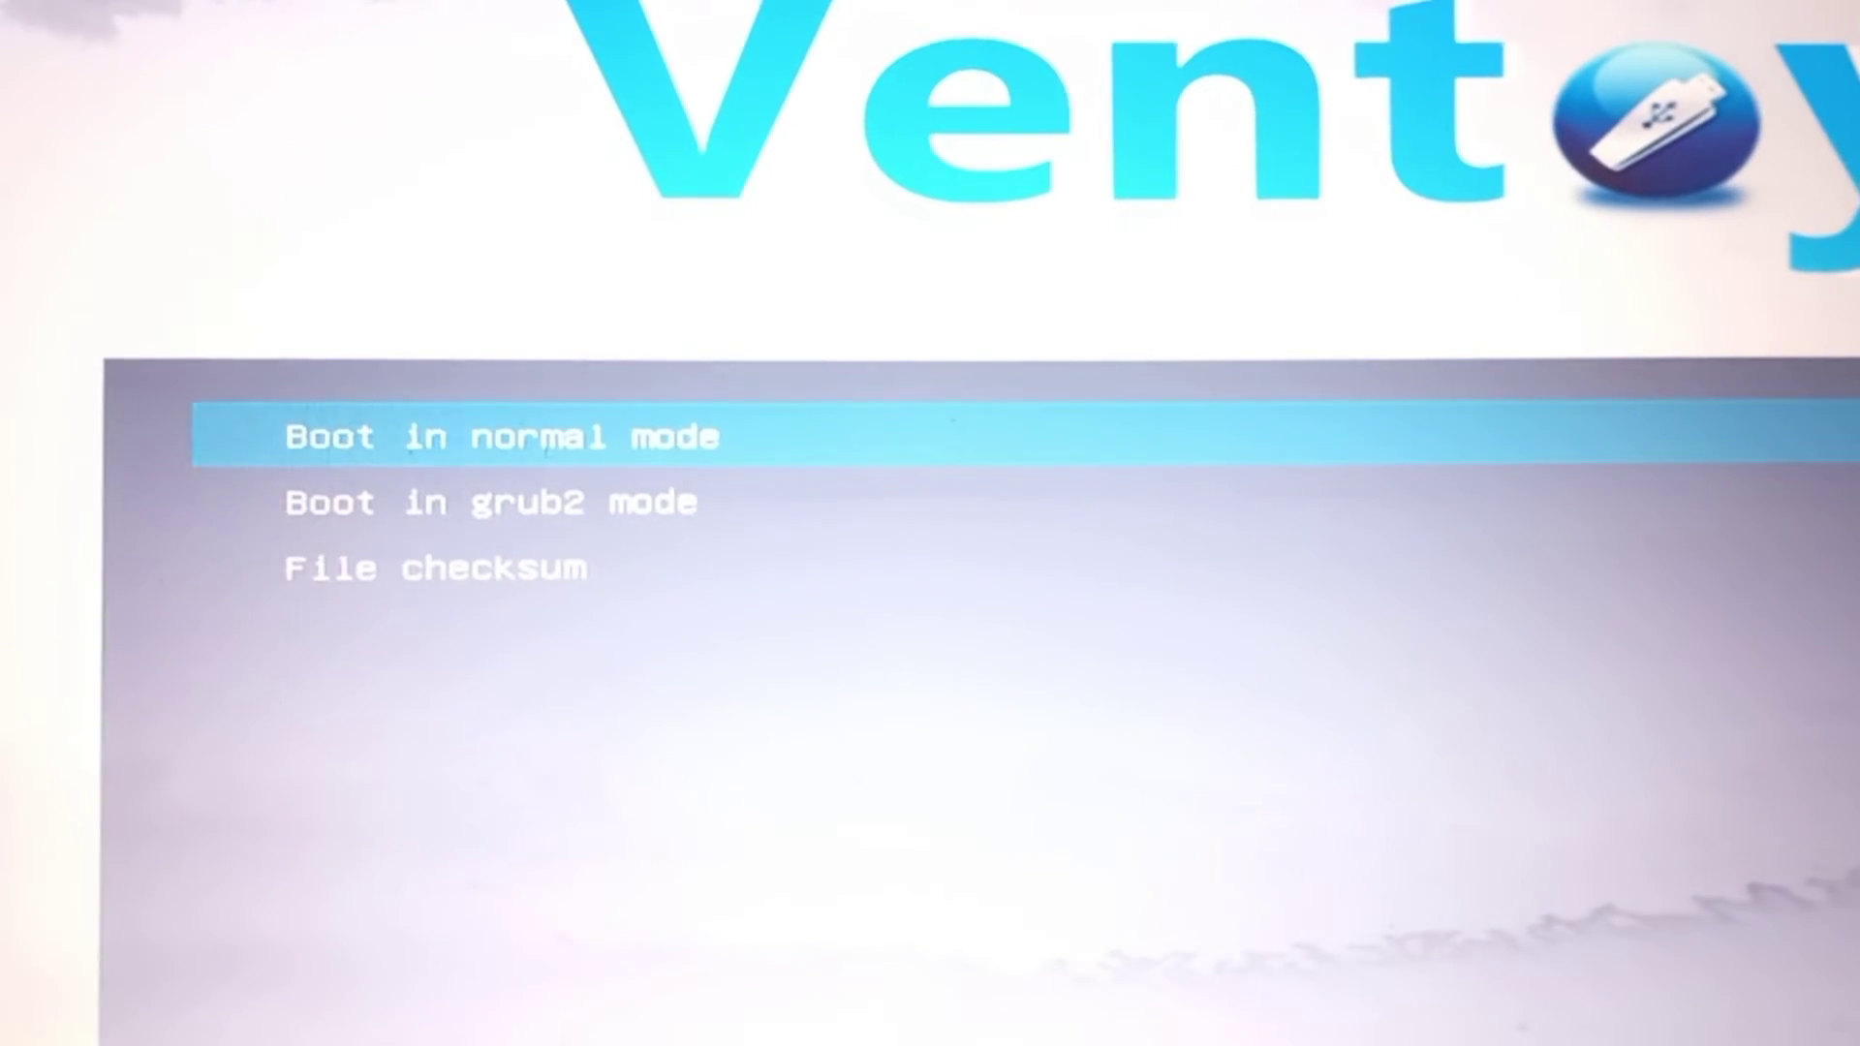
key("Down")
key("Return")
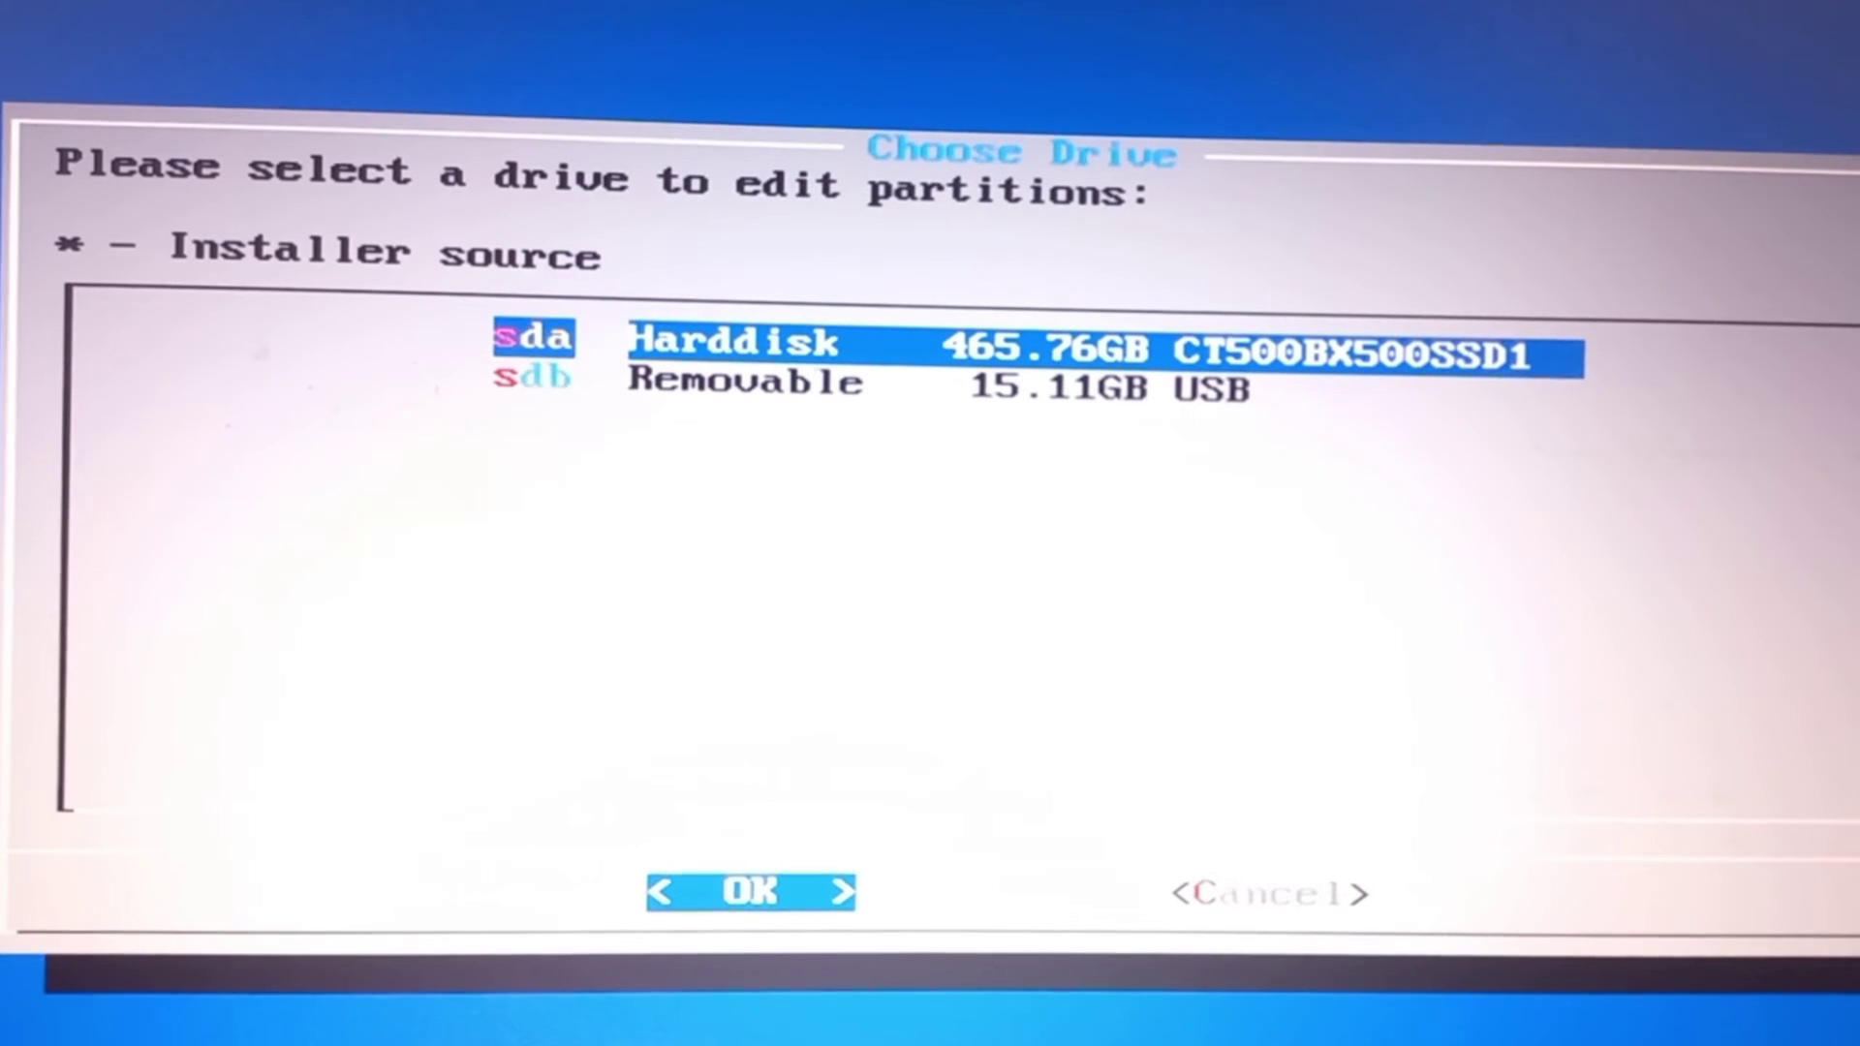
- Install PrimeOS on the 465.76GB sda hard disk, confirming the erase, then reboot
key("Return")
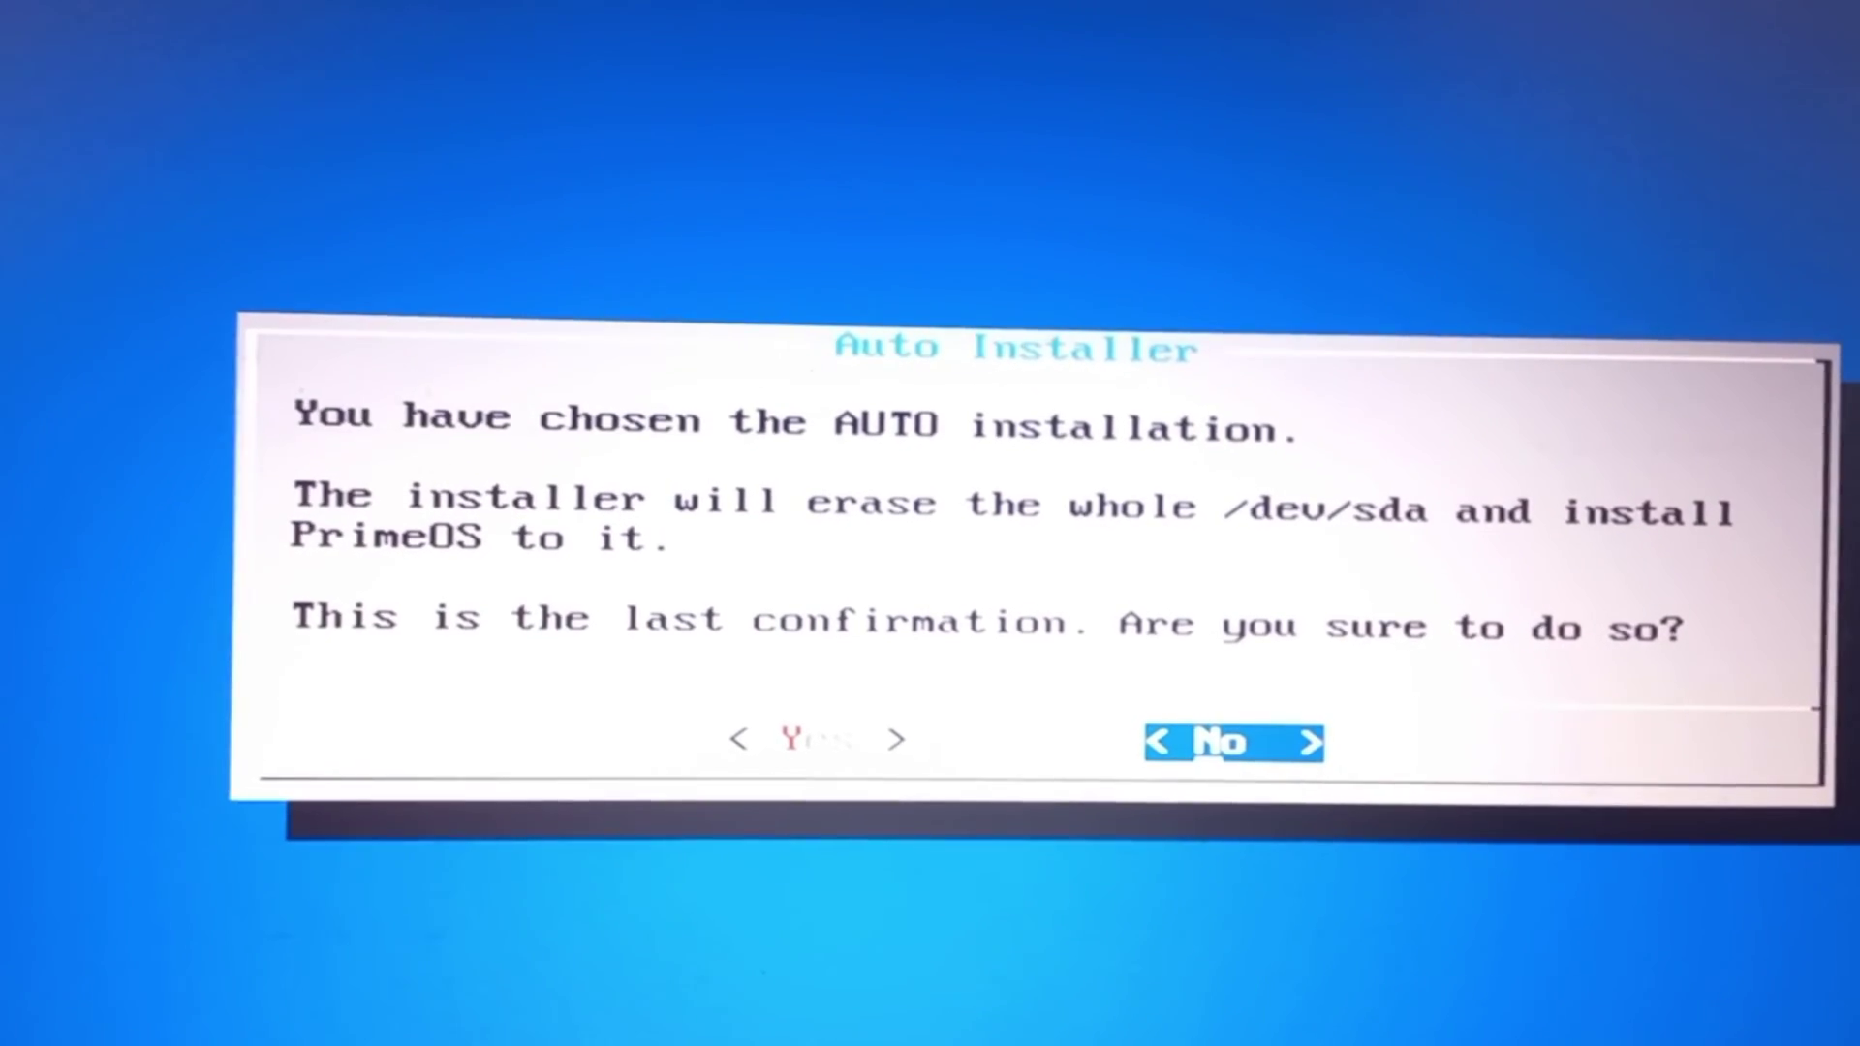
key("Left")
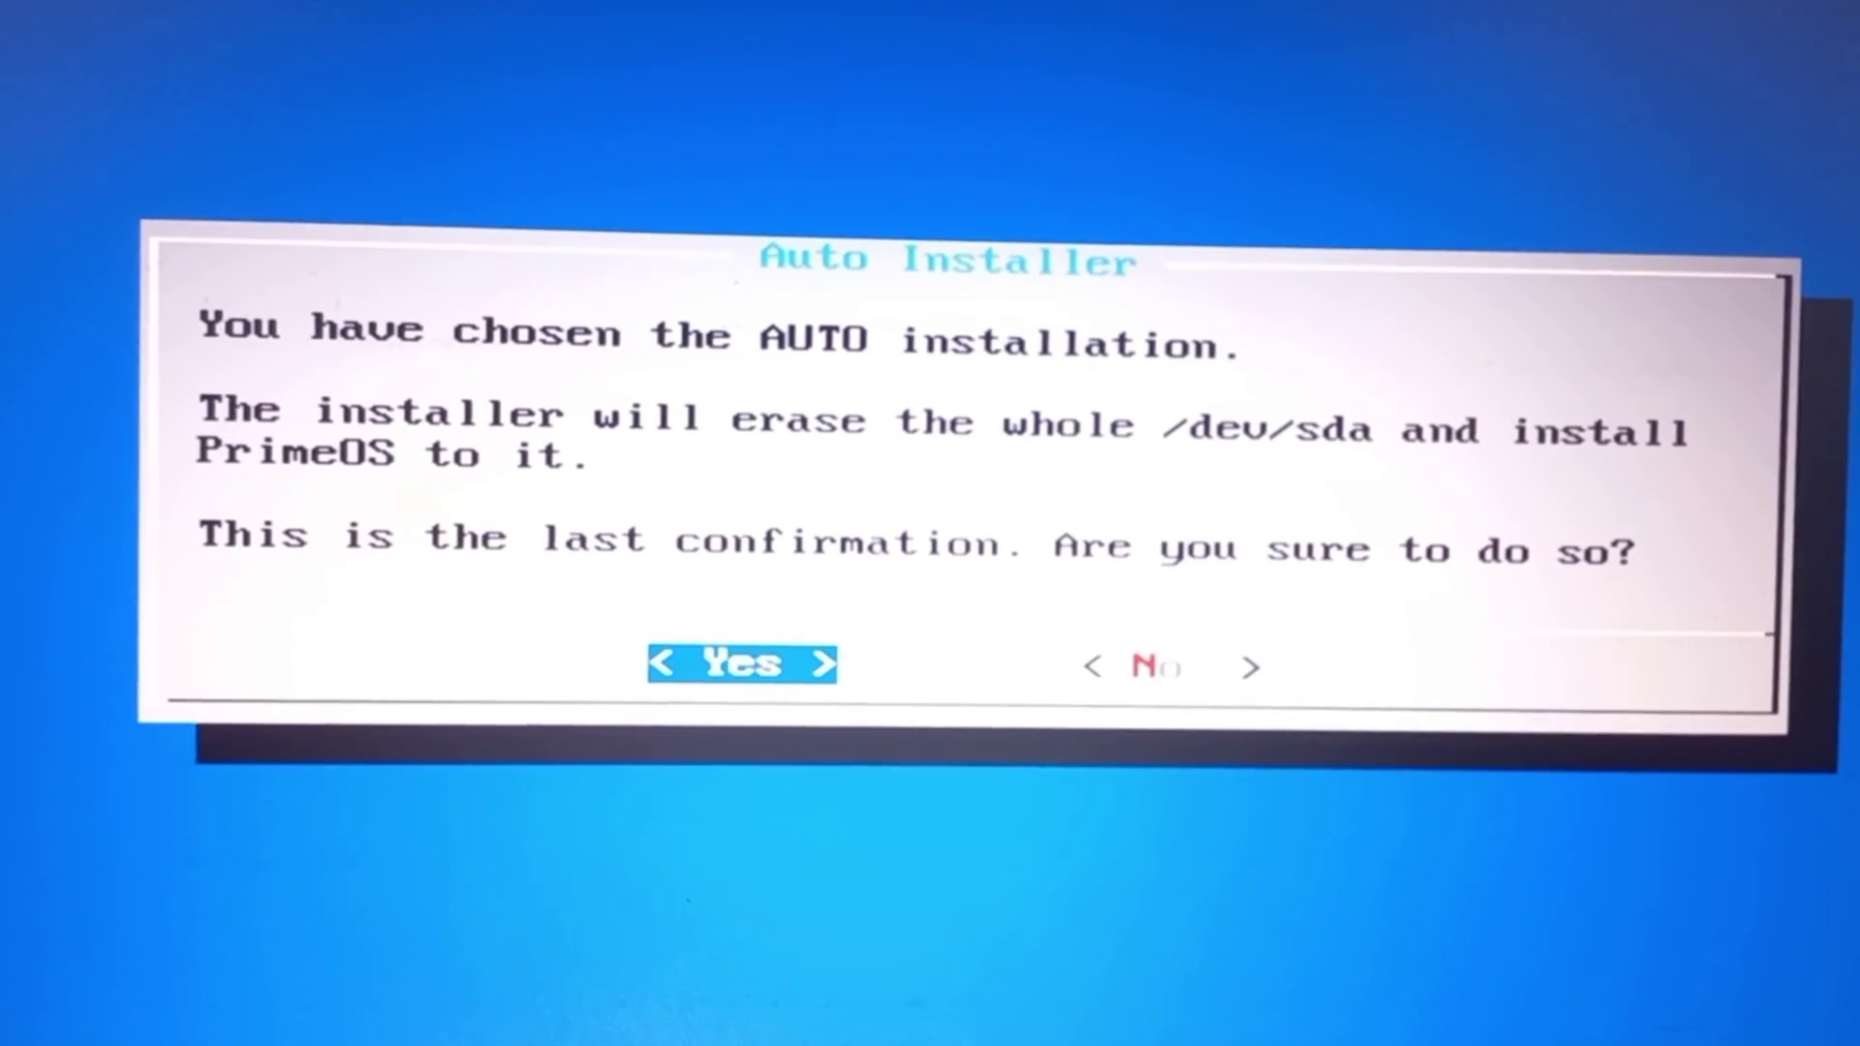
key("Return")
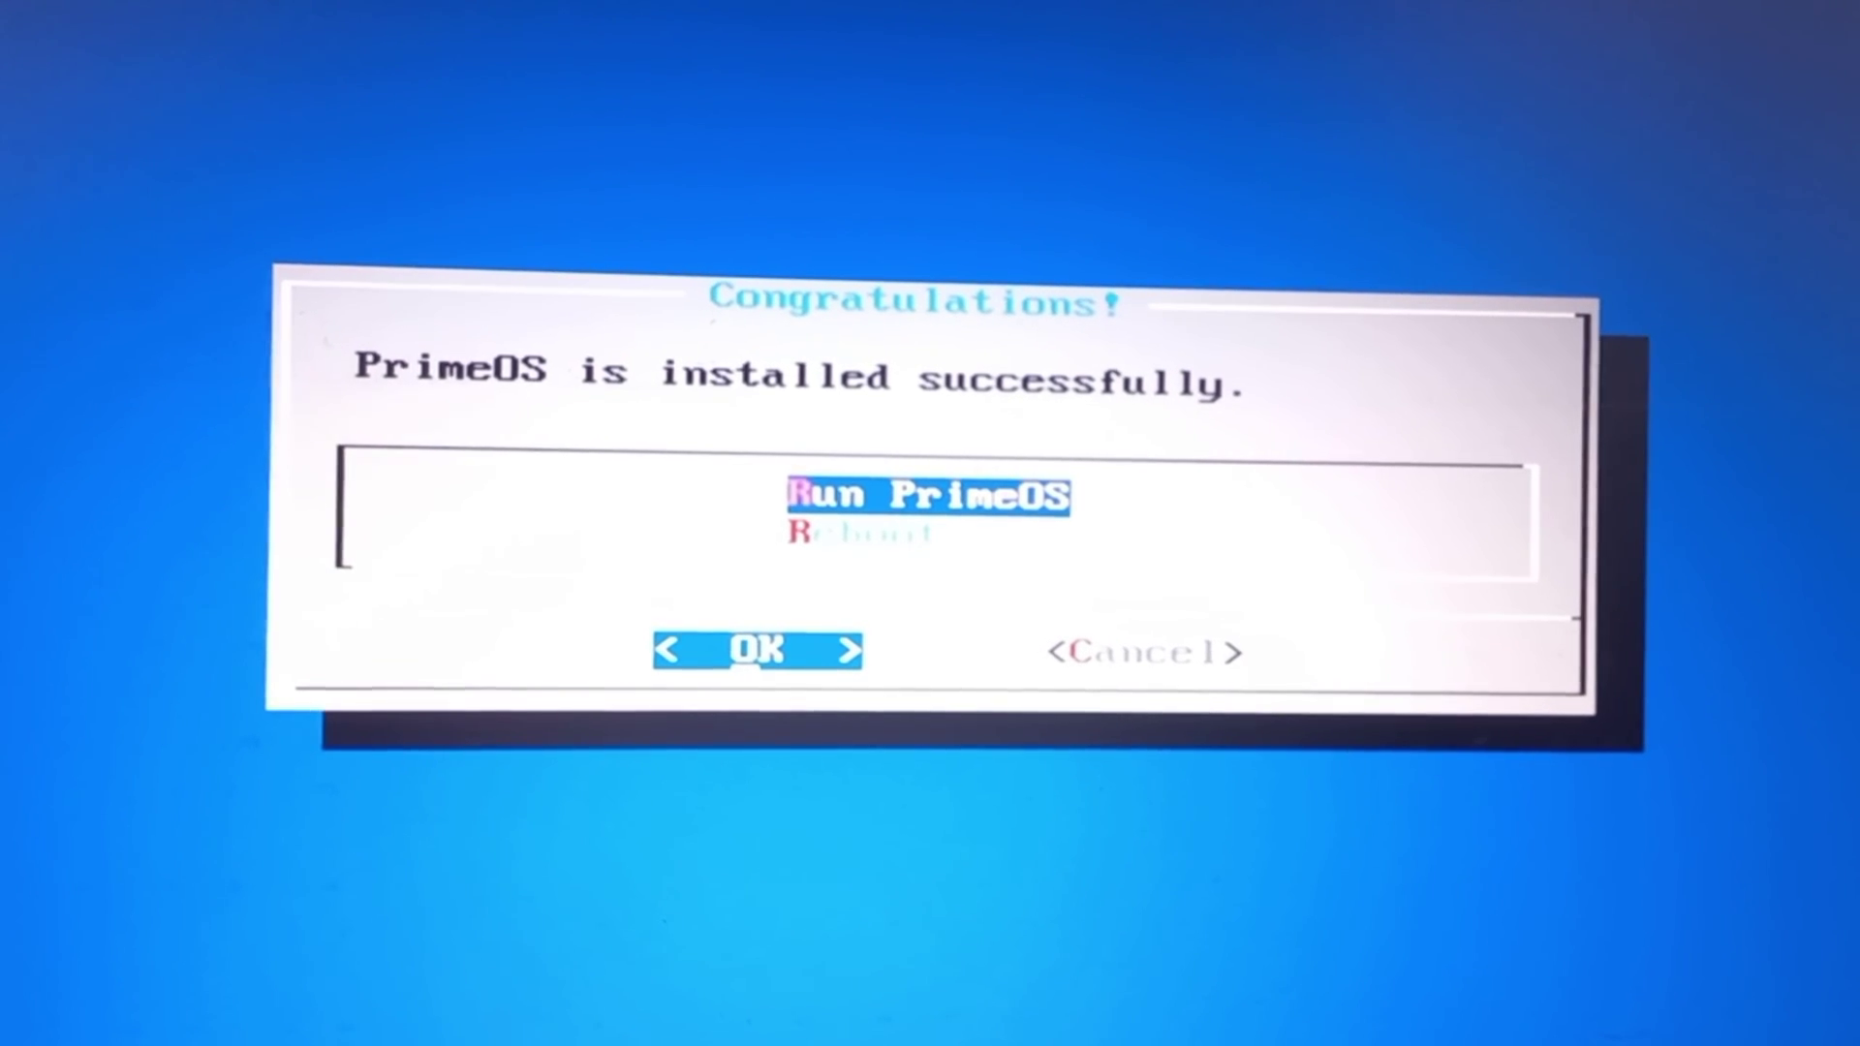
key("Down")
key("Return")
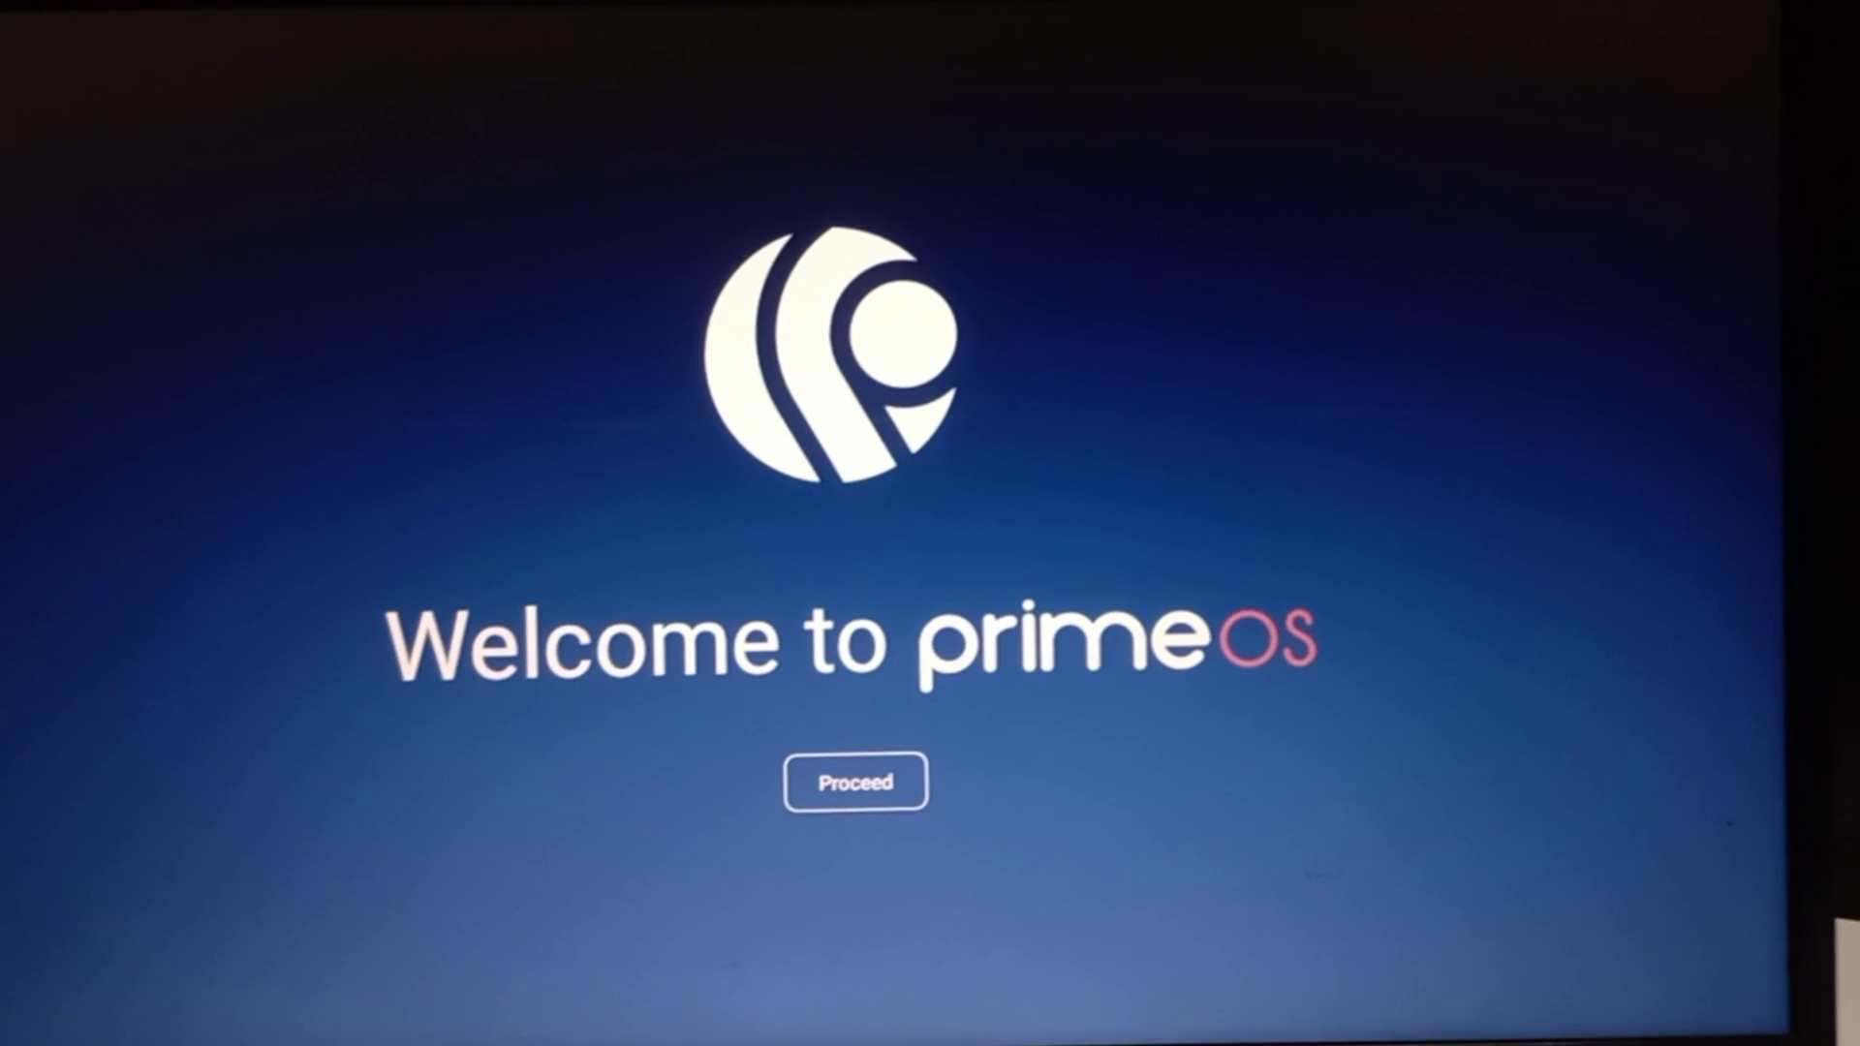
- Proceed past the Welcome to PrimeOS screen to the activation details form
left_click(855, 782)
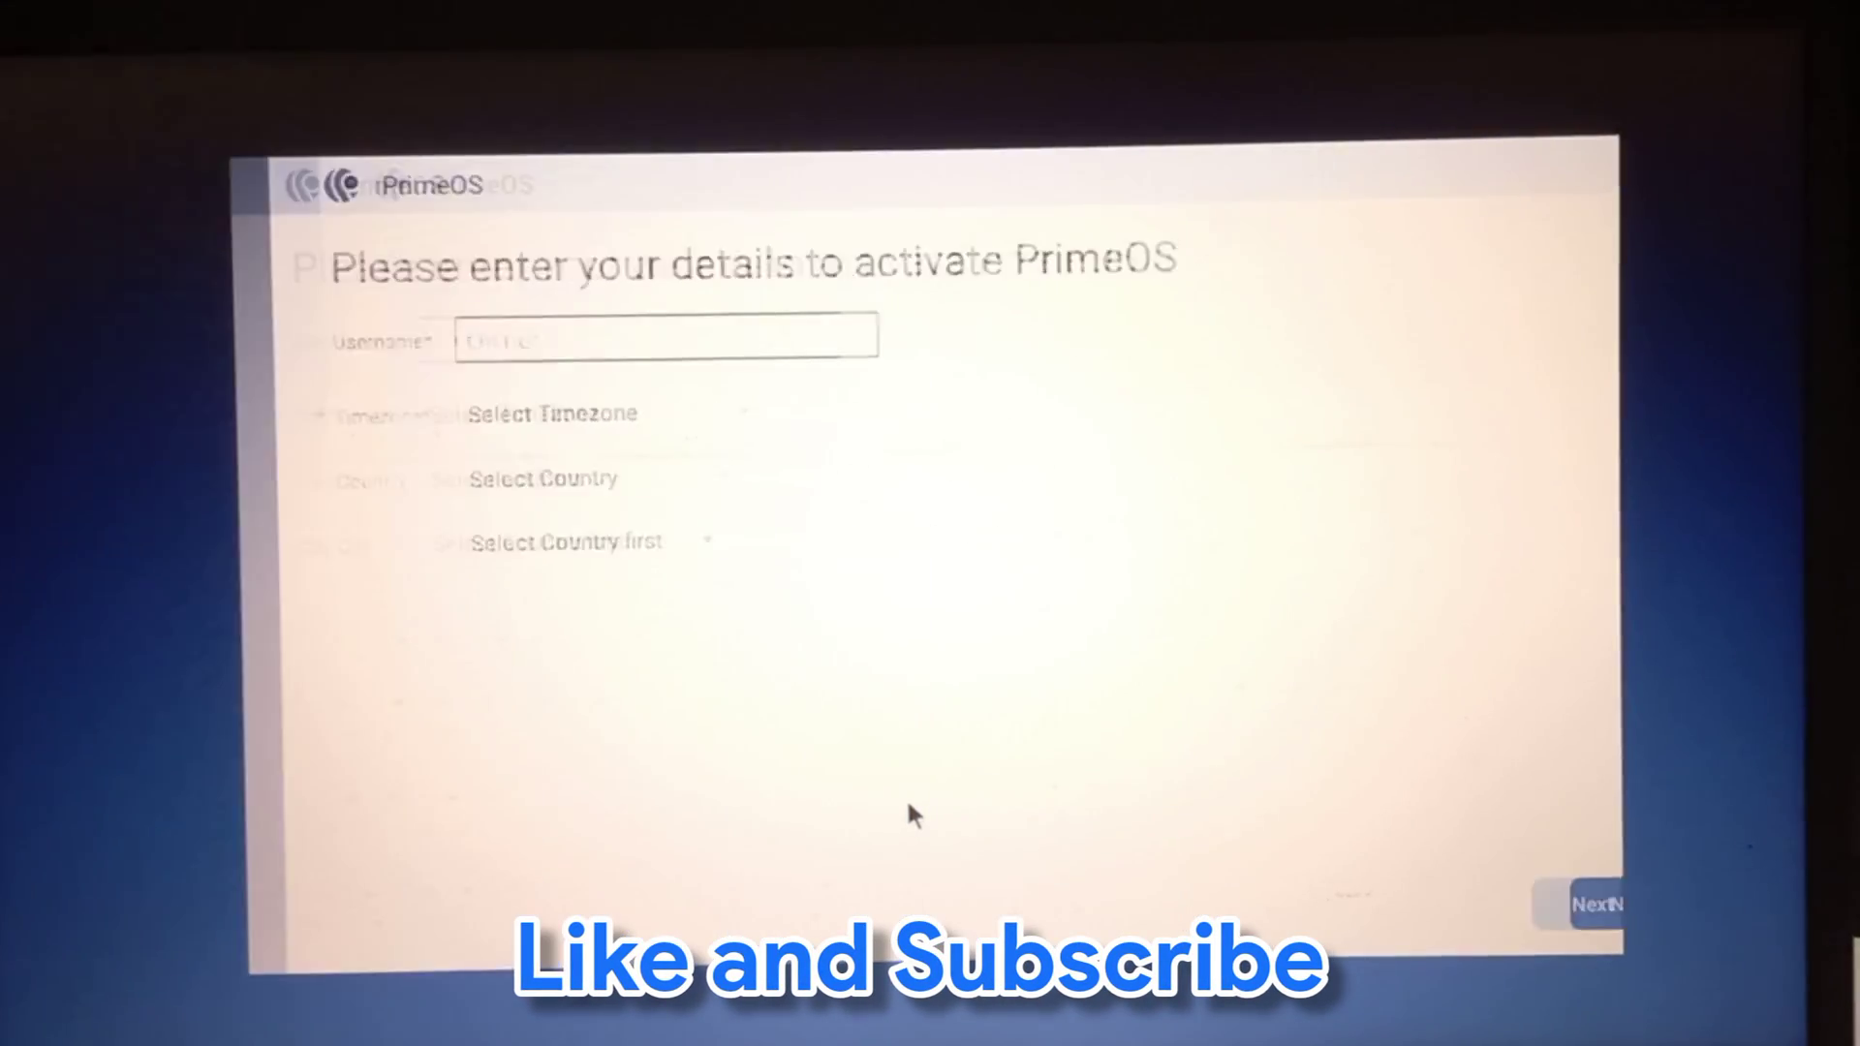